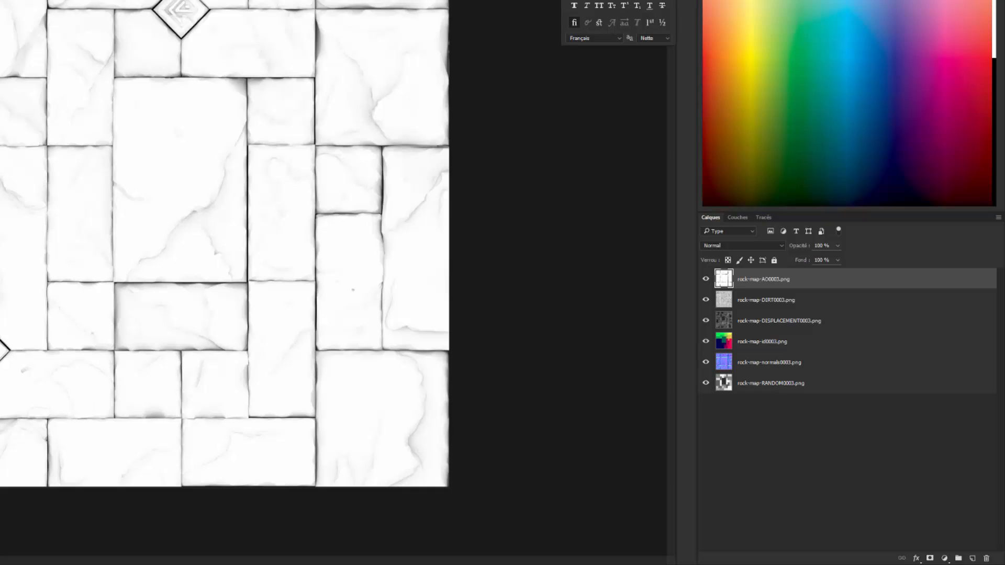
Step: Hide the AO, displacement, id, normals and random map layers so only the dirt map layer is shown
click(705, 279)
click(705, 341)
click(705, 362)
click(705, 383)
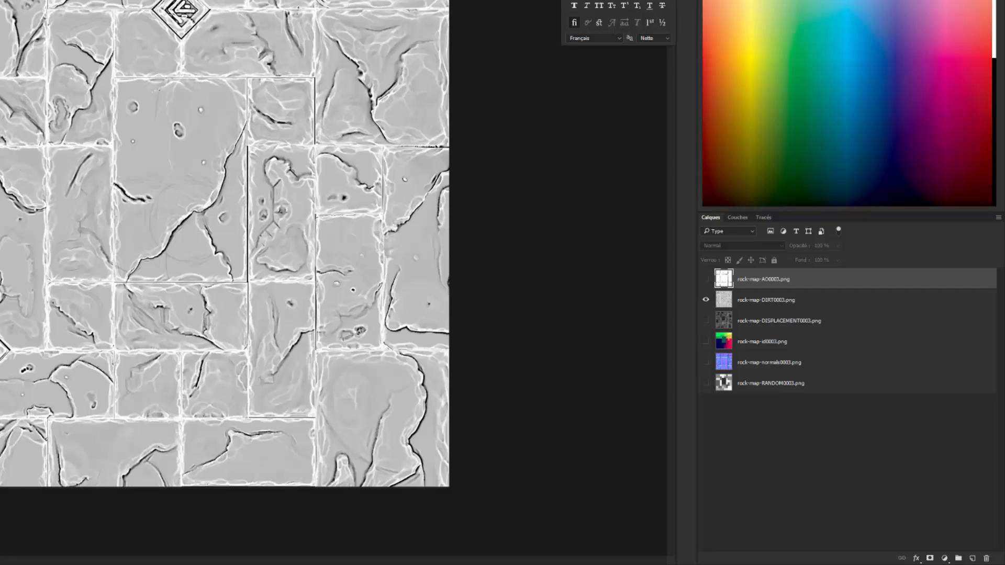
Step: Add a new layer named COLOUR directly above the displacement map layer, beneath the dirt map
click(779, 321)
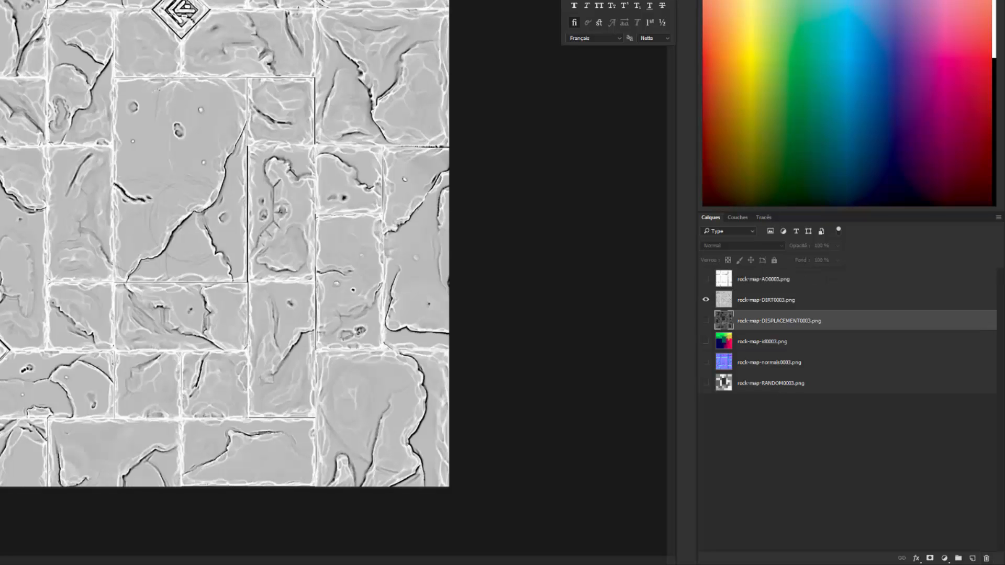
key(ctrl+plus)
key(ctrl+plus)
key(ctrl+minus)
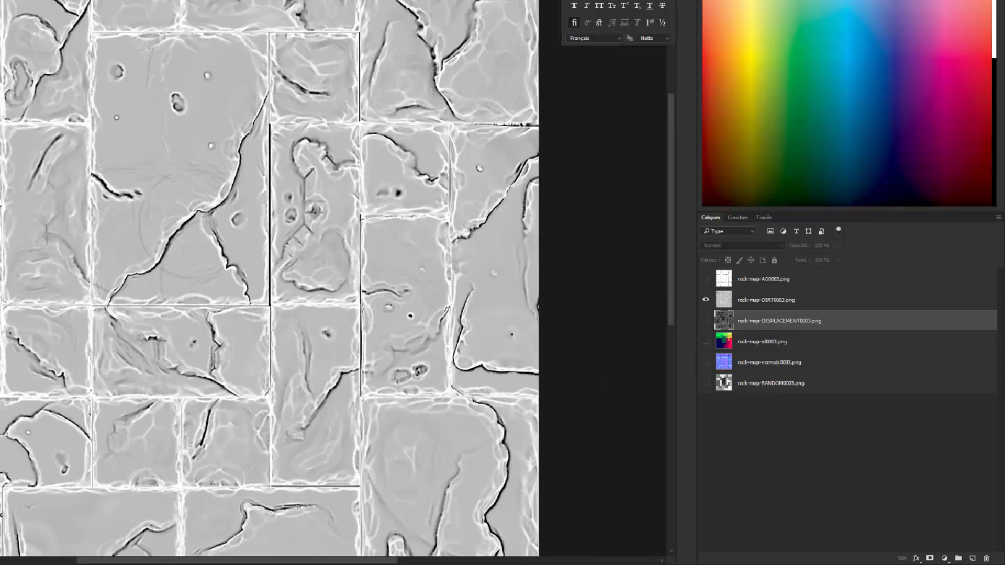
key(ctrl+plus)
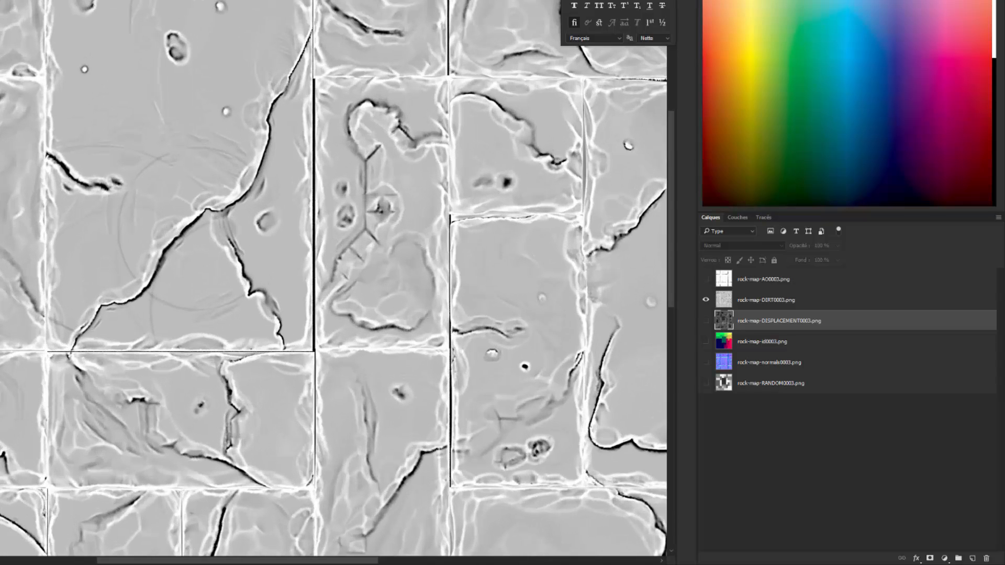
click(972, 558)
double_click(747, 320)
text(COLOUR)
key(Return)
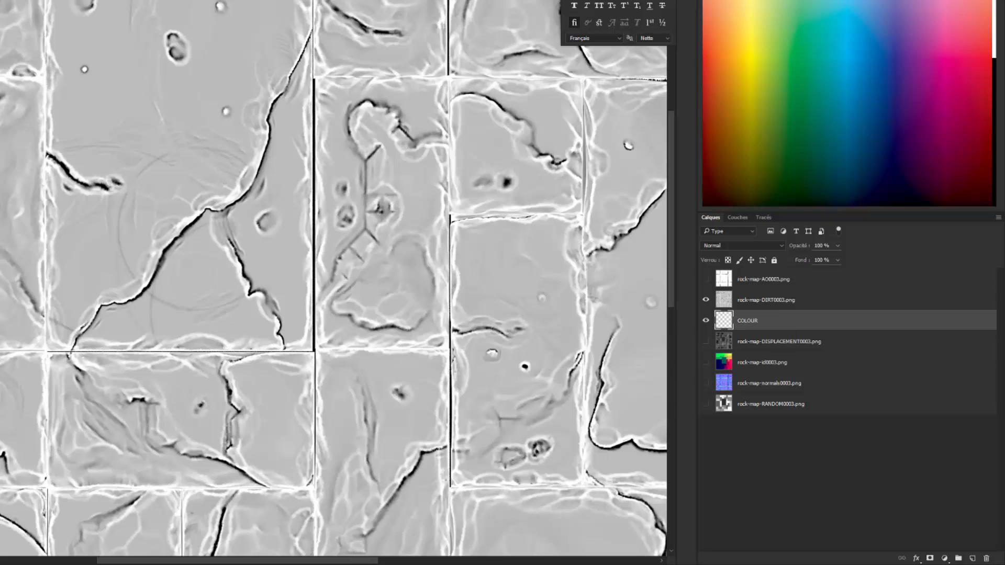
Step: Set the foreground colour to the grey-beige 8a846f and fill the COLOUR layer with it
click(1, 209)
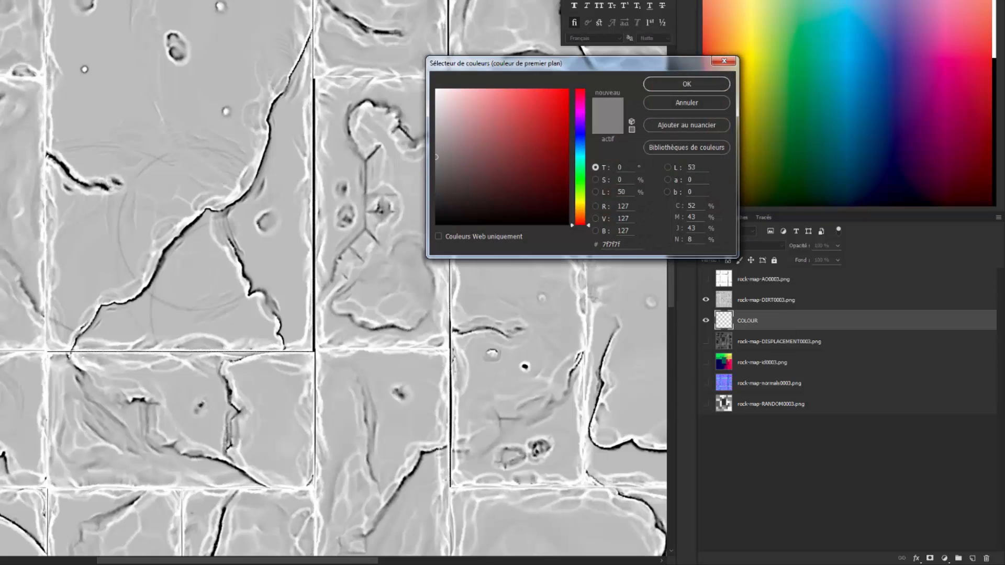
text(605738)
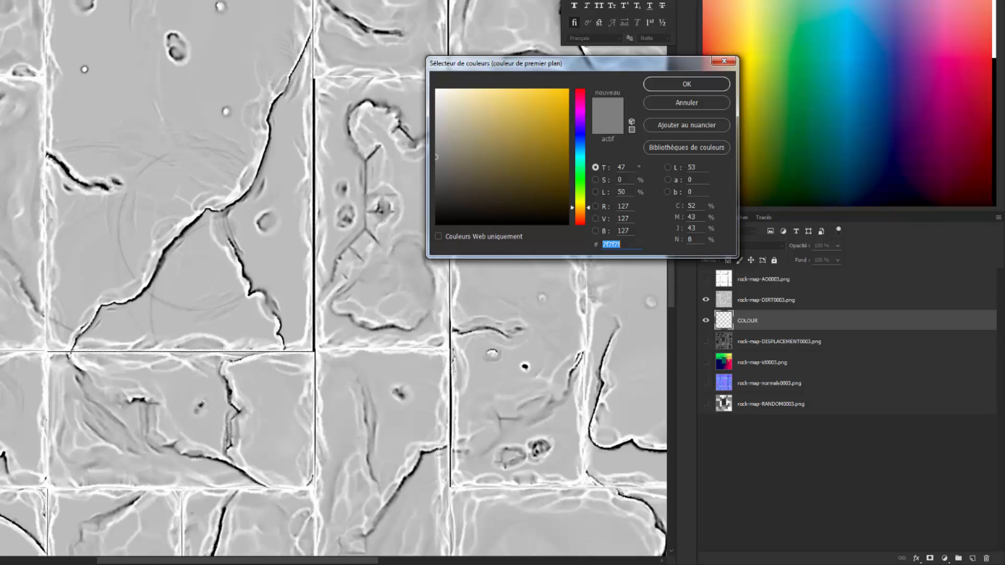
mouse_move(490, 173)
mouse_down()
mouse_move(465, 140)
mouse_move(461, 153)
mouse_up()
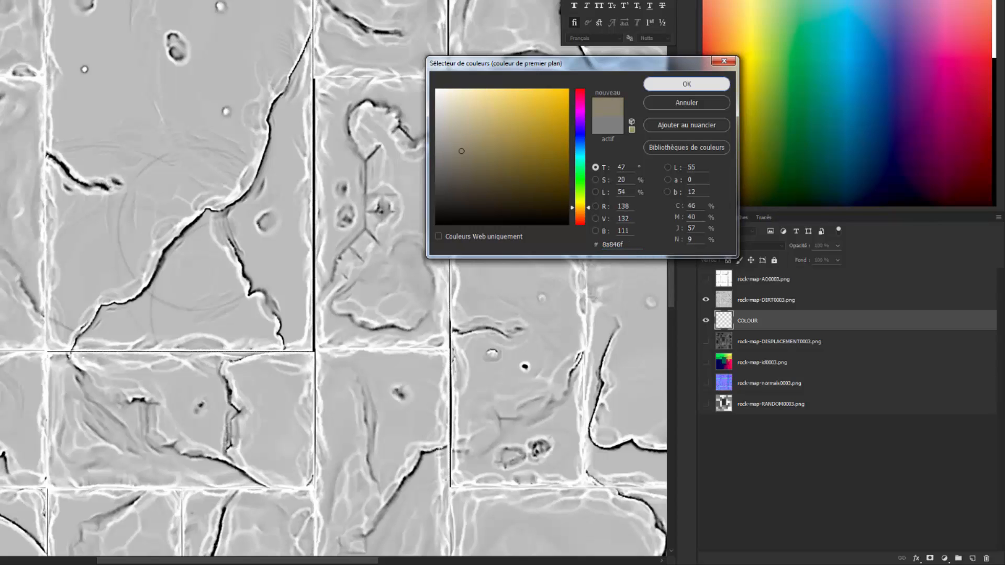
click(686, 84)
key(alt+BackSpace)
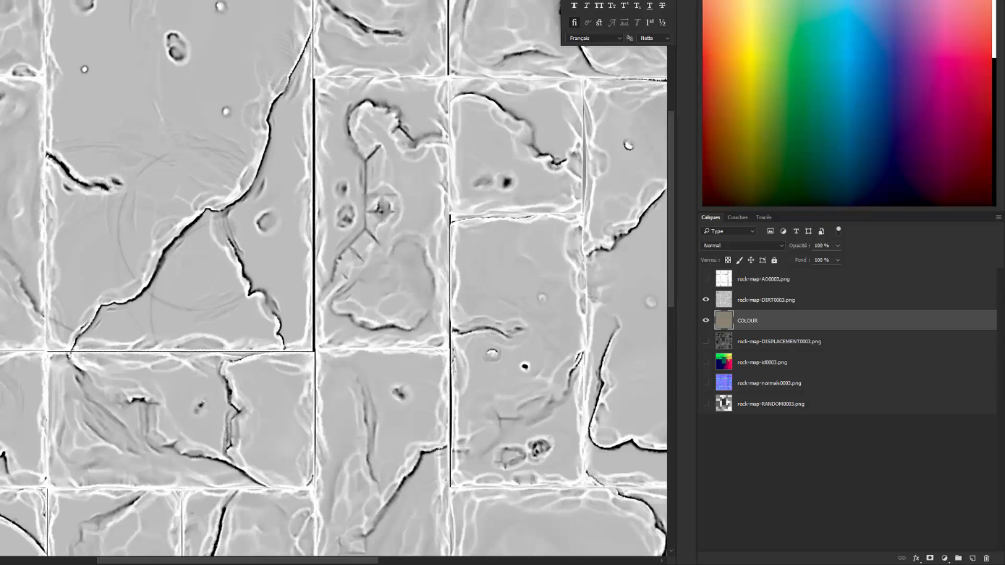
Step: Set the dirt map layer's blend mode to Incrustation (Overlay)
key(ctrl+minus)
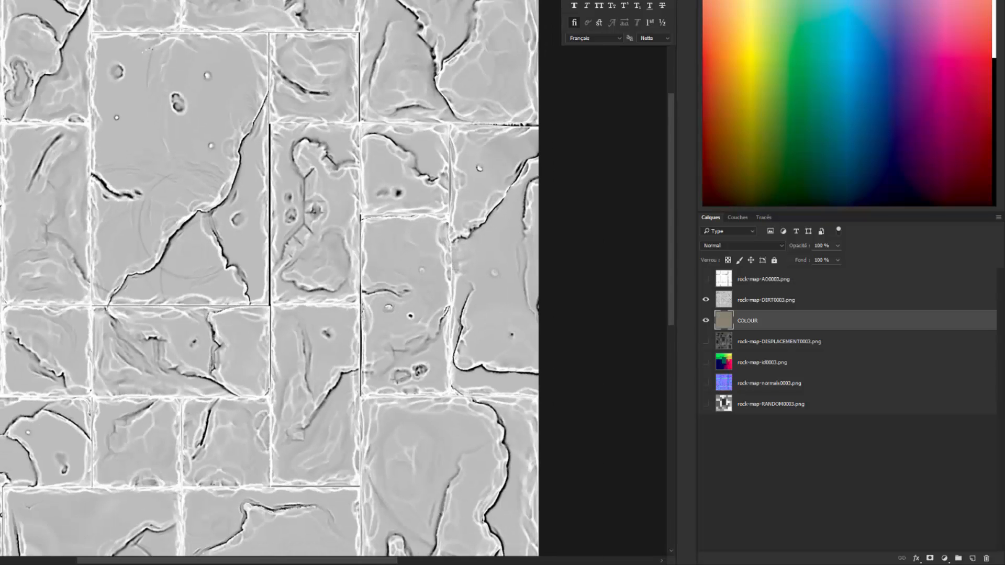
click(766, 300)
click(741, 245)
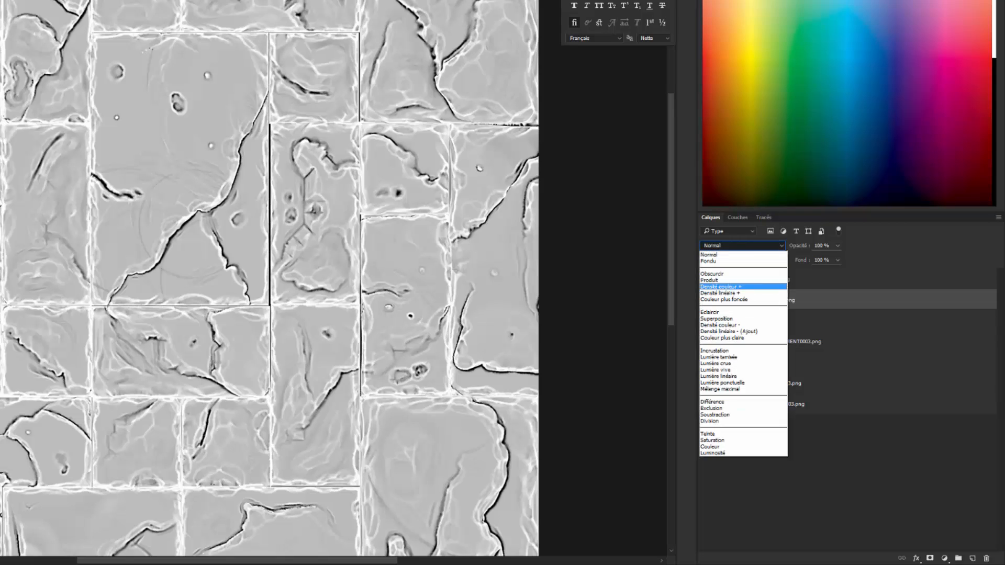
click(722, 347)
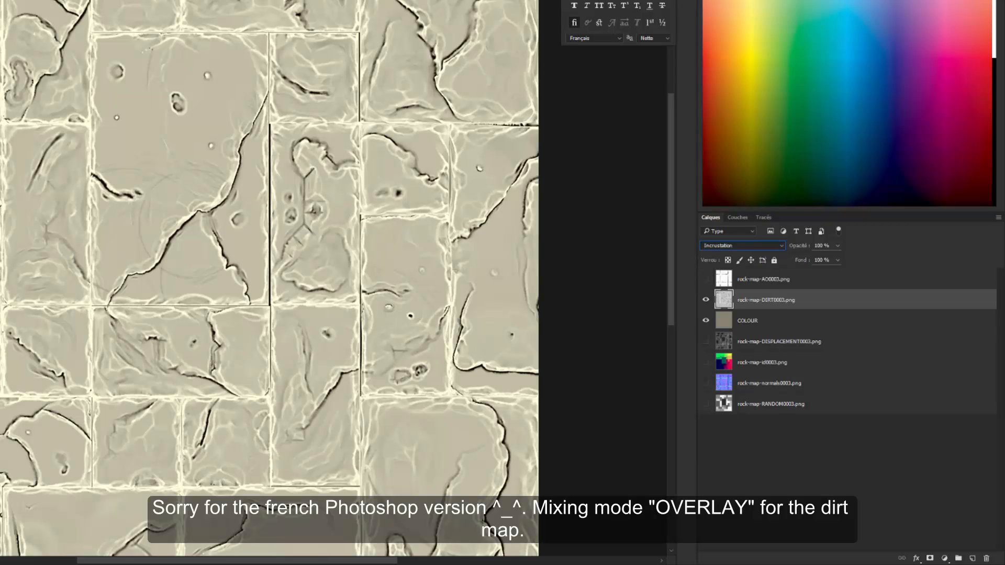
Step: Add a Curves adjustment clipped to the dirt map and lower its midtones to input 142, output 107
click(944, 558)
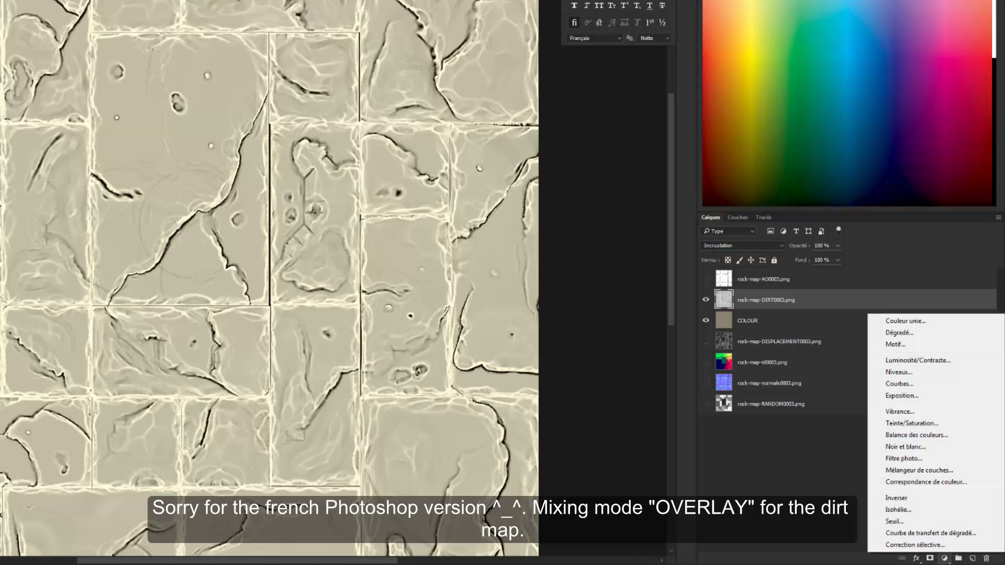
click(896, 397)
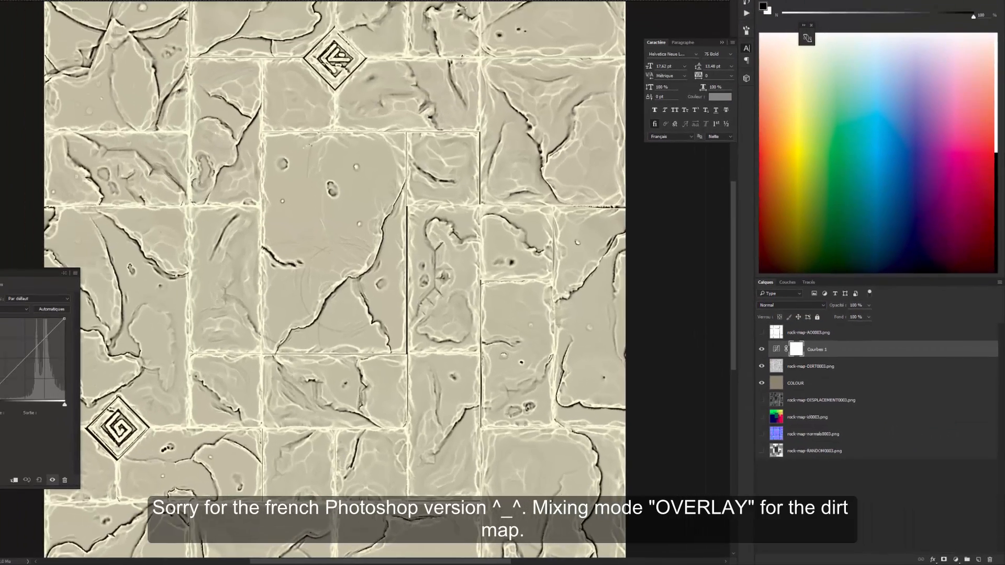
drag(55, 370, 63, 371)
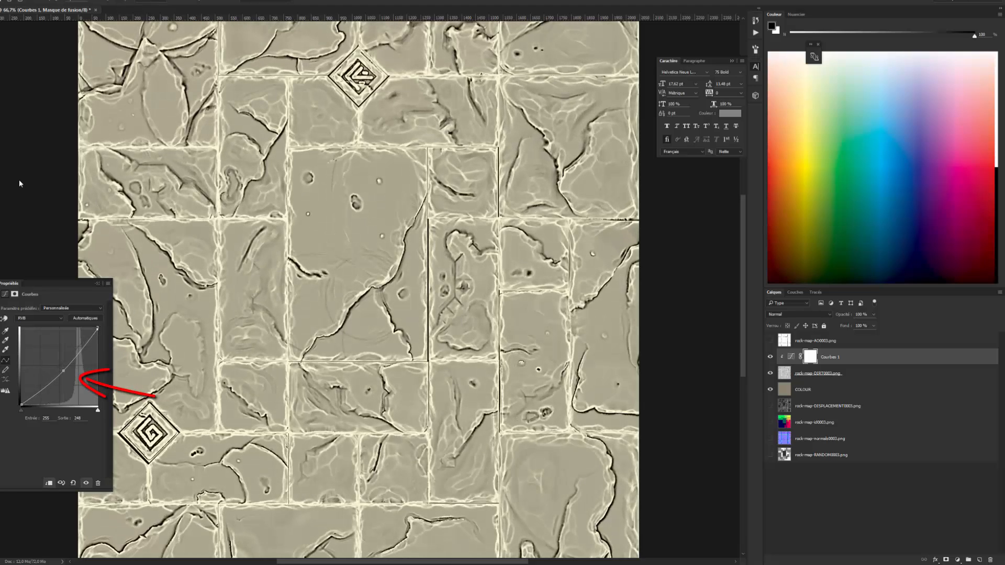
drag(63, 371, 64, 372)
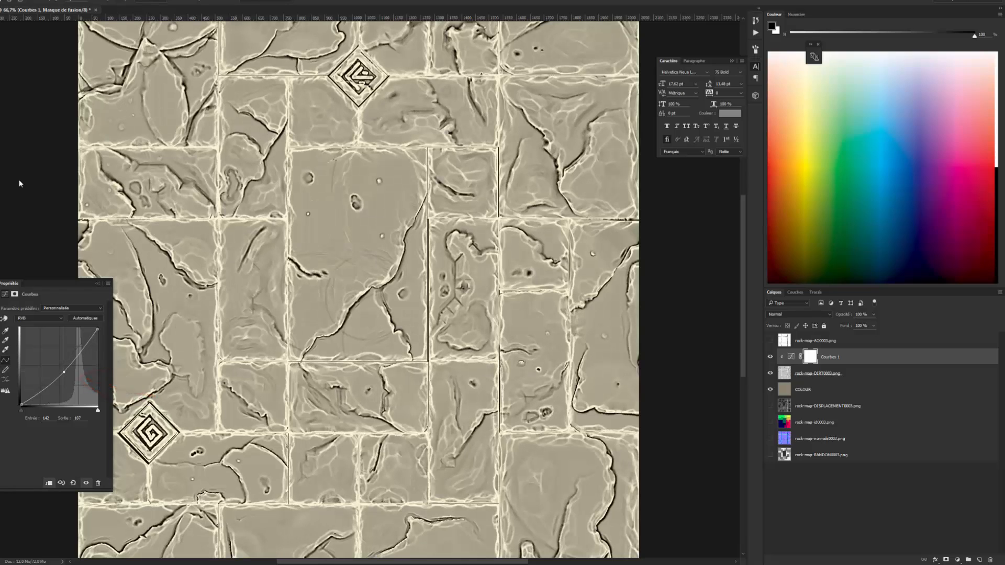
Step: Set the dirt map layer's opacity to 50 %
key(alt+bracketleft)
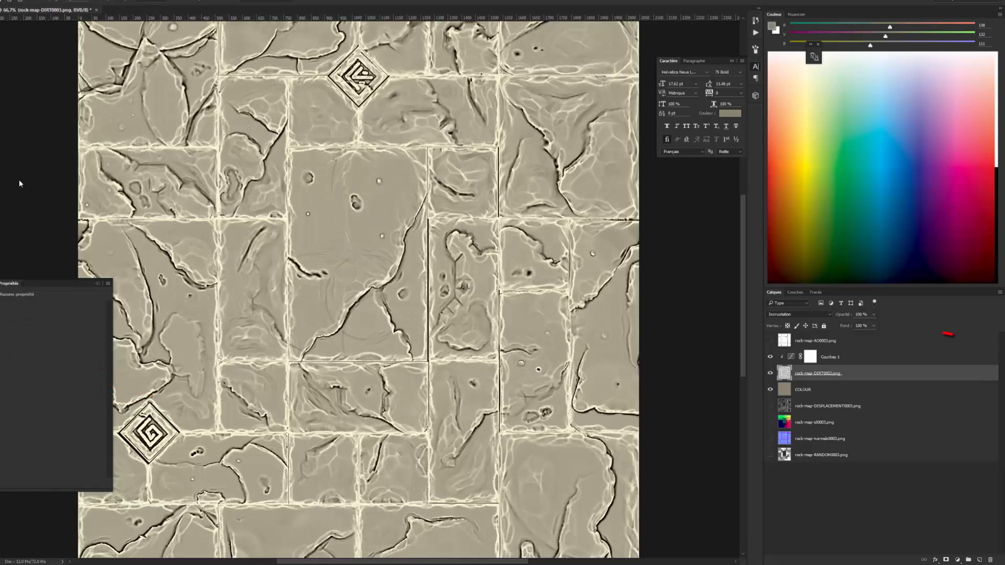
key(3)
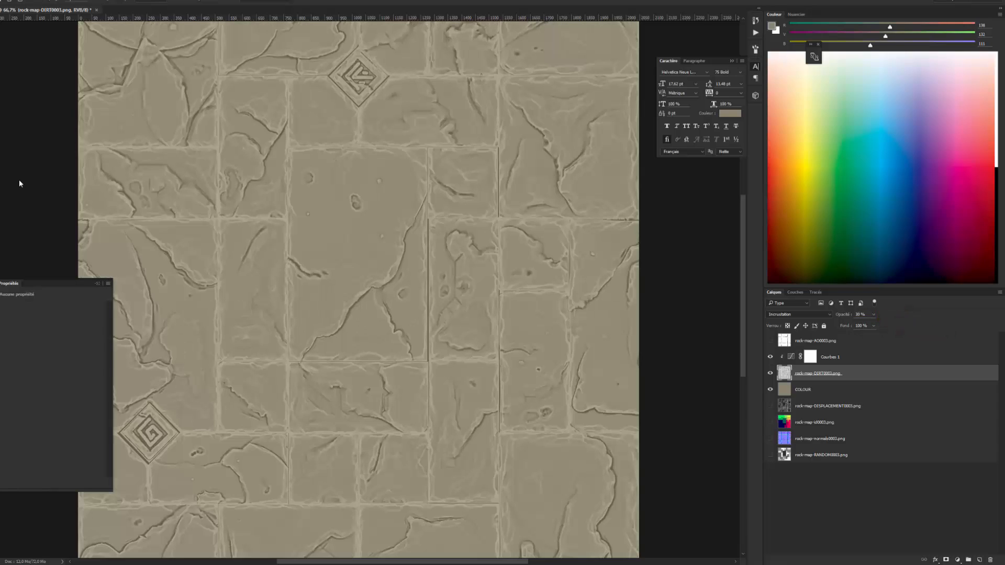
click(20, 181)
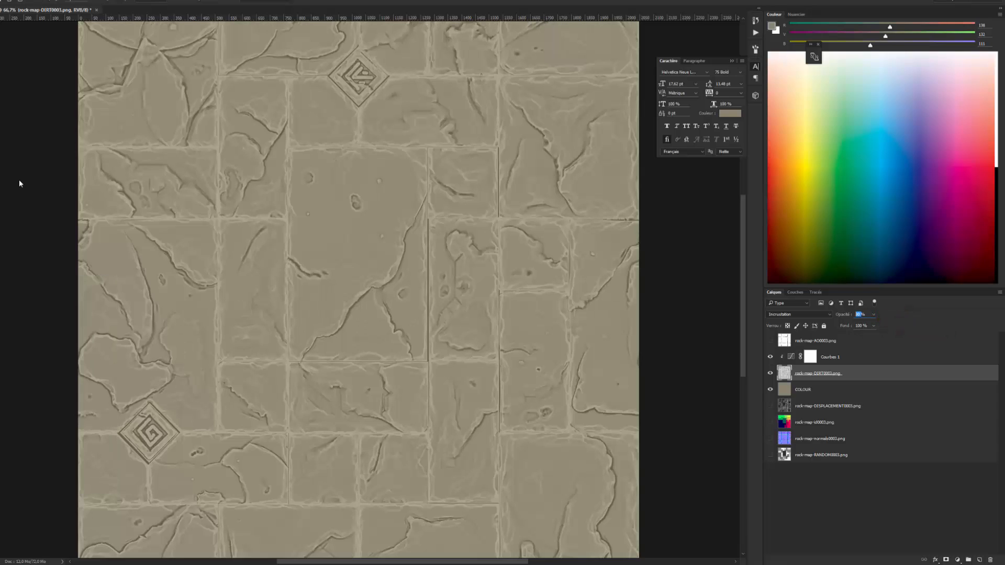
key(5)
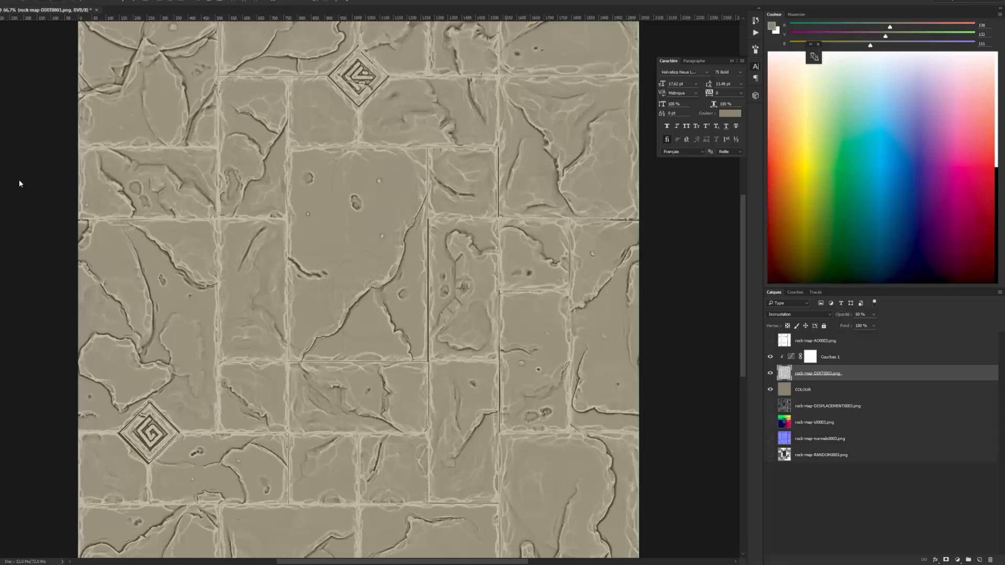
Step: Show the AO map layer and set its blend mode to Densité linéaire + (Linear Burn)
key(ctrl+1)
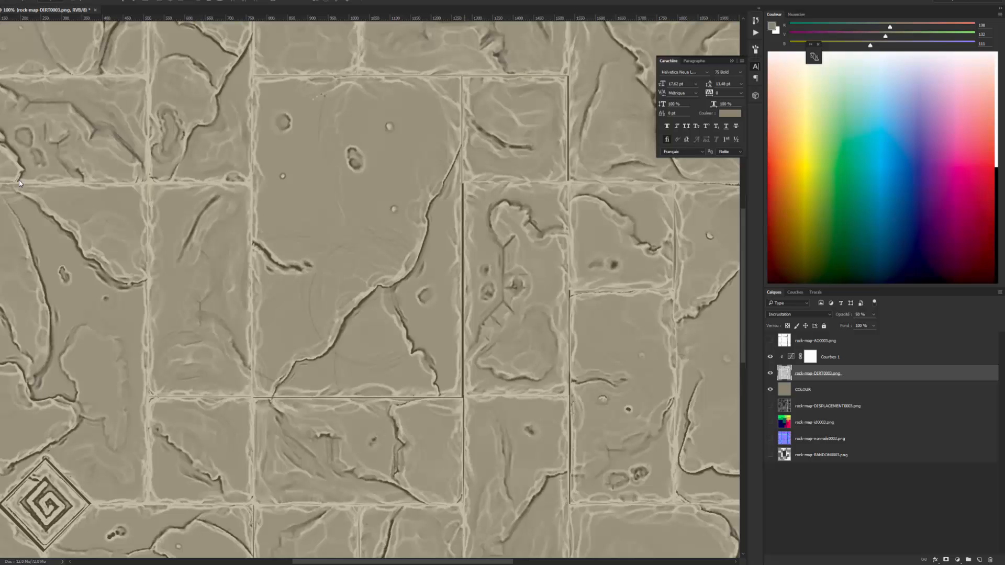
mouse_move(19, 181)
mouse_down()
mouse_move(88, 283)
mouse_move(110, 355)
mouse_move(101, 361)
mouse_move(11, 182)
mouse_up()
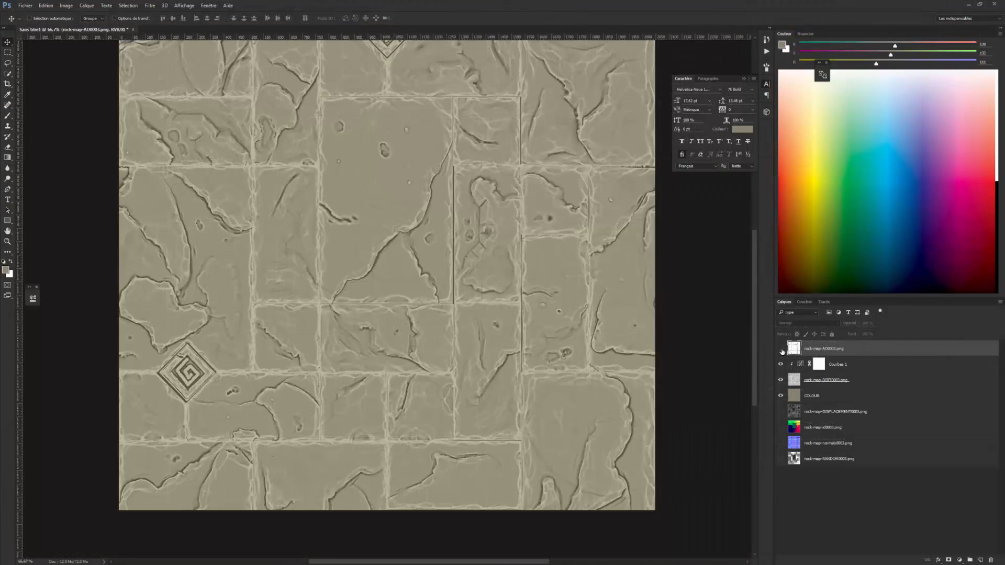
click(781, 349)
click(800, 323)
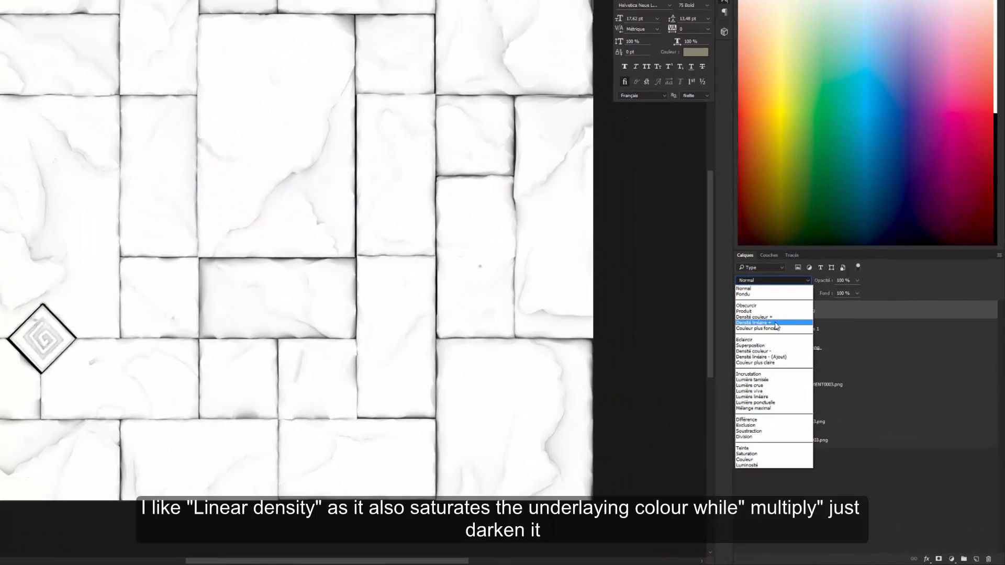
click(762, 323)
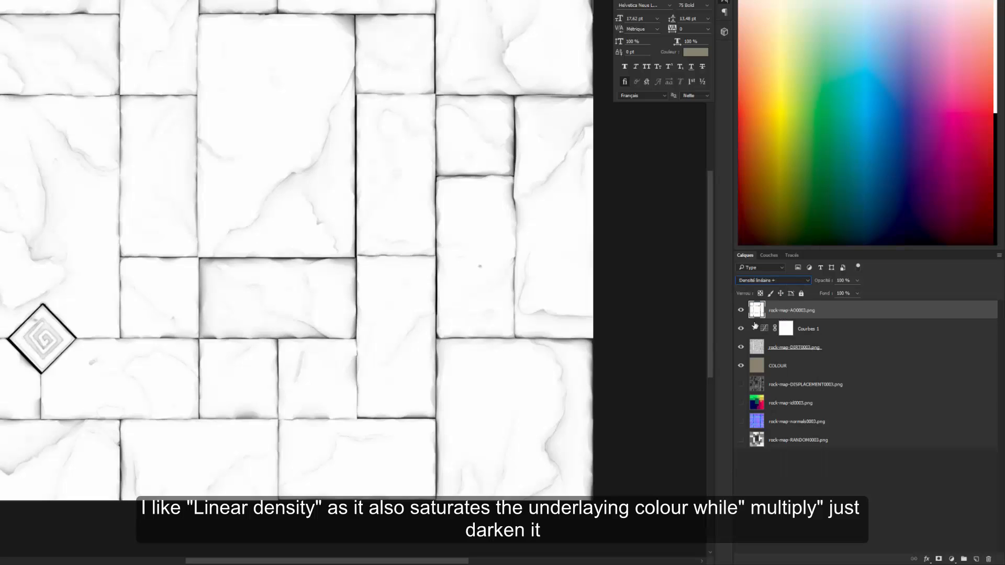
Step: Try the Produit (Multiply) blend mode on the AO map layer for comparison, and return it to Densité linéaire +
drag(374, 275, 408, 414)
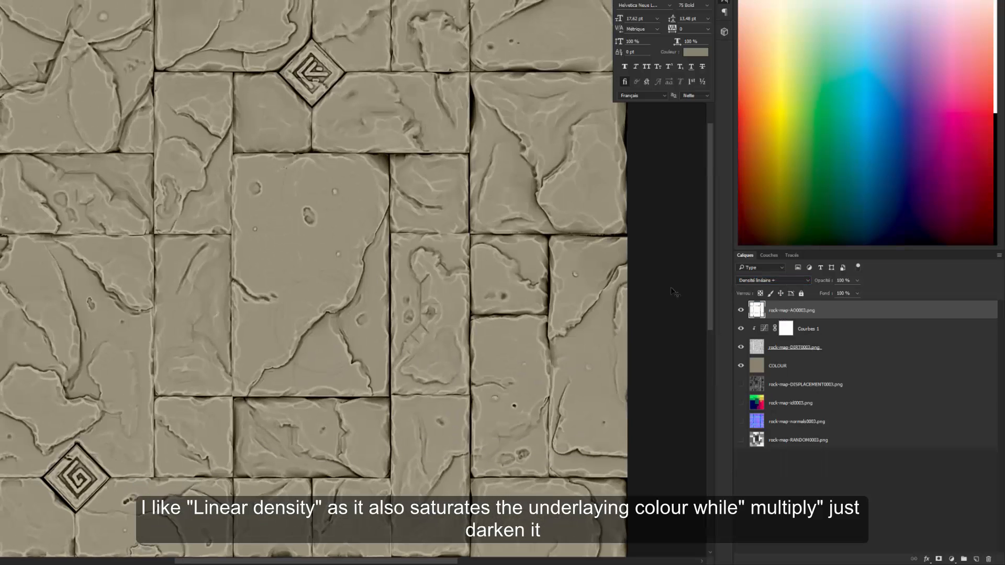
click(793, 282)
click(753, 300)
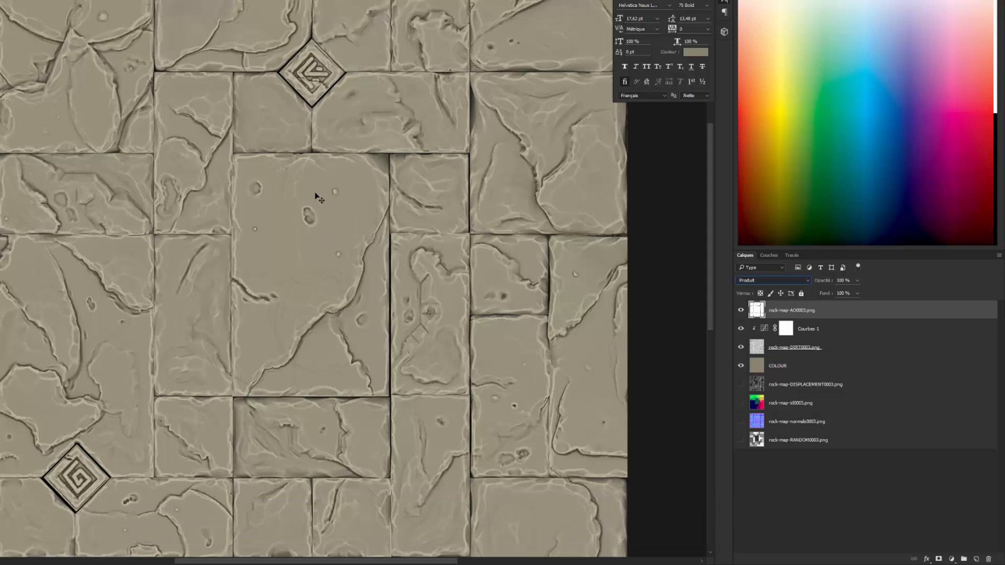
click(762, 282)
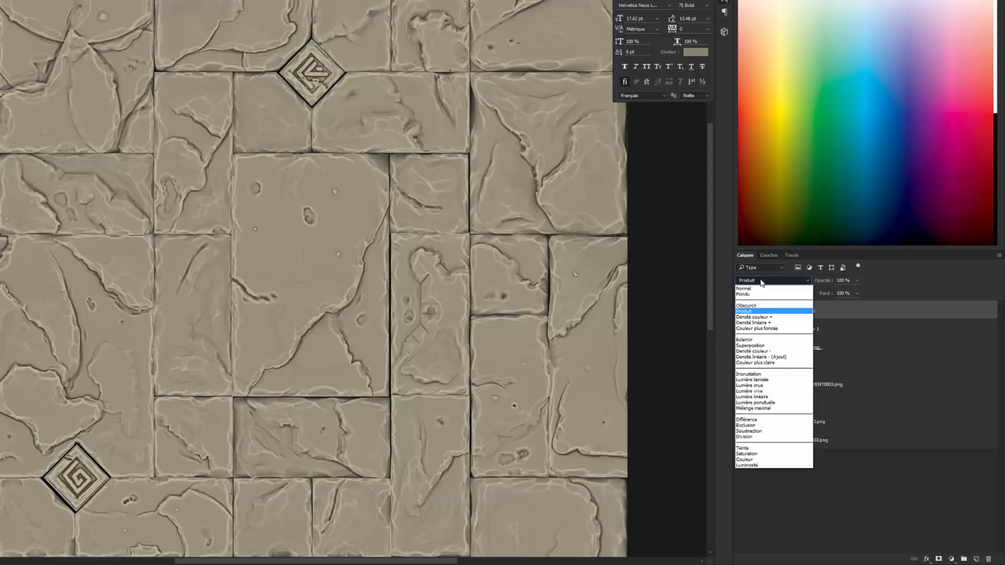
click(759, 322)
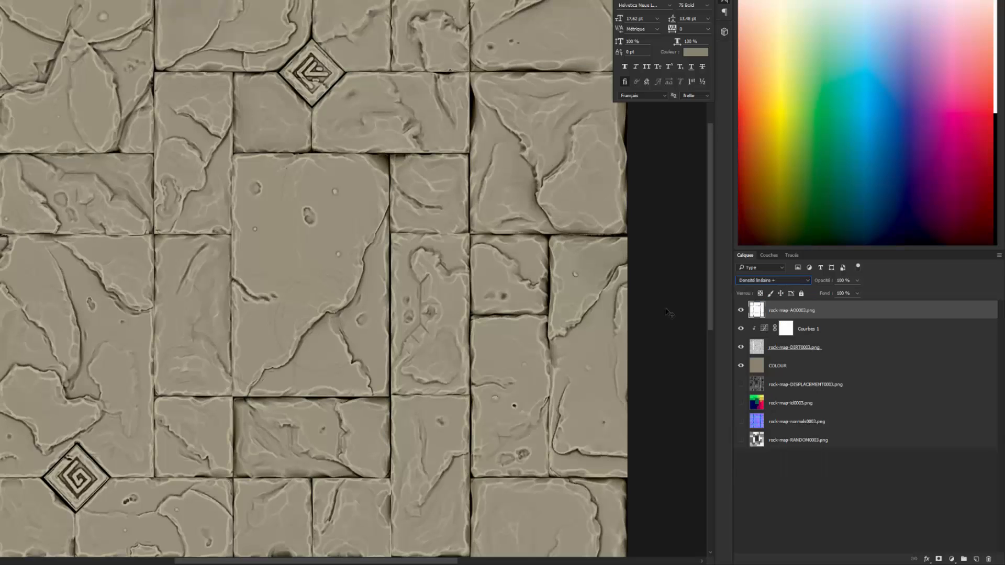
Step: Show the displacement map layer, move it to the top of the layer stack and invert its colours
drag(552, 381, 568, 248)
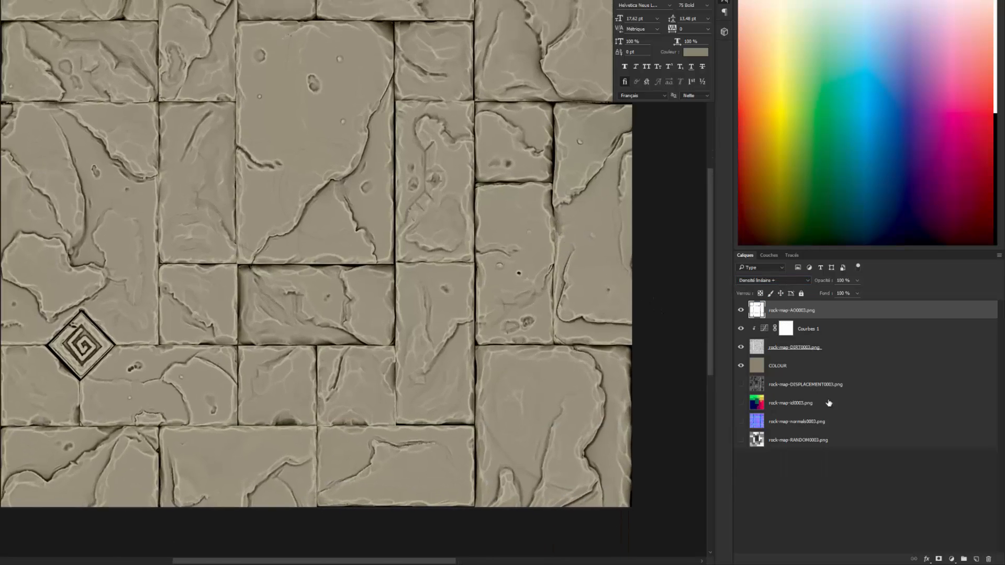
click(762, 390)
click(740, 387)
drag(760, 386, 759, 306)
key(ctrl+i)
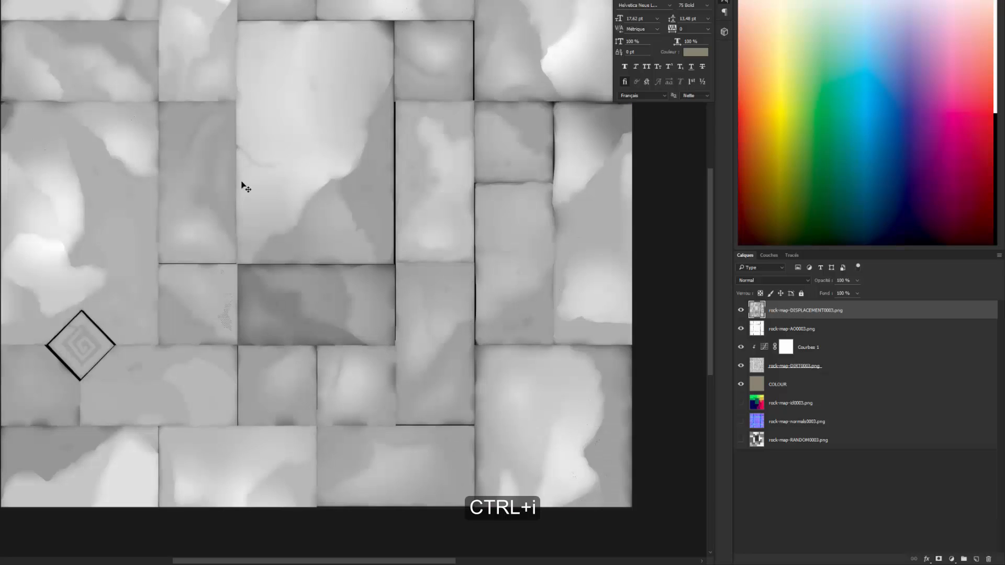
Step: Set the displacement map layer's blend mode to Incrustation (Overlay)
drag(266, 158, 232, 235)
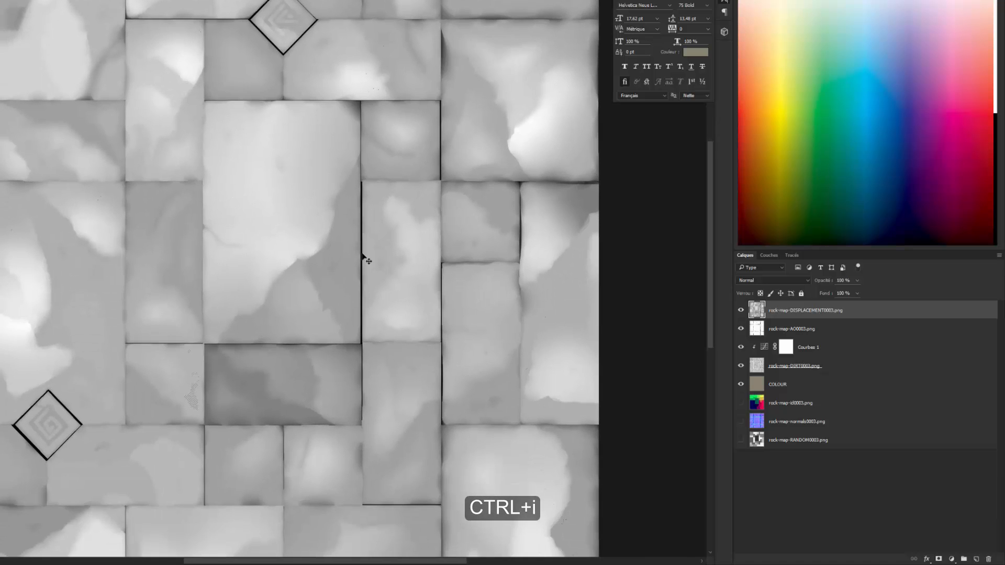
drag(374, 316, 396, 302)
drag(222, 222, 192, 260)
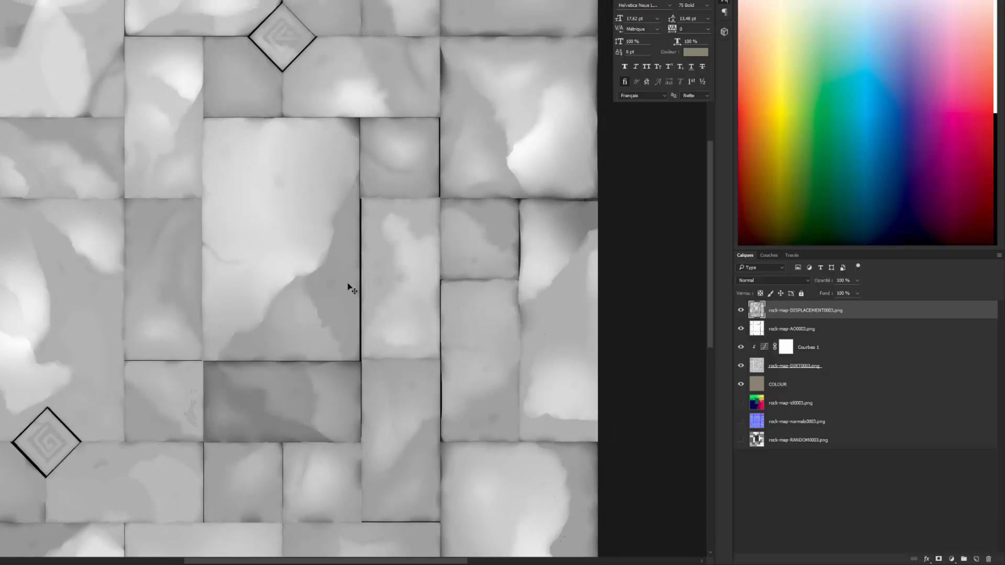
click(756, 281)
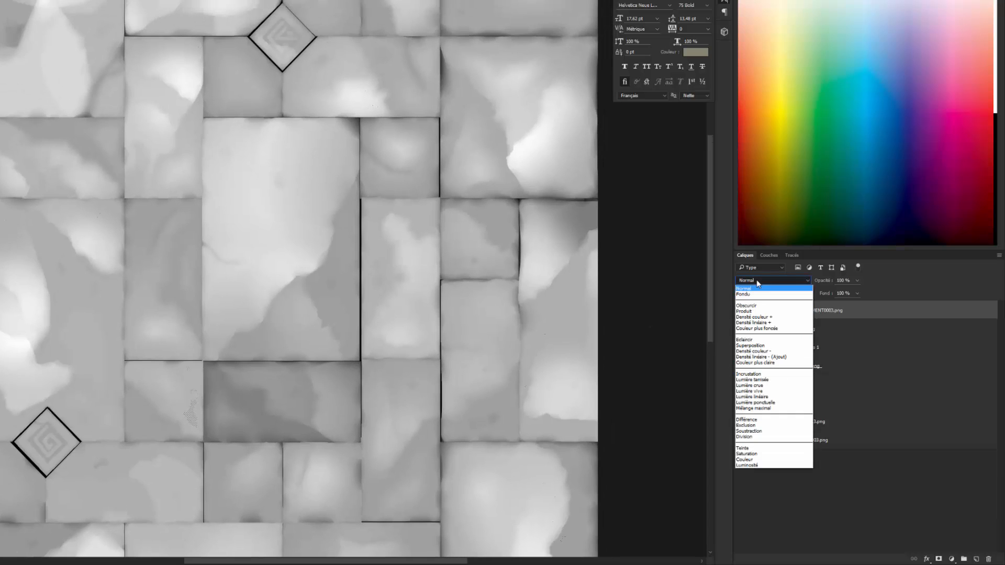
click(746, 368)
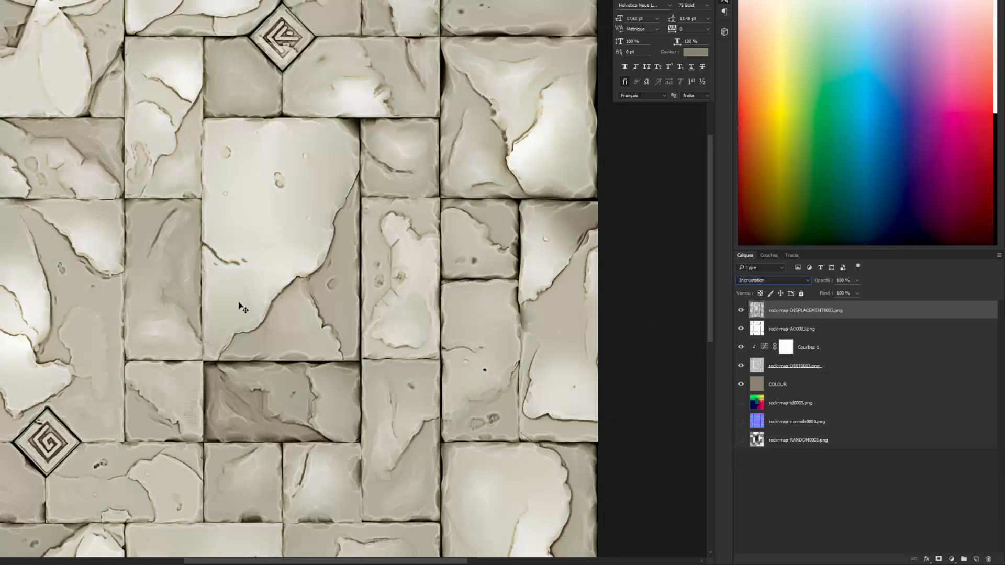
drag(35, 390, 68, 375)
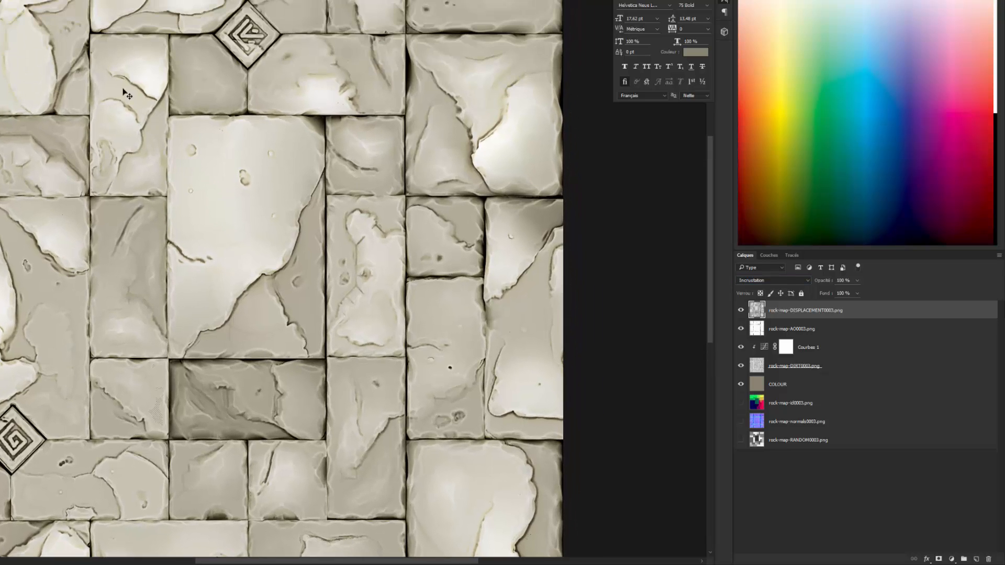
Step: Reduce the displacement map layer's opacity to 30 %
drag(159, 104, 164, 183)
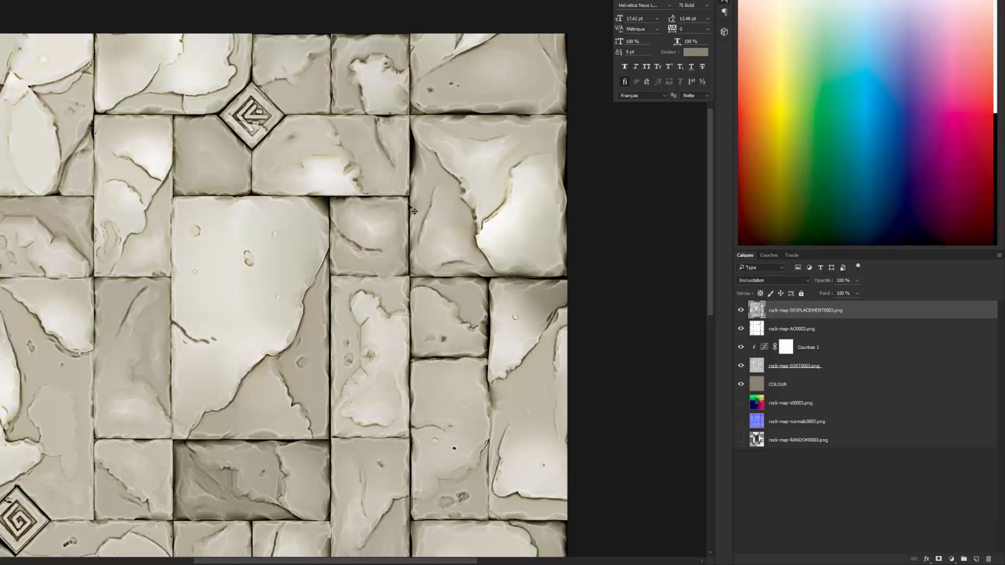
drag(851, 283, 841, 281)
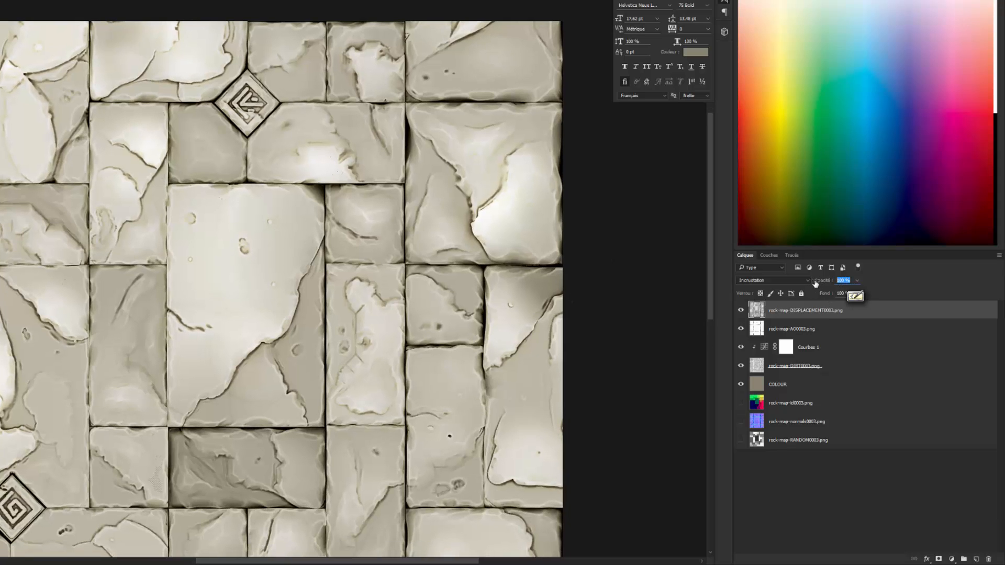
text(30)
key(Return)
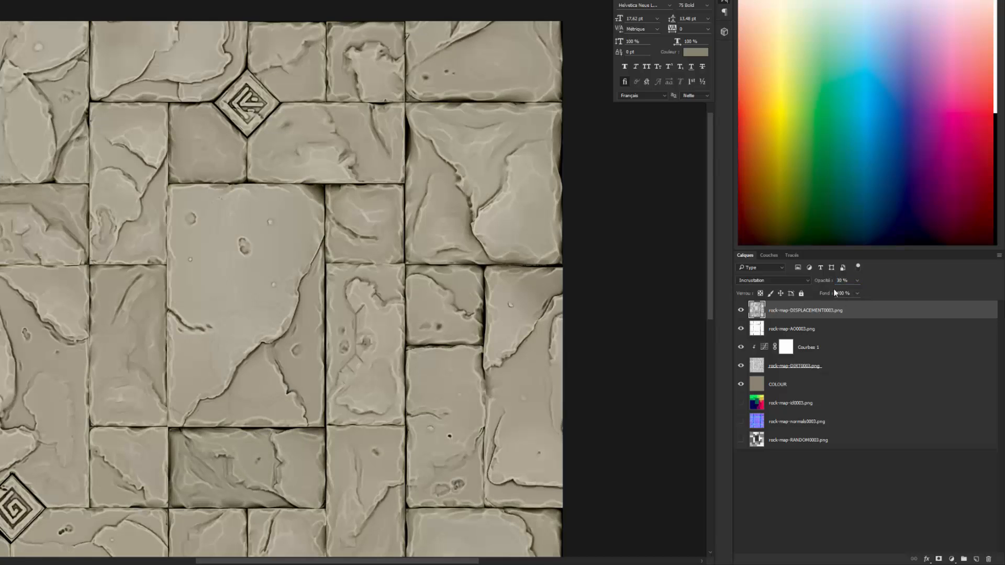
Step: Duplicate the displacement map layer, place the copy just above the RANDOM map layer and deselect all layers
drag(828, 322, 976, 559)
drag(785, 310, 785, 449)
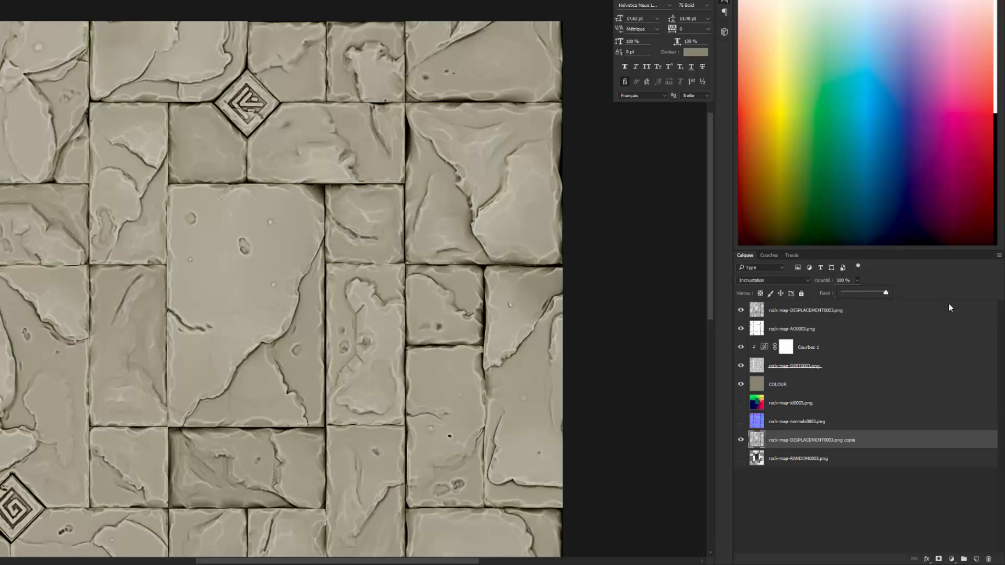
click(762, 503)
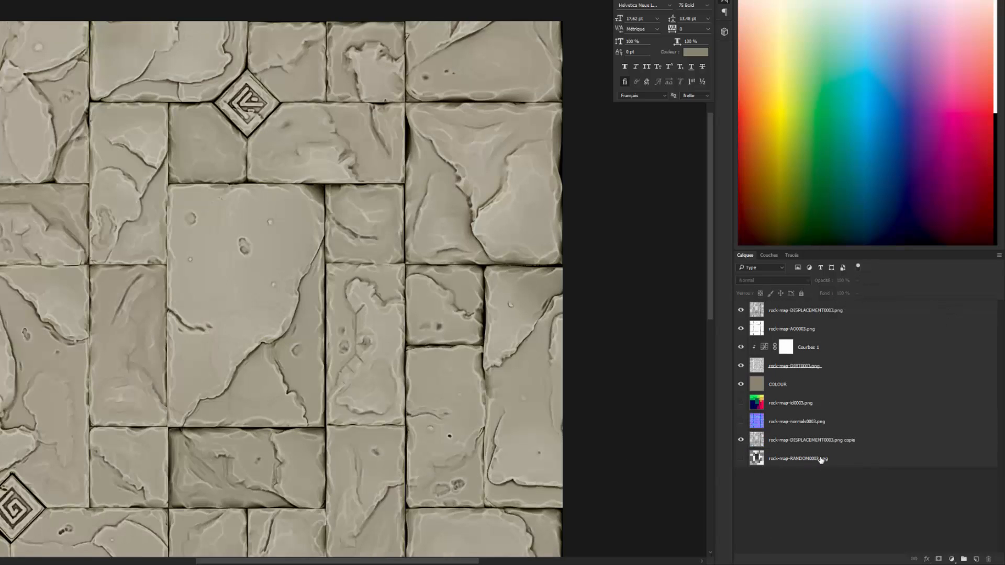
drag(418, 395, 472, 335)
drag(489, 403, 489, 332)
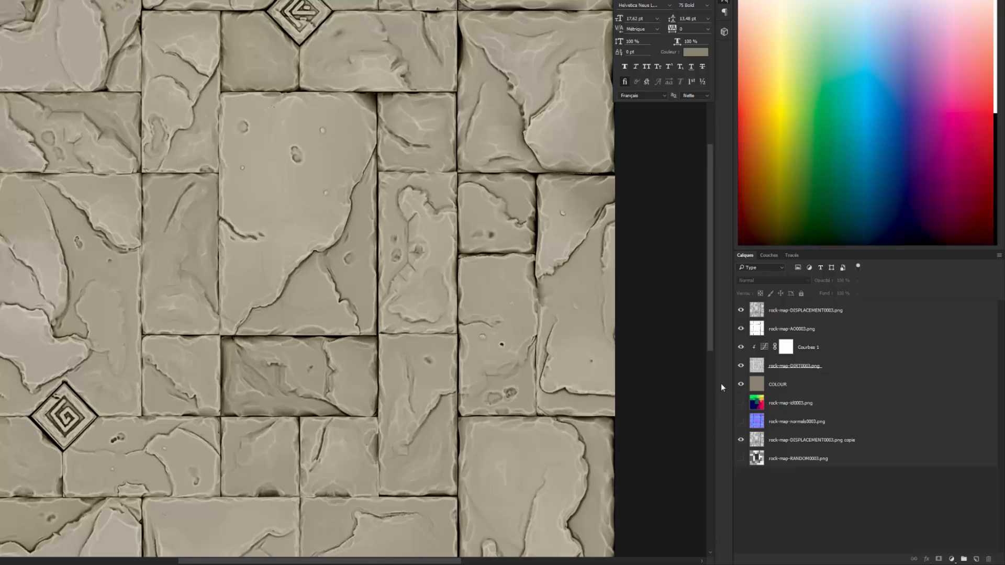
Step: Add a Teinte/Saturation adjustment layer above the COLOUR layer and clip it to that layer
click(739, 404)
drag(204, 288, 202, 277)
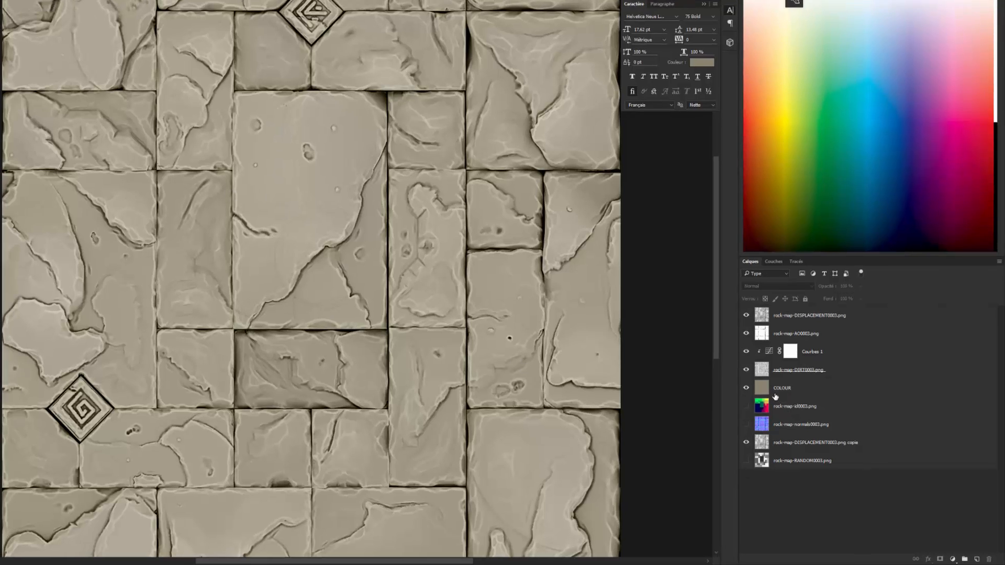
click(765, 388)
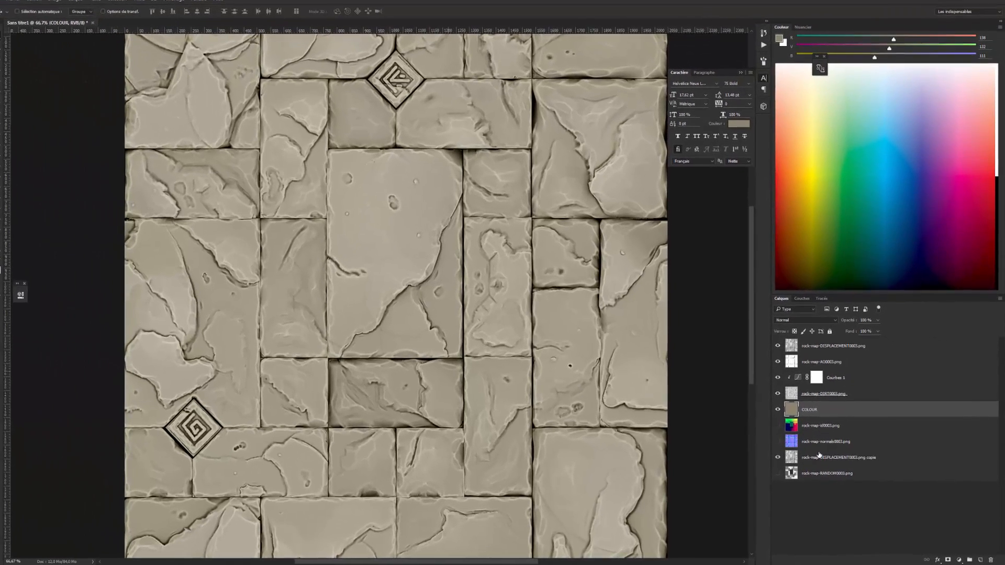
click(959, 560)
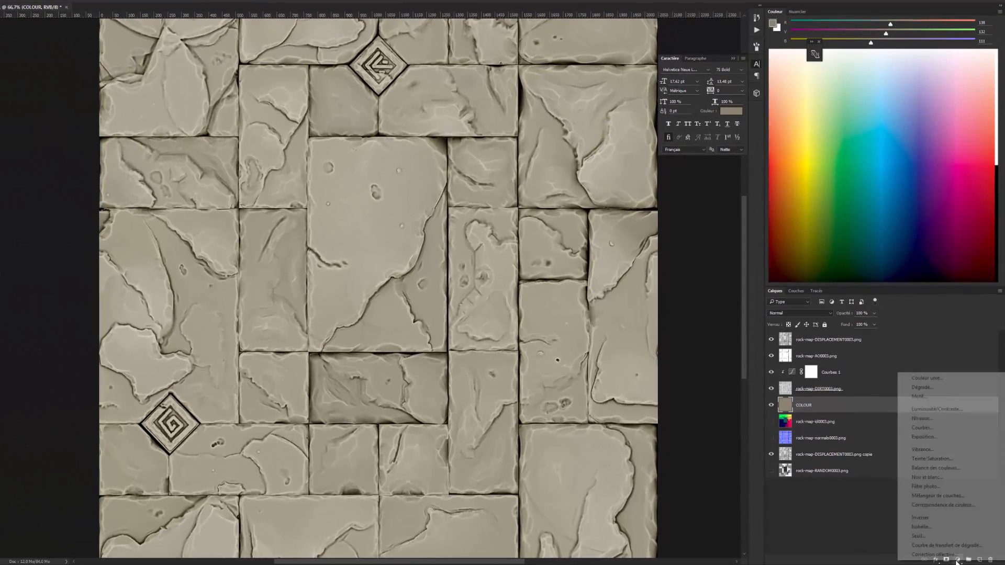
click(931, 458)
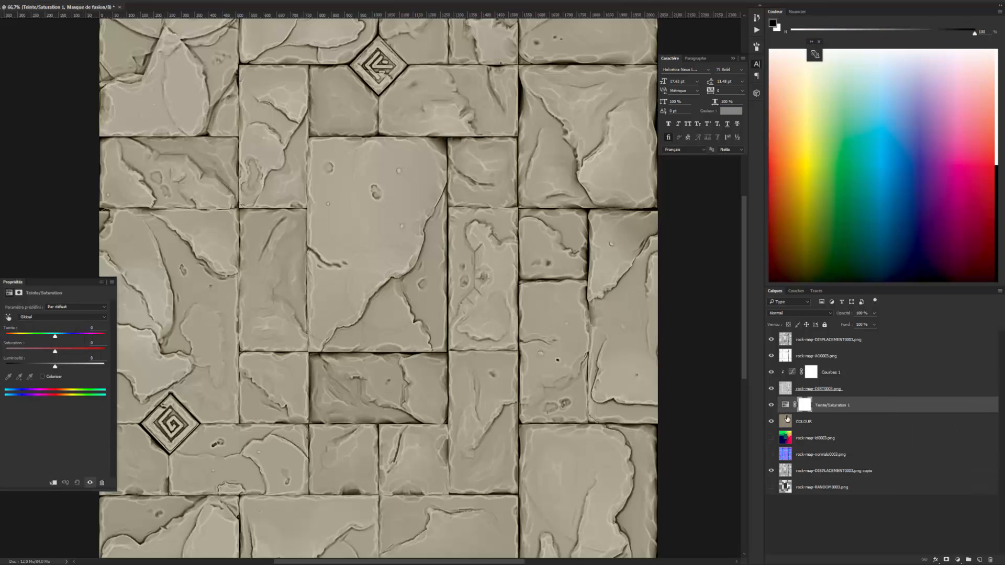
click(786, 416)
alt+click(786, 411)
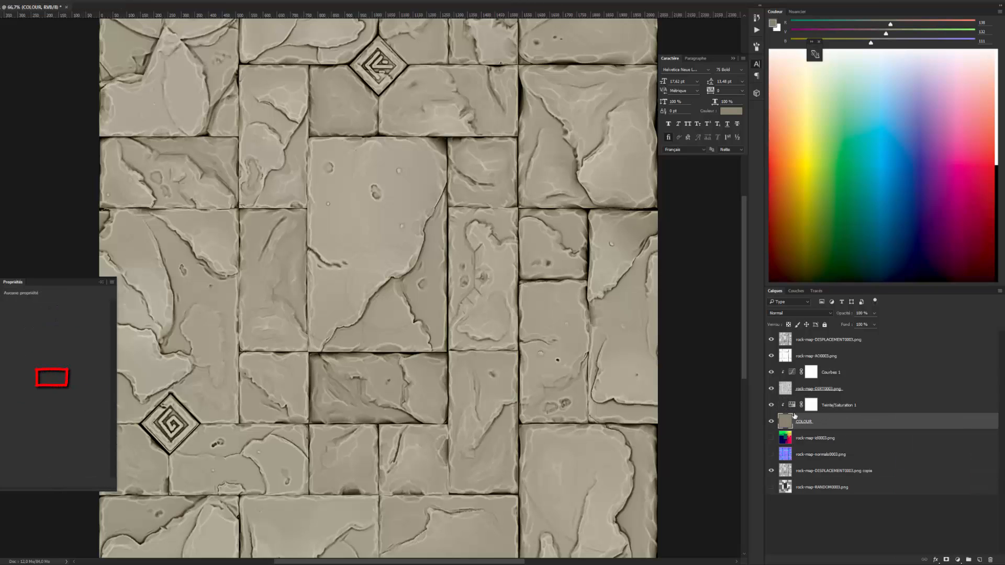
Step: Colorize the base with the Teinte/Saturation 1 layer as a desaturated blue-grey, hue about 216 and luminosity about -20
click(794, 409)
click(42, 377)
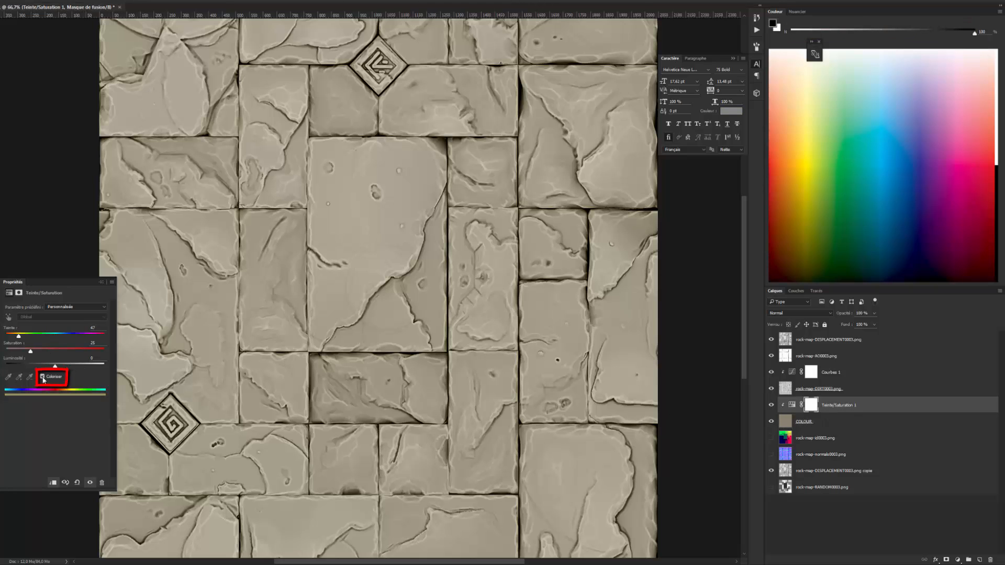
mouse_move(19, 337)
mouse_down()
mouse_move(39, 340)
mouse_move(24, 353)
mouse_up()
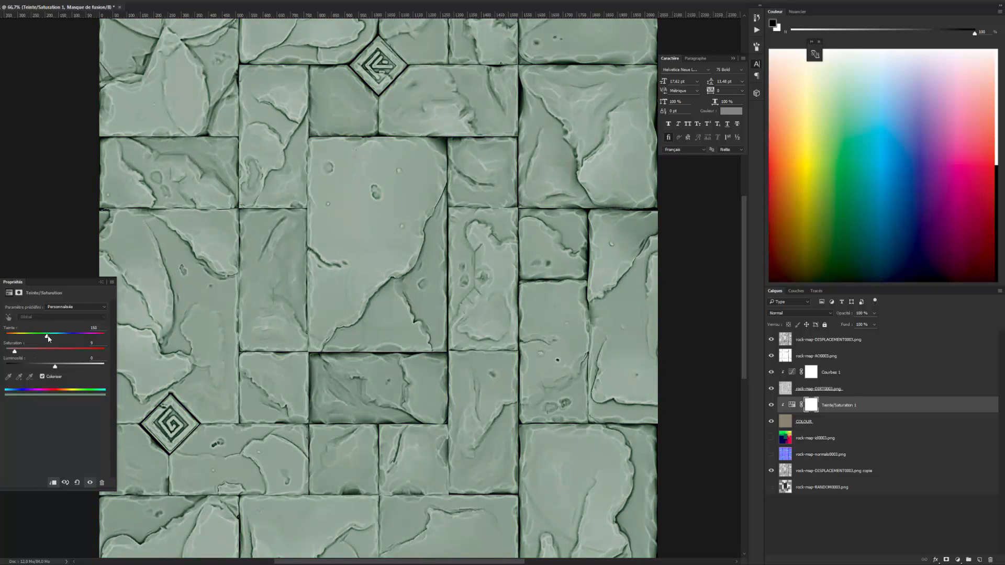
drag(64, 337, 3, 345)
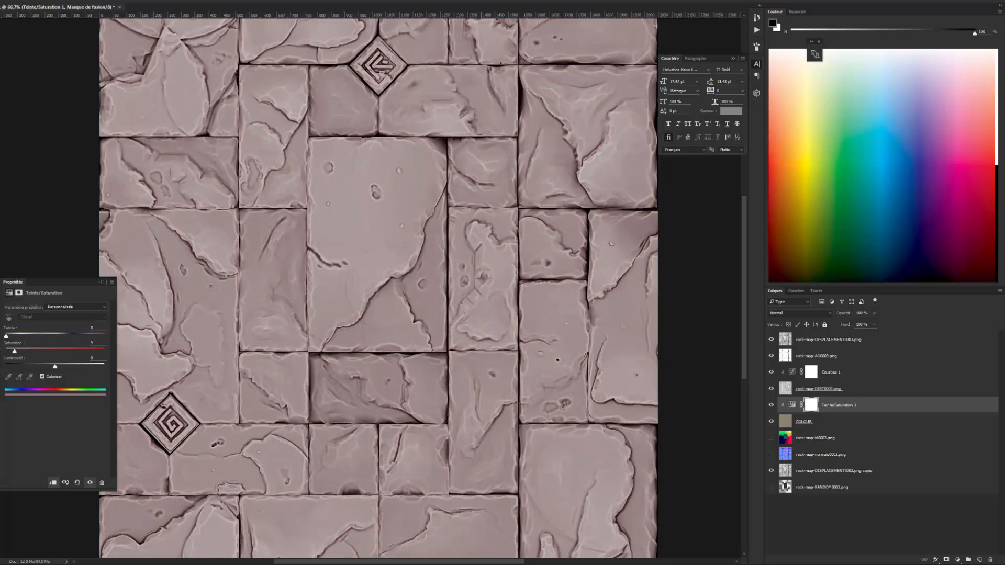
drag(24, 344, 46, 371)
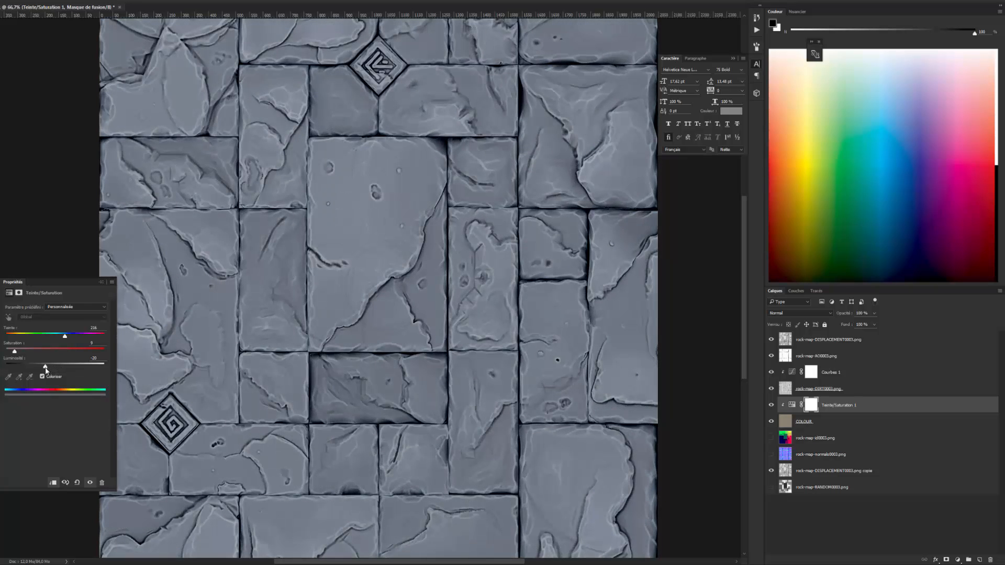
drag(215, 400, 410, 256)
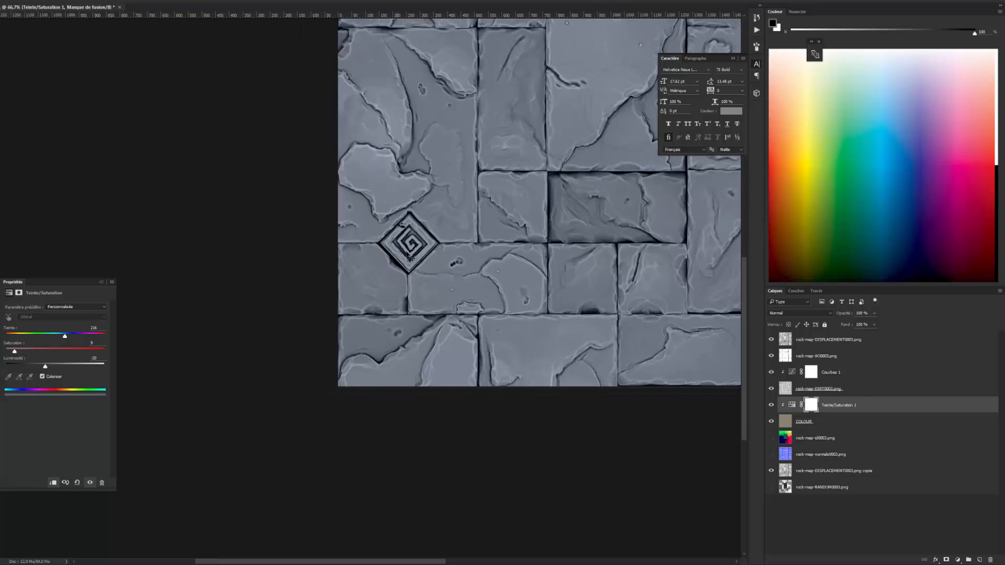
drag(391, 295, 321, 430)
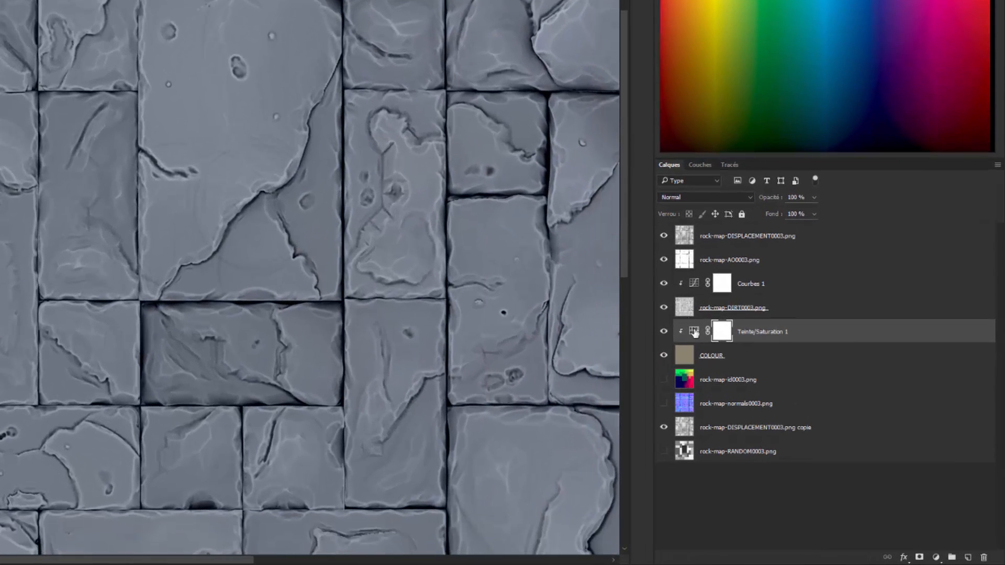
Step: Move the ID map layer to the top, and group the layers from the displacement map down to COLOUR as "colour"
drag(727, 380, 732, 228)
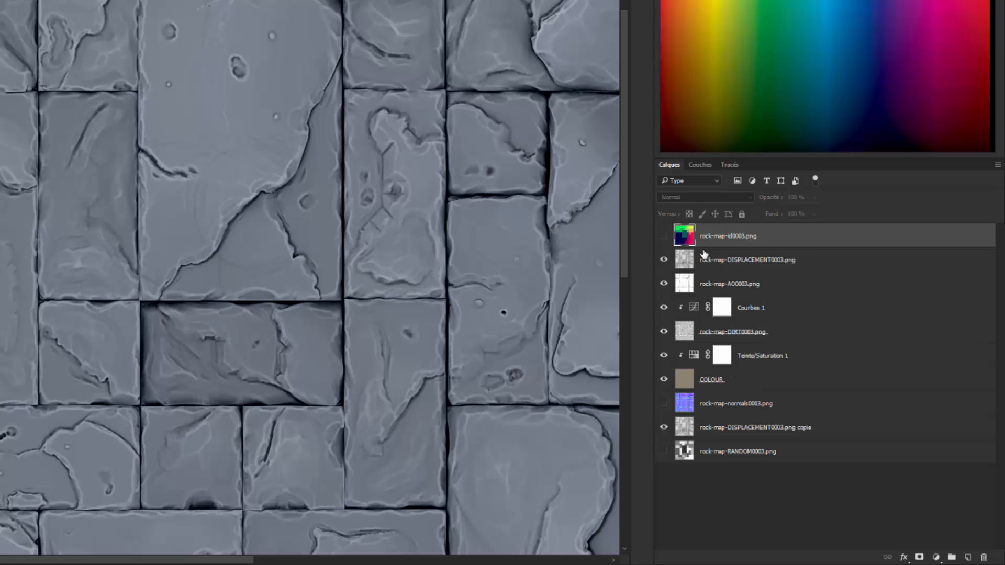
click(684, 269)
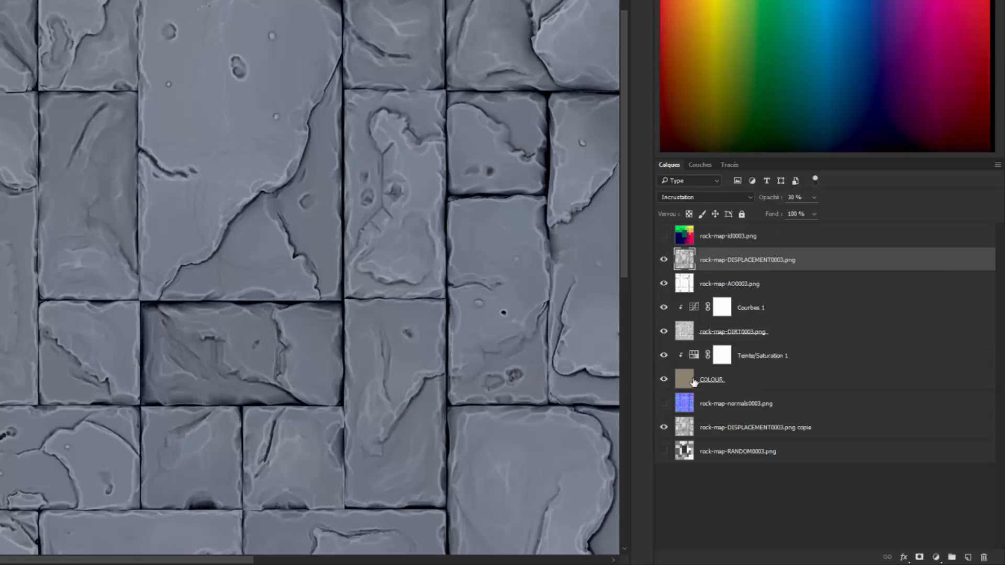
shift+click(691, 379)
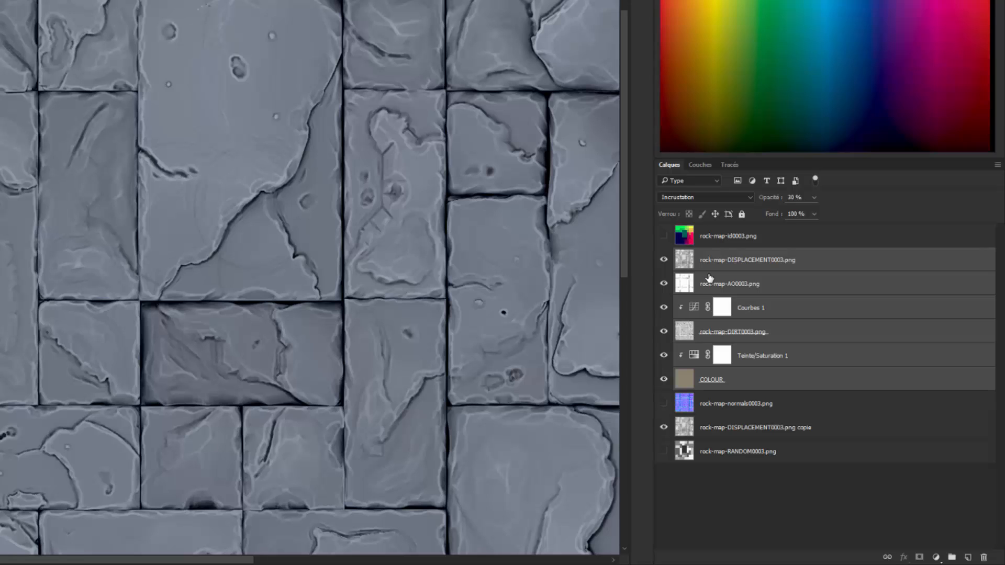
key(ctrl+g)
double_click(710, 255)
text(colour)
key(Return)
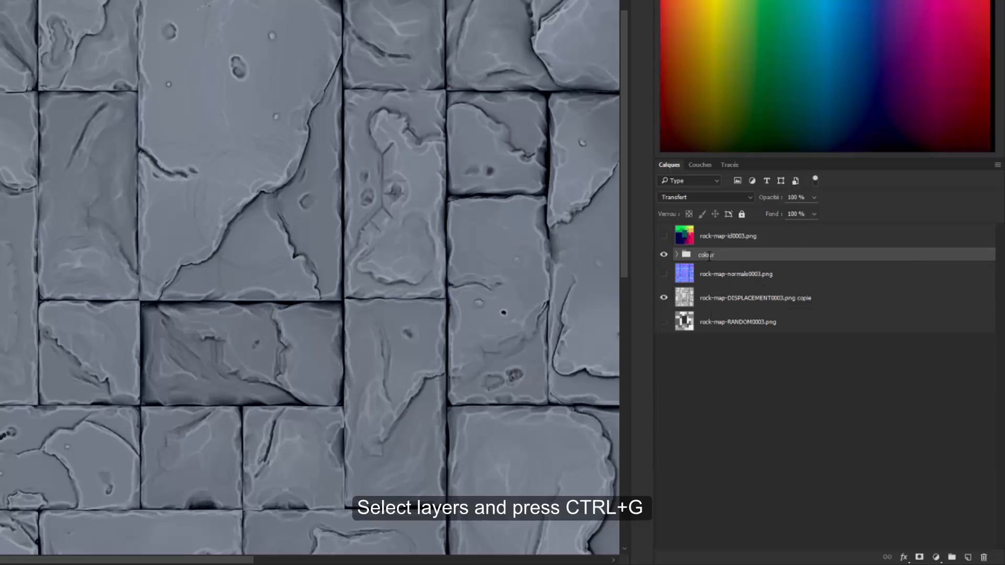
Step: Show the ID map layer and select the upper diamond tile's colour area with the Magic Wand
click(741, 236)
click(663, 236)
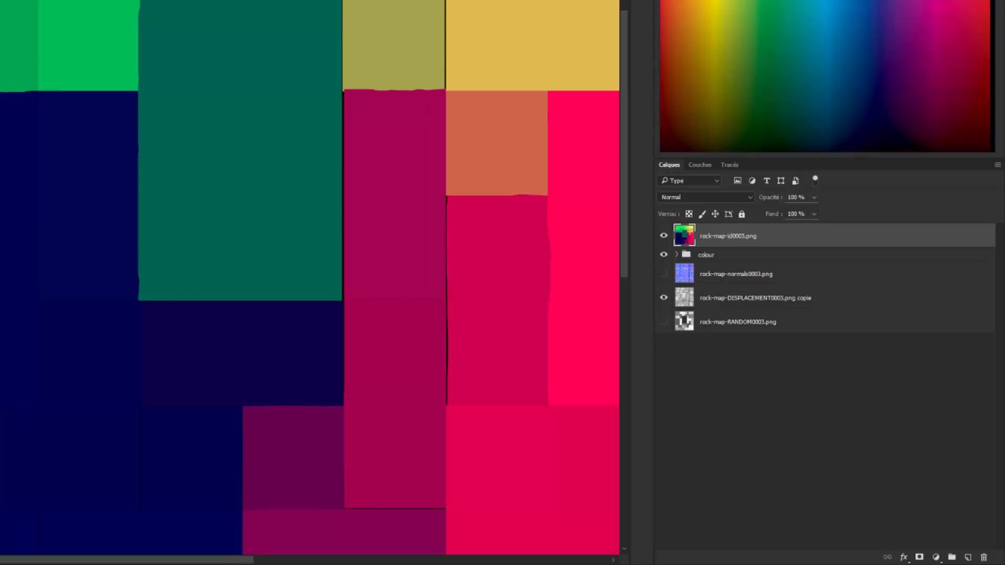
drag(189, 56, 30, 302)
key(ctrl+plus)
key(ctrl+plus)
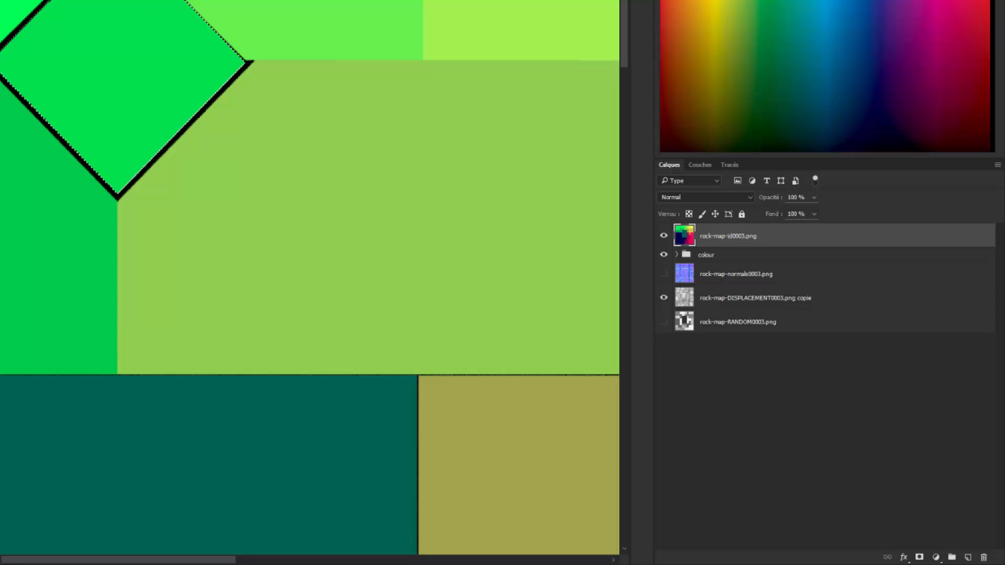
drag(150, 215, 177, 167)
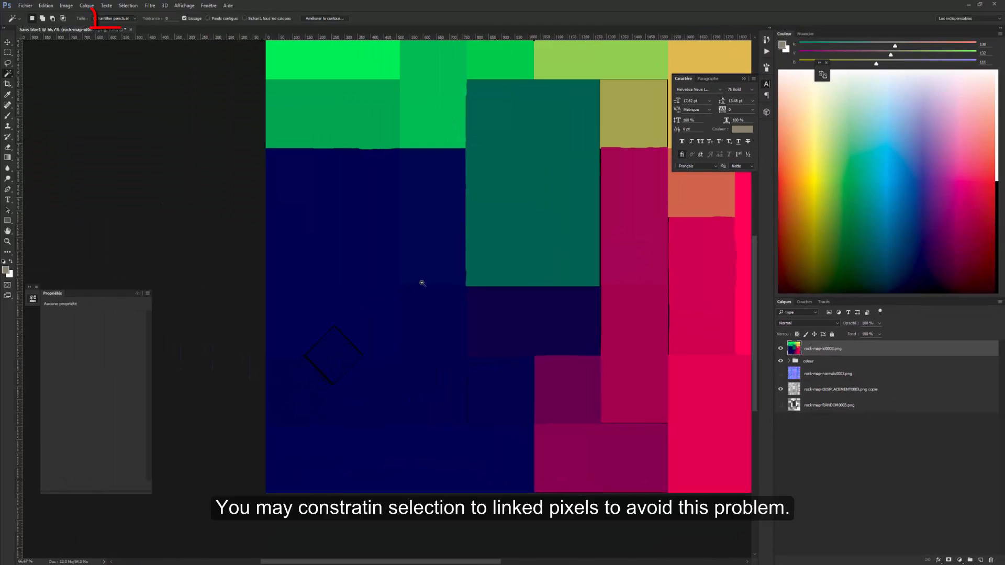
Step: Select the dark blue lower diamond on the ID map in addition to the upper one
click(355, 346)
mouse_move(355, 346)
mouse_down()
mouse_move(450, 260)
mouse_move(406, 349)
mouse_up()
key(ctrl+d)
shift+click(474, 235)
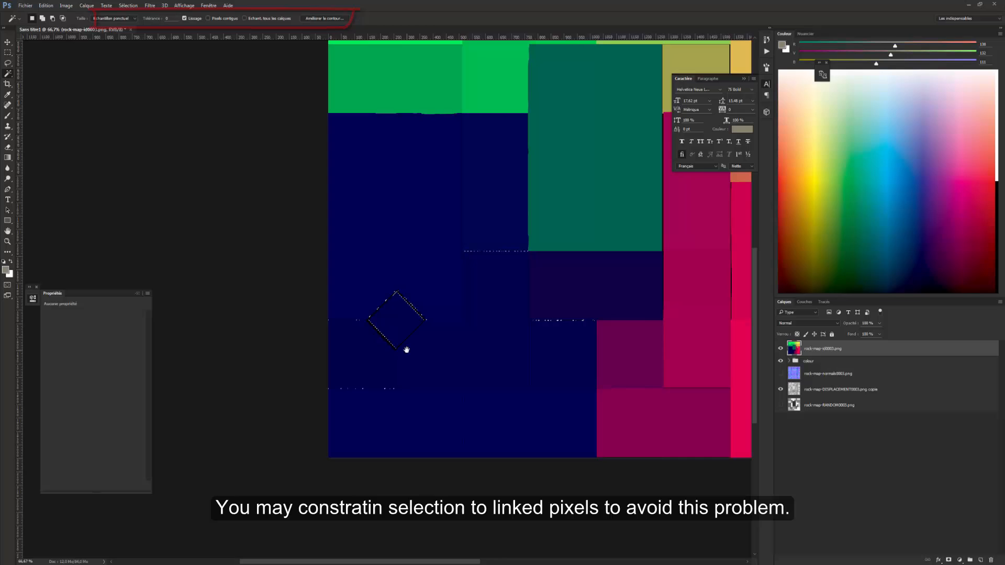
Step: Remove the stray selected pixels around the lower diamond from the selection with the rectangular marquee
click(7, 52)
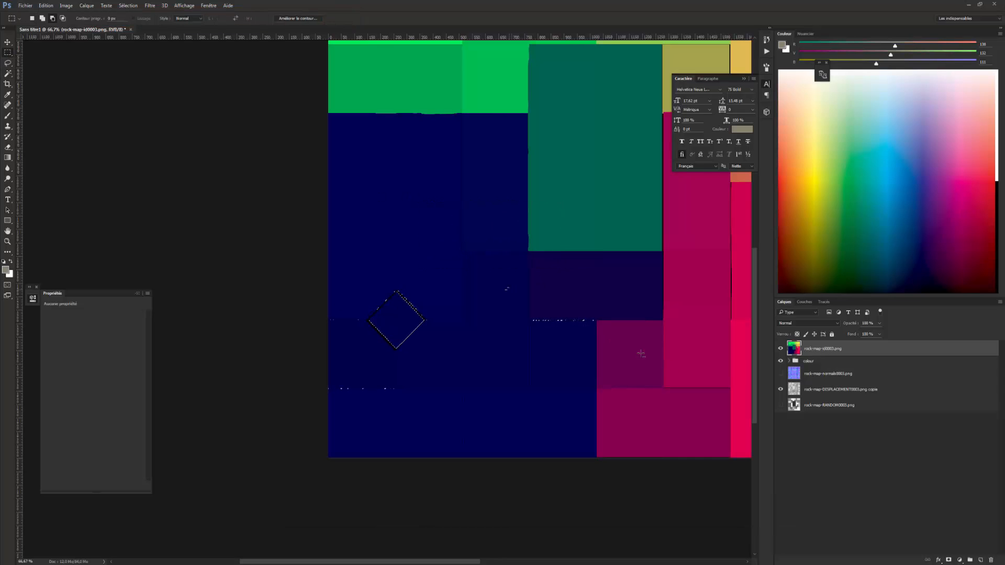
drag(329, 316, 364, 345)
drag(552, 335, 400, 445)
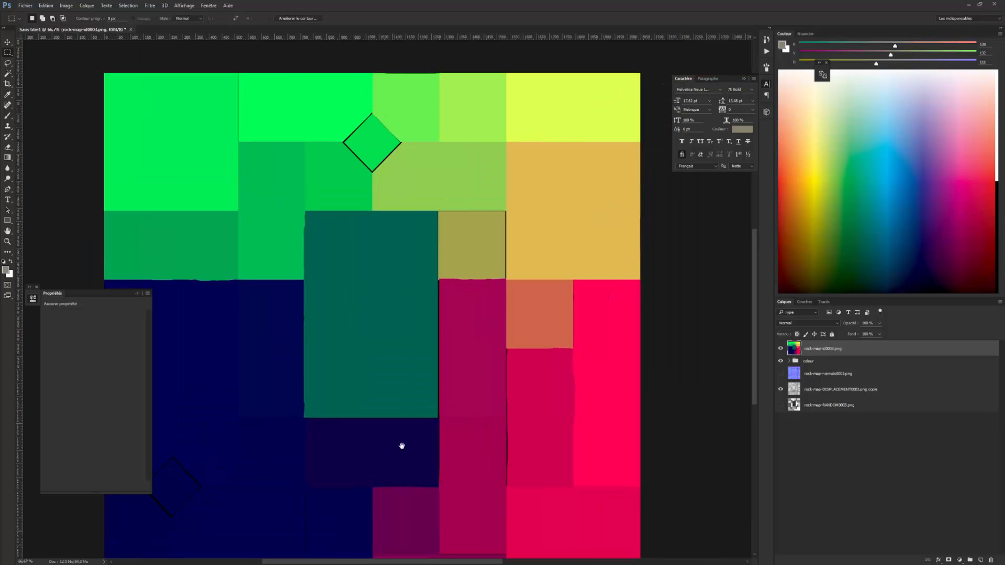
Step: In the colour group, add a second Teinte/Saturation layer masked to the selected diamonds above Teinte/Saturation 1 and clip it
click(788, 361)
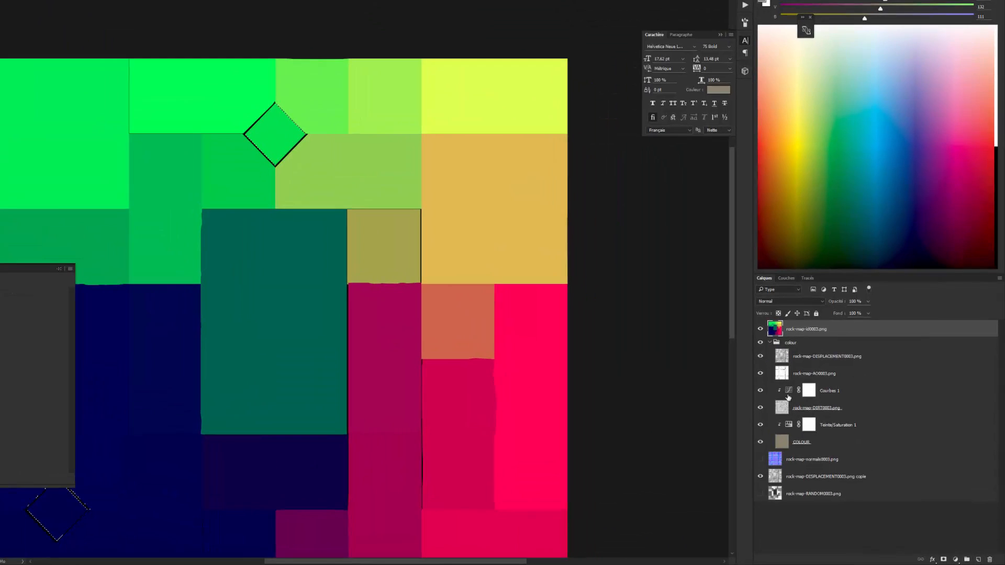
click(843, 404)
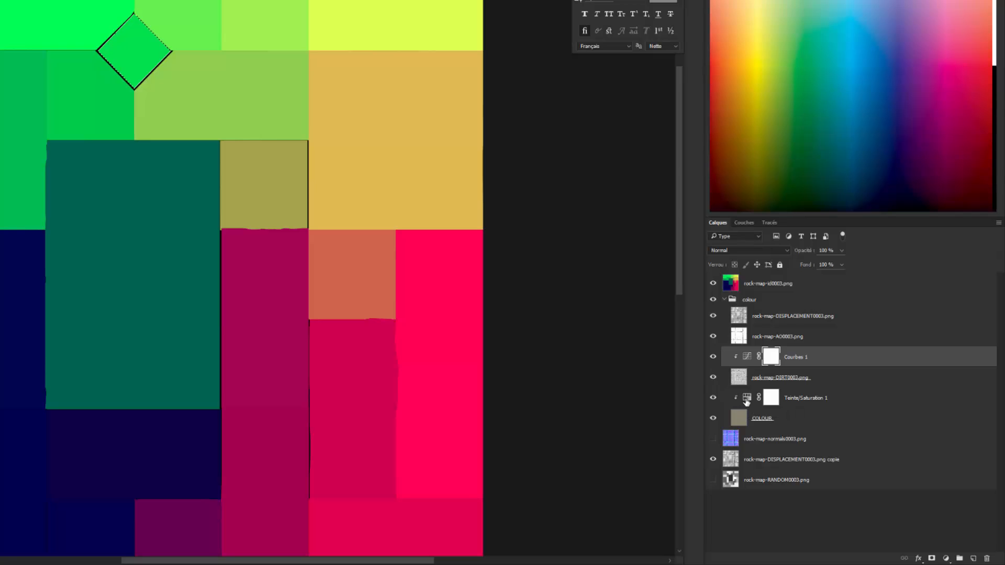
click(745, 401)
click(947, 559)
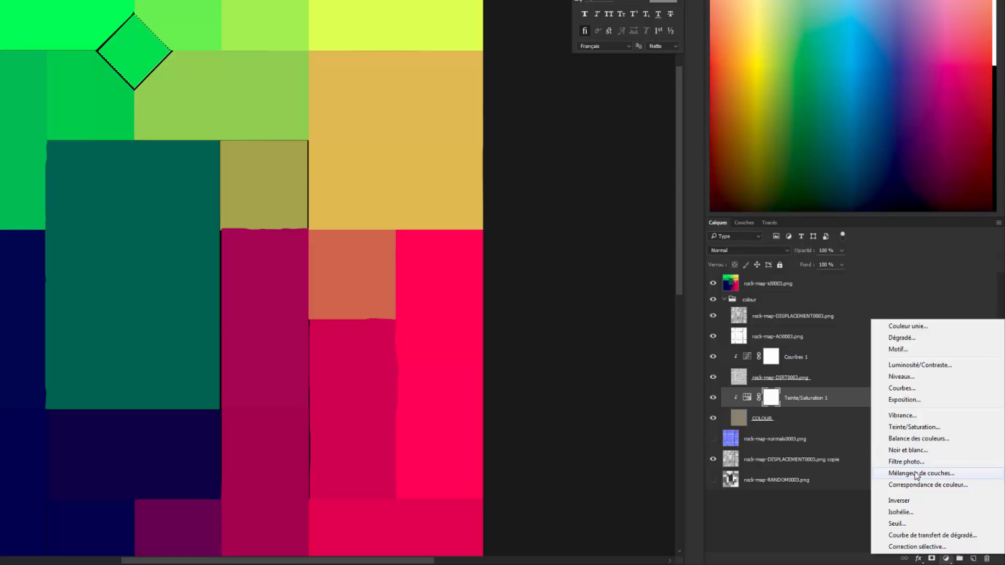
click(913, 427)
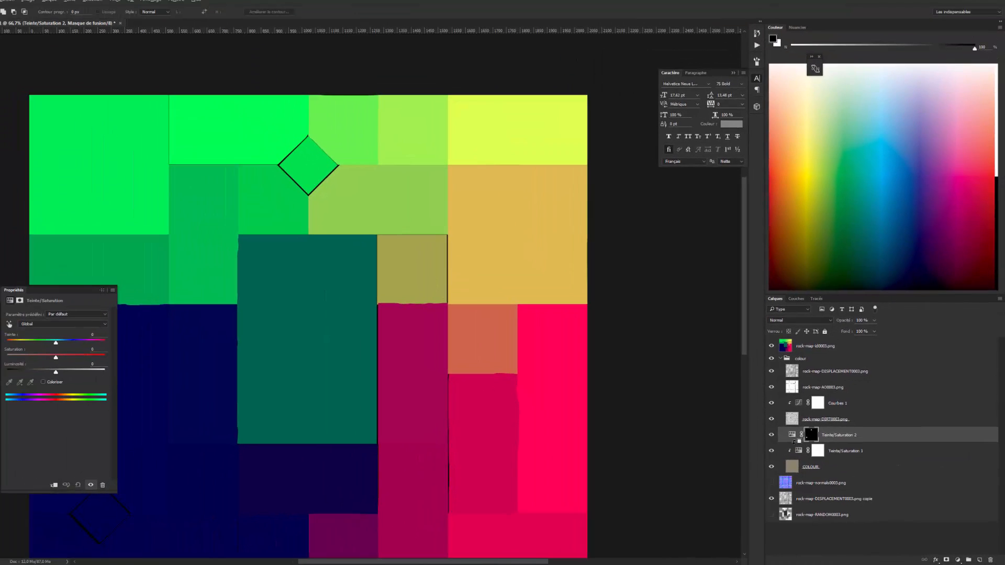
alt+click(794, 442)
click(798, 436)
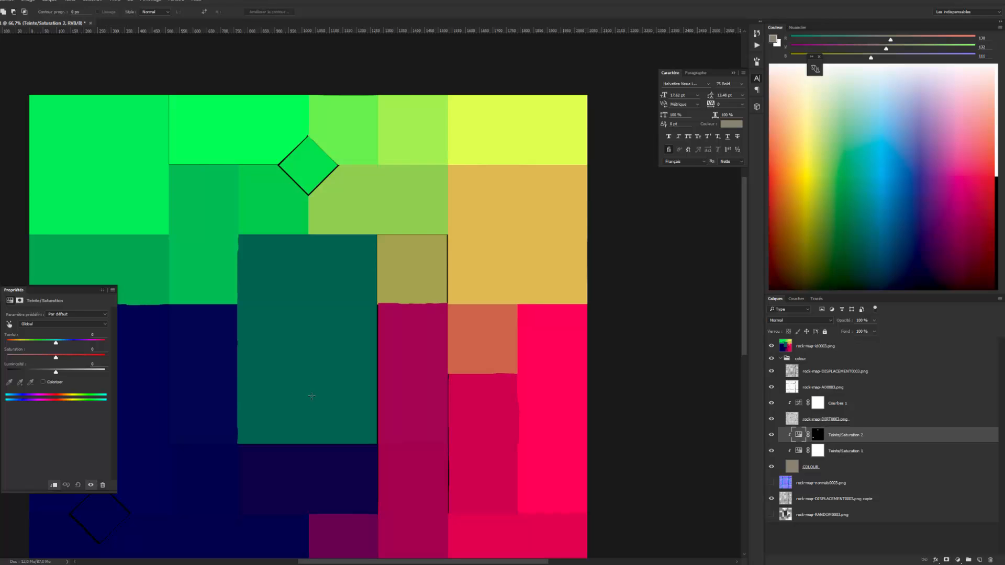
Step: Hide the ID map and colorize the diamonds through Teinte/Saturation 2 with hue 249, saturation 16 and luminosity -24
click(44, 382)
click(771, 346)
drag(202, 348, 348, 288)
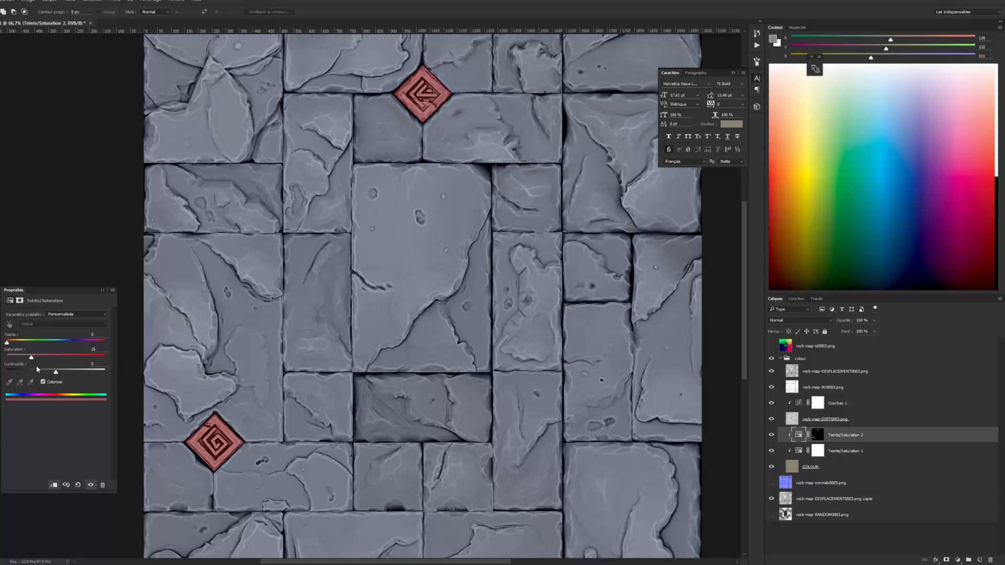
click(18, 360)
drag(13, 344, 77, 344)
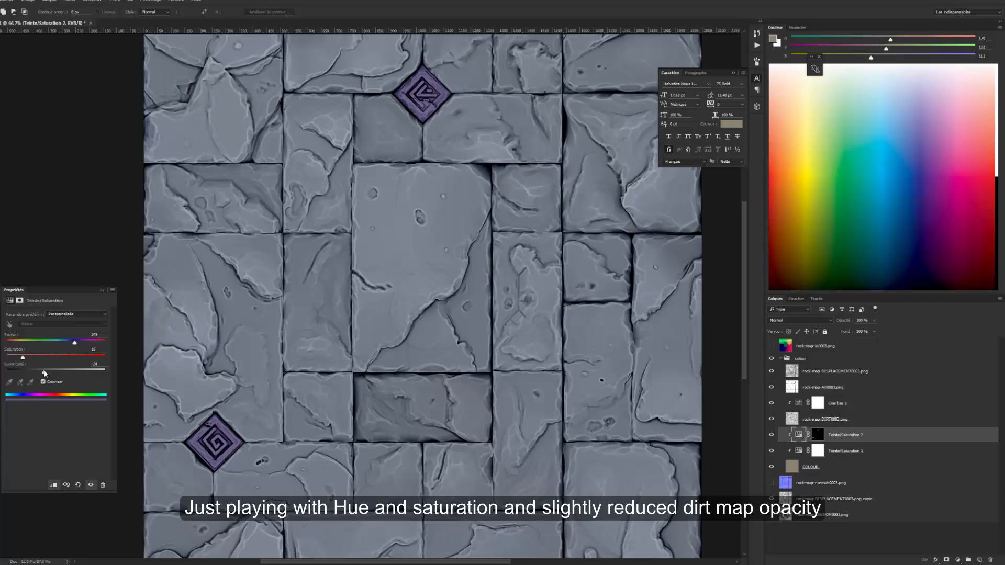
click(818, 451)
click(785, 425)
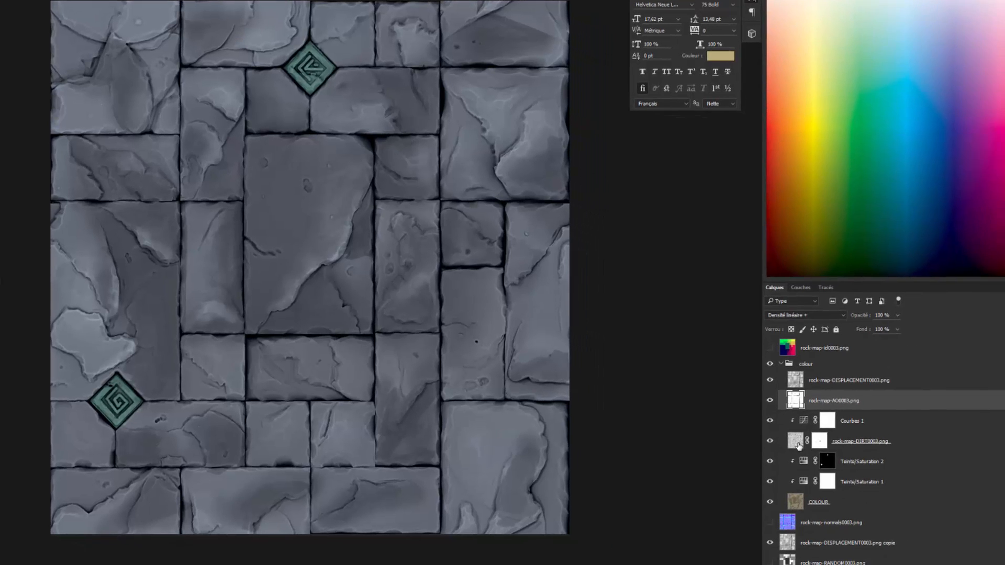
Step: Group the Teinte/Saturation 2, Teinte/Saturation 1 and COLOUR layers together and name the group painting
click(829, 455)
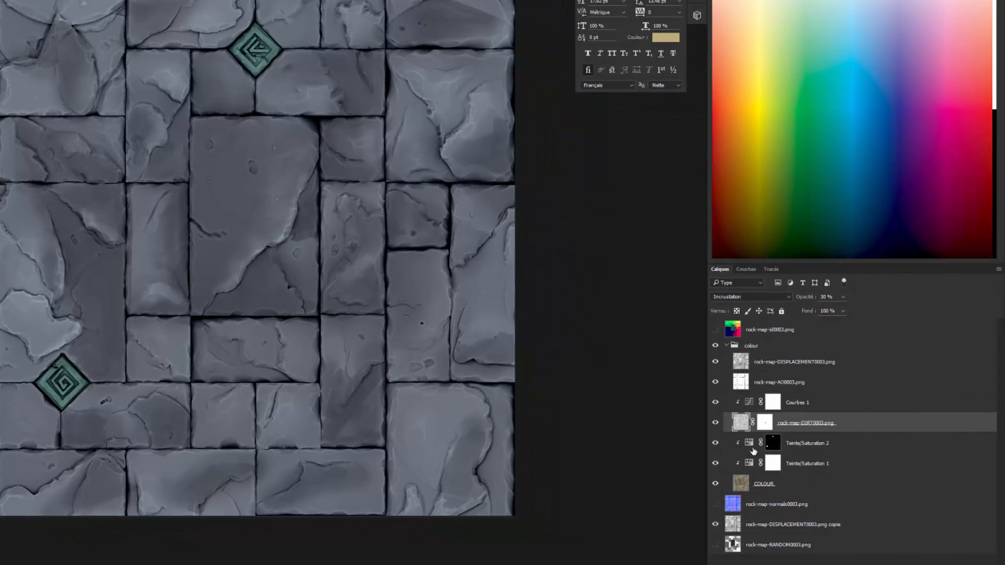
click(750, 443)
shift+click(745, 485)
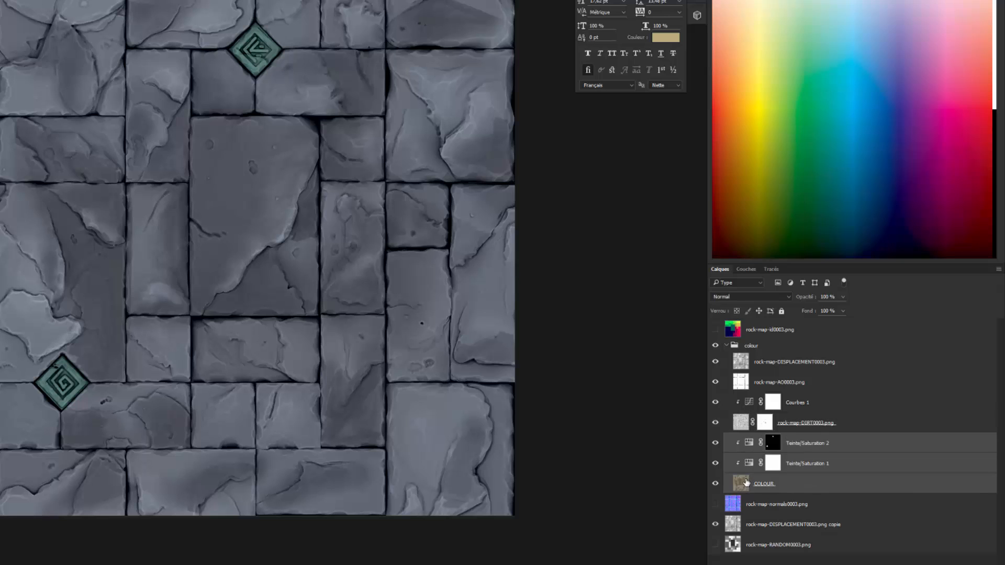
key(ctrl+g)
double_click(761, 442)
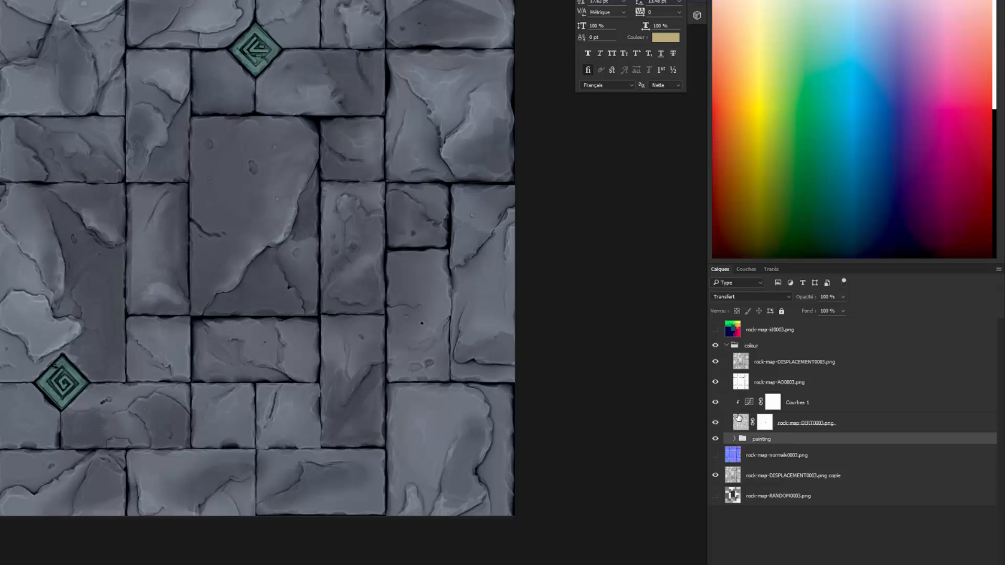
Step: Hide the DISPLACEMENT, AO, Courbes 1 and DIRT layers above the painting group and select the COLOUR layer inside it
click(716, 381)
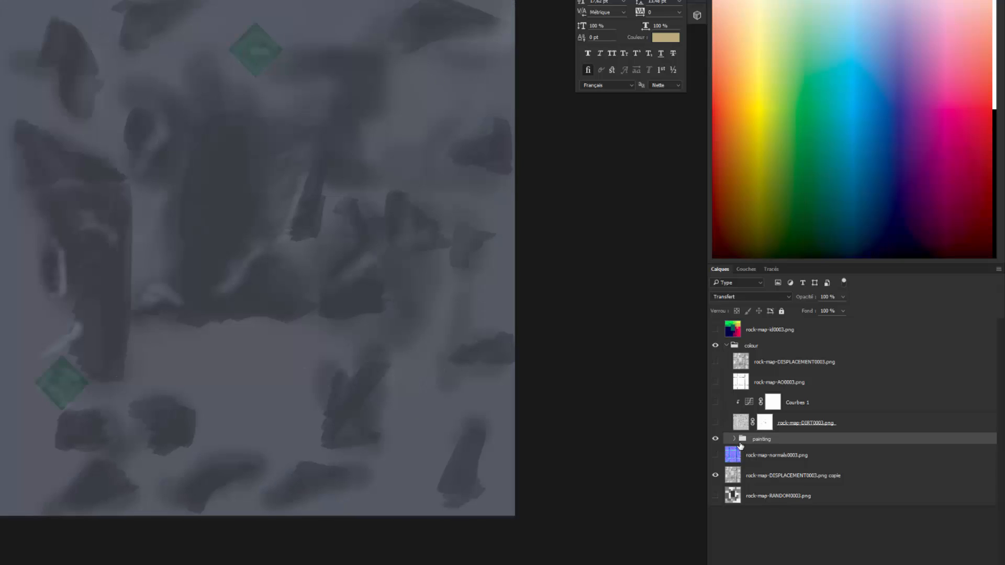
click(735, 439)
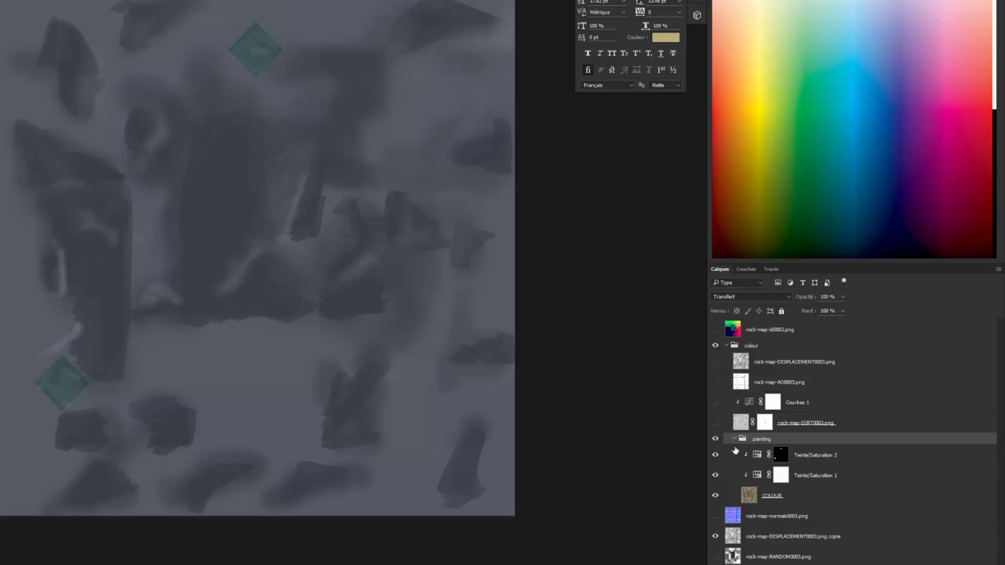
click(756, 498)
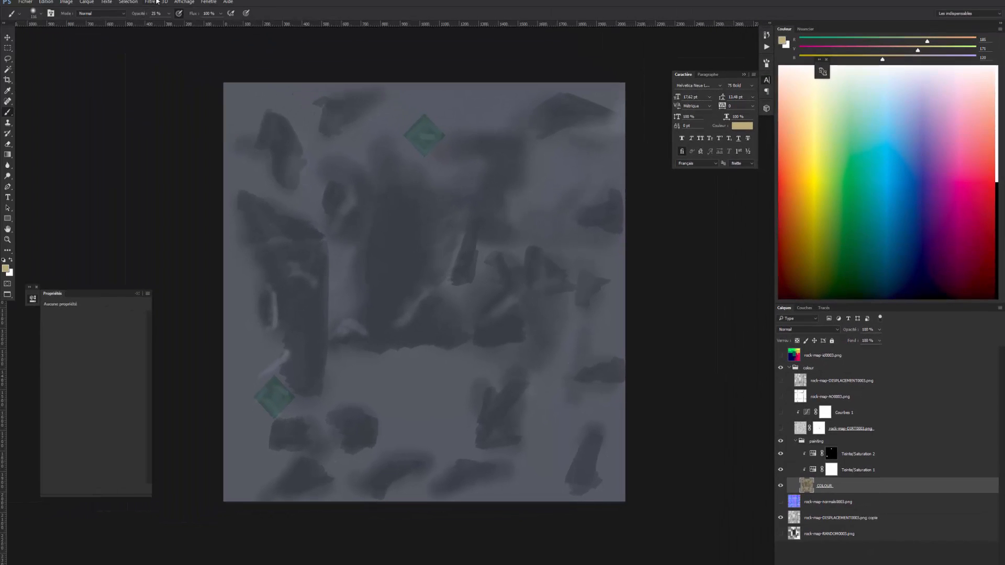
Step: Offset the COLOUR layer with the Translation filter by 1024 pixels horizontally and vertically, with the edges wrapped around
click(157, 2)
mouse_move(179, 165)
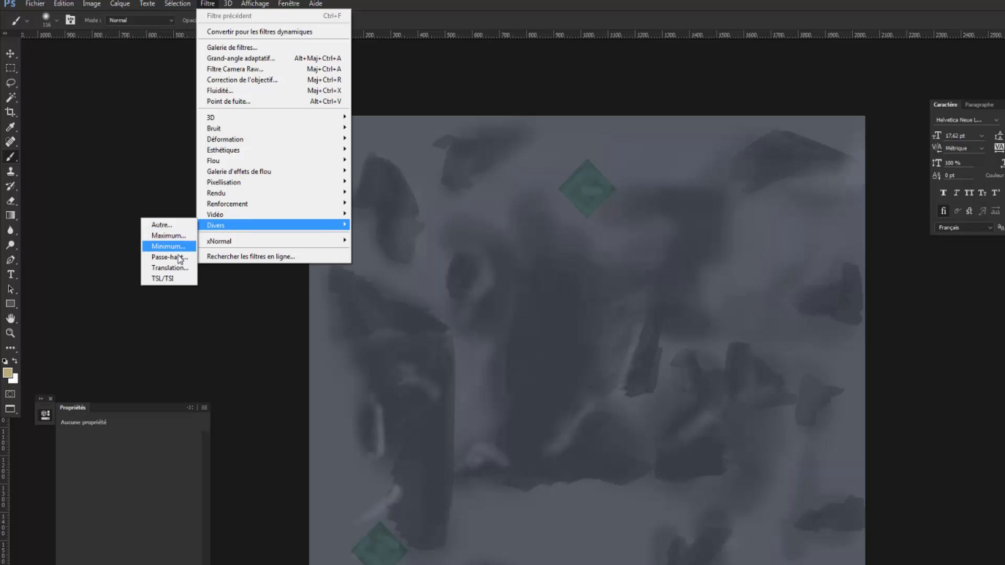
click(168, 268)
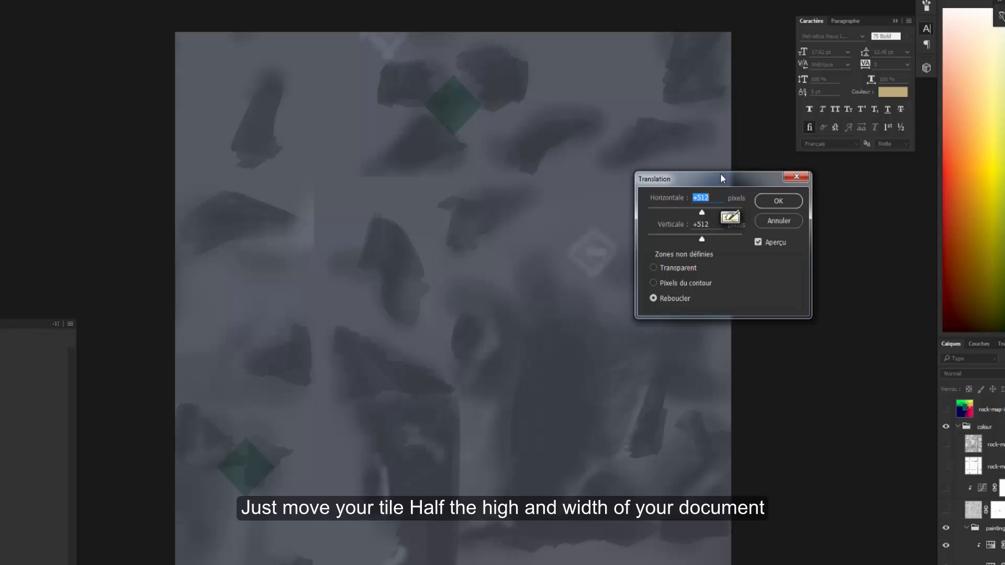
text(1024)
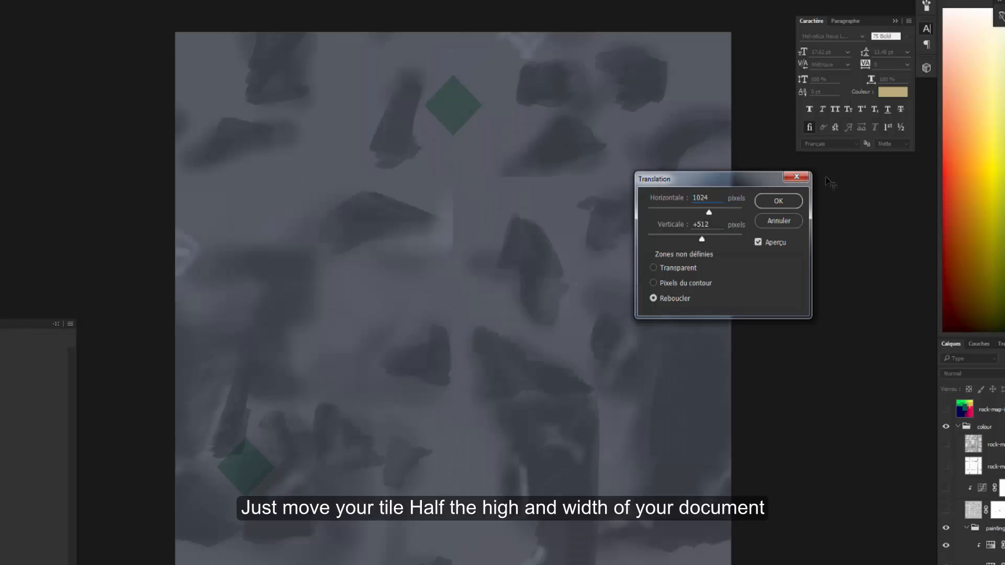
double_click(715, 226)
text(1024)
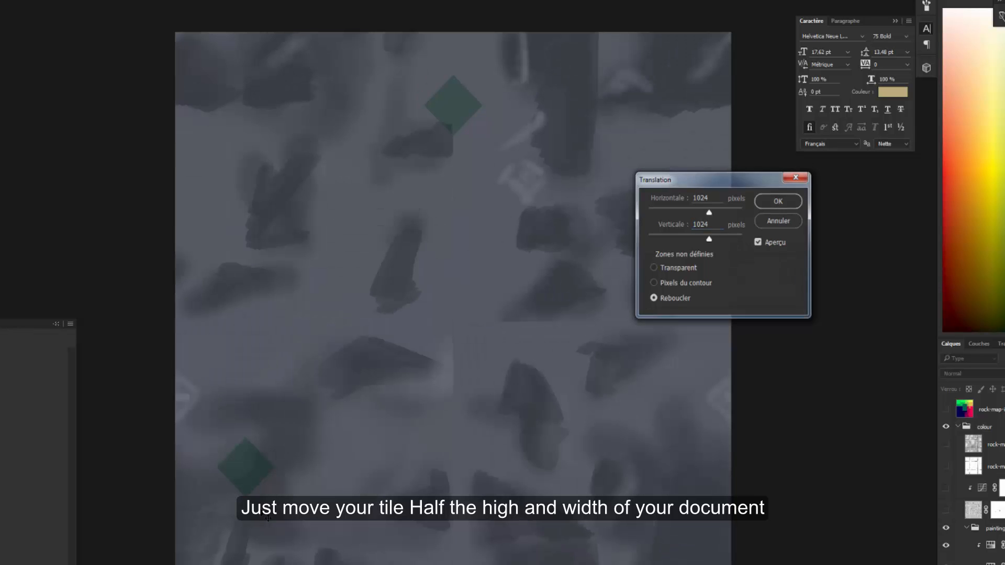
key(Return)
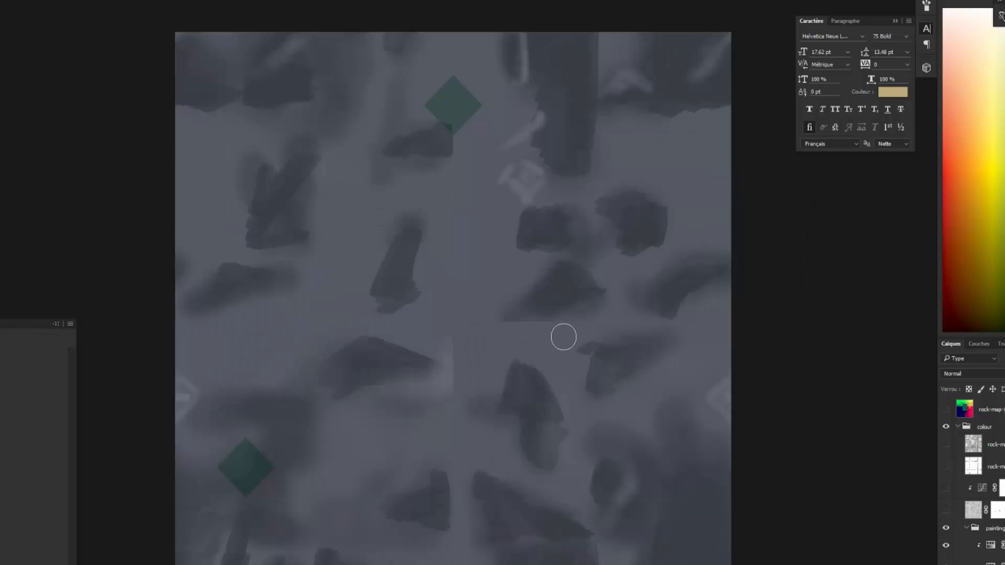
Step: Smudge away the hard seams running through the middle of the offset COLOUR layer with the Doigt tool
scroll(563, 337, up, 2)
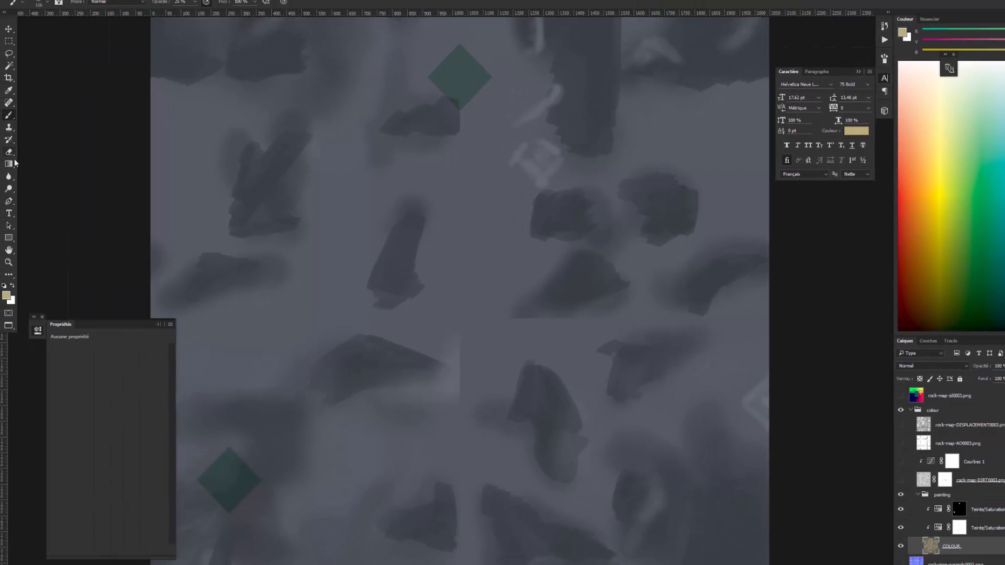
click(10, 155)
click(11, 176)
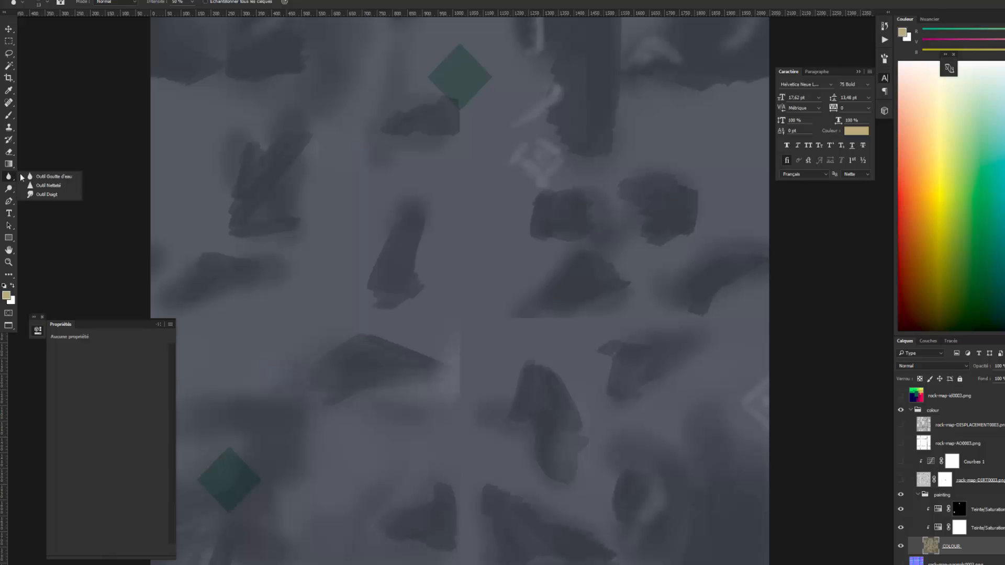
click(46, 194)
mouse_move(517, 350)
mouse_down()
mouse_move(529, 314)
mouse_move(520, 320)
mouse_move(596, 325)
mouse_move(596, 314)
mouse_move(586, 318)
mouse_move(606, 324)
mouse_up()
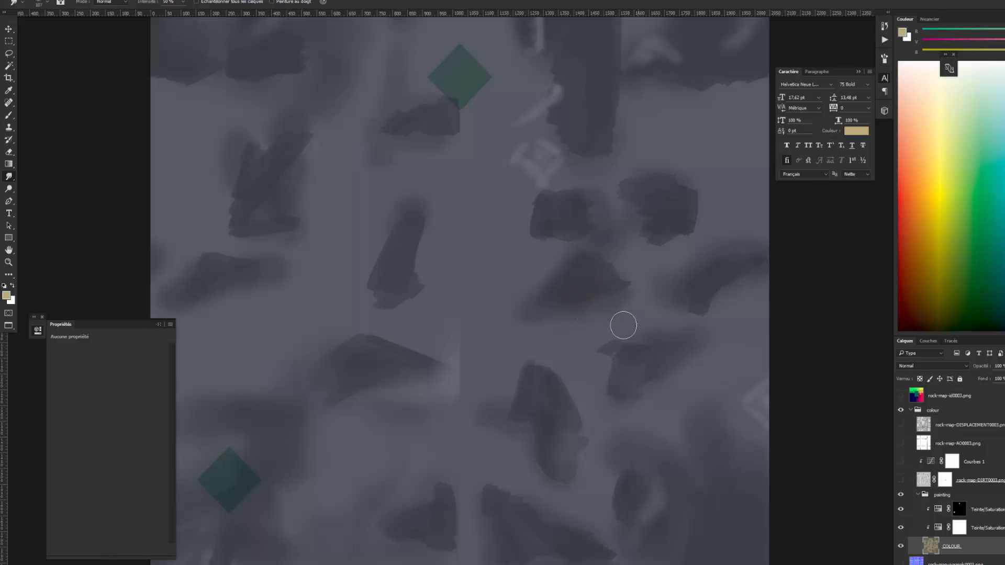
scroll(471, 345, down, 4)
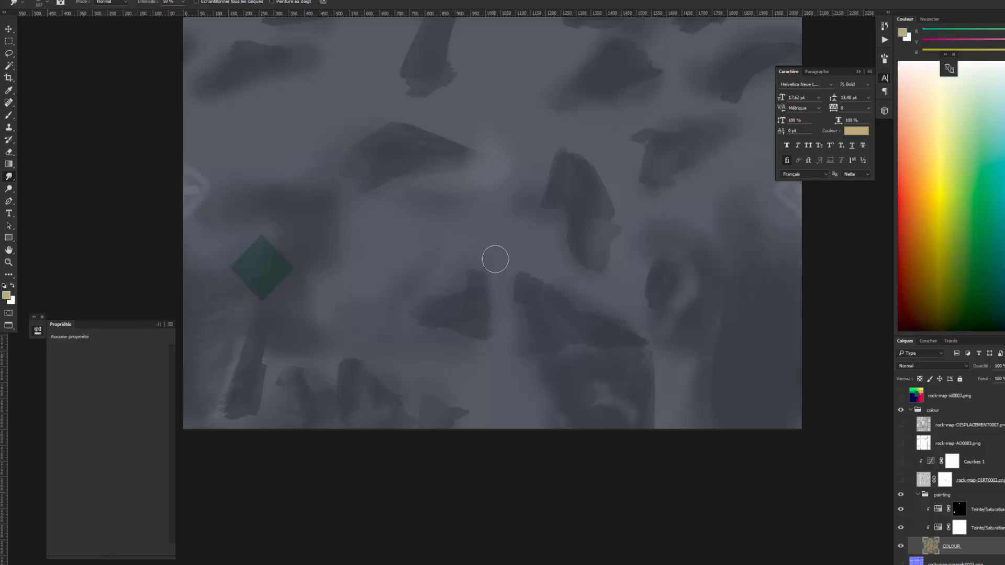
scroll(495, 259, up, 5)
drag(529, 220, 512, 219)
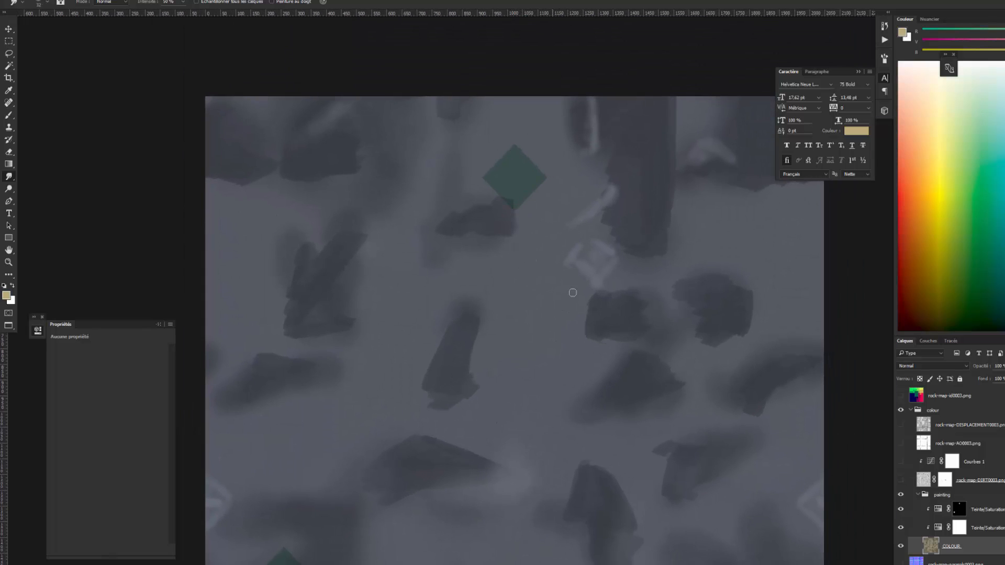
Step: Repeat the Translation filter on COLOUR and show the DISPLACEMENT, AO, Courbes 1 and DIRT layers again
click(168, 5)
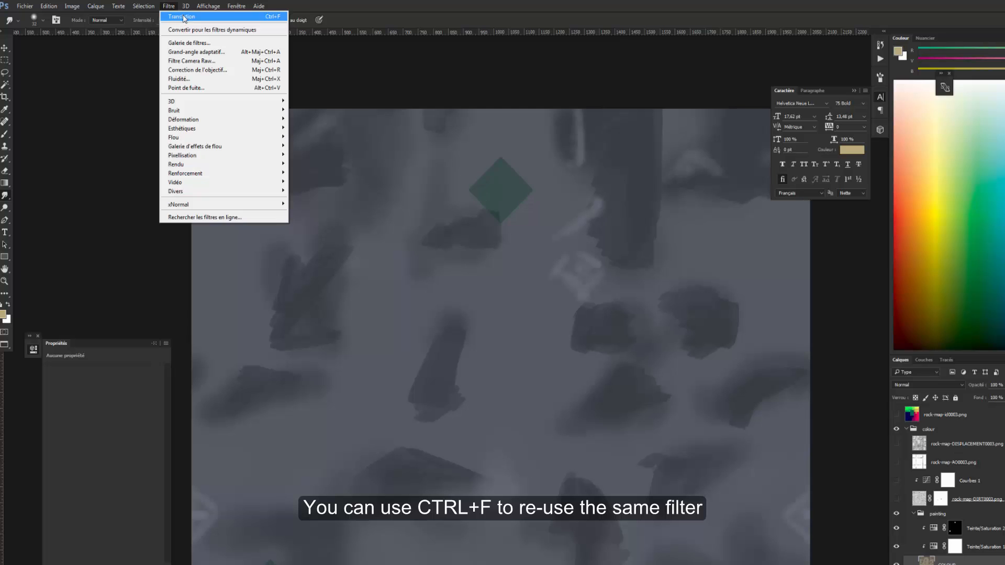
click(182, 17)
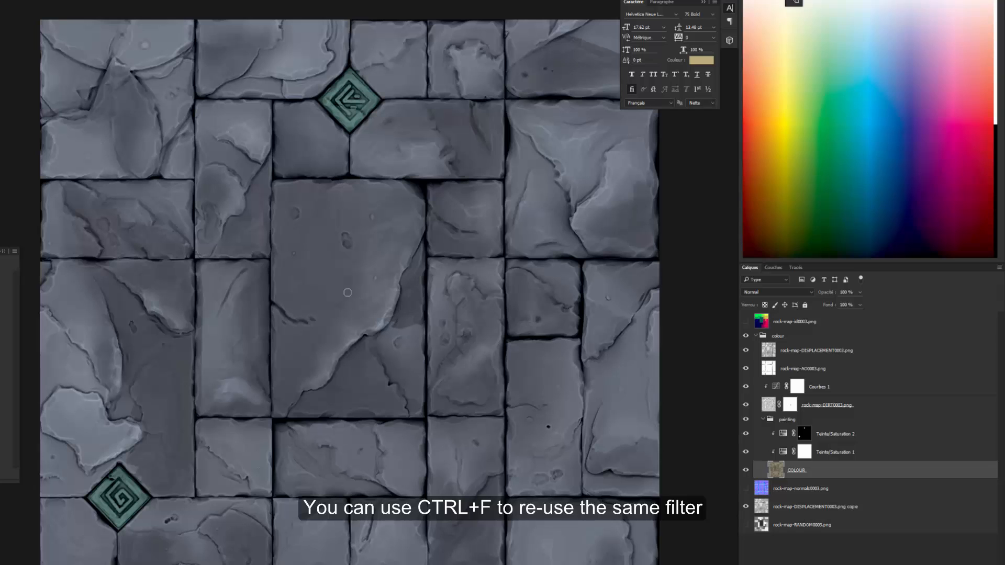
drag(348, 293, 426, 219)
key(ctrl+minus)
mouse_move(500, 234)
mouse_down()
mouse_move(451, 222)
mouse_move(461, 226)
mouse_up()
drag(448, 348, 415, 324)
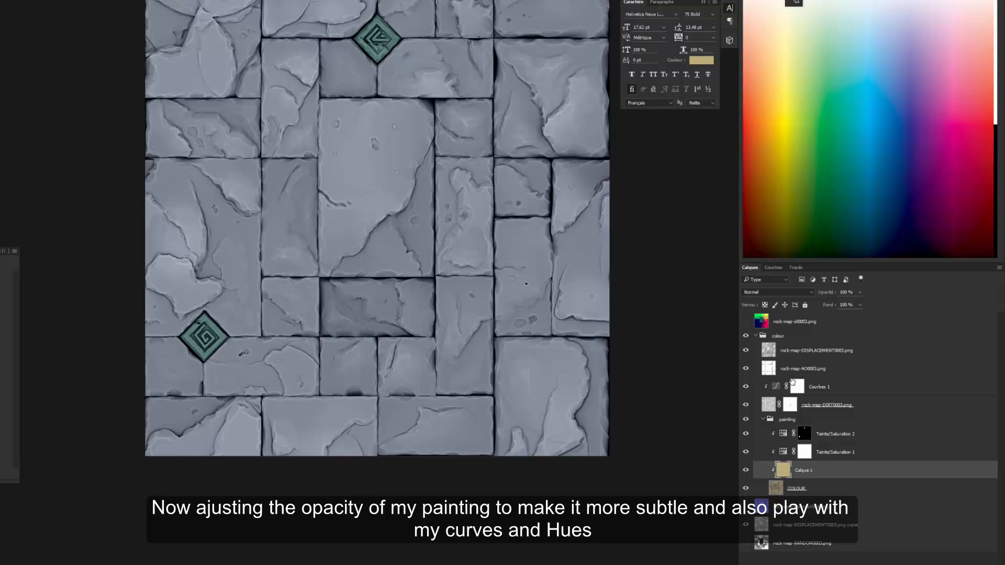
Step: Move the COLOUR layer above the beige Calque 1 in the painting group and clip it to that layer
click(763, 487)
drag(775, 491, 781, 463)
alt+click(783, 478)
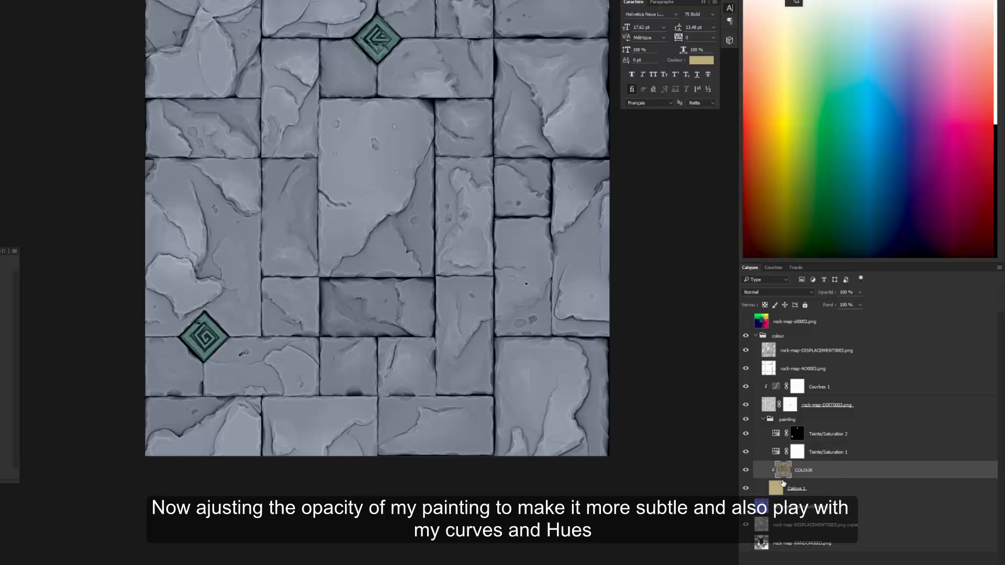
Step: Blend COLOUR in Incrustation mode at 52% opacity and darken the stones through Teinte/Saturation 1
click(766, 293)
click(757, 383)
drag(858, 294, 838, 306)
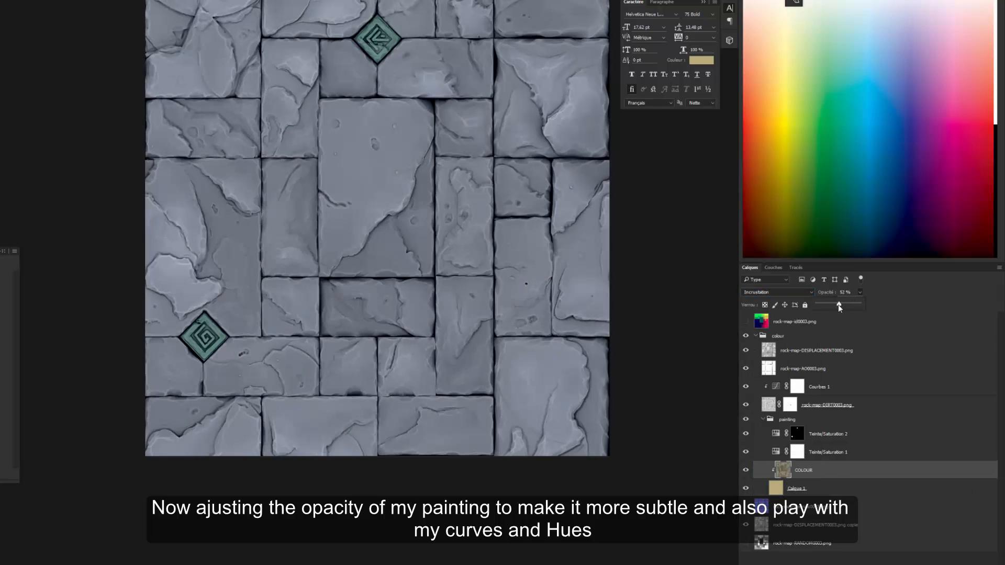
click(797, 452)
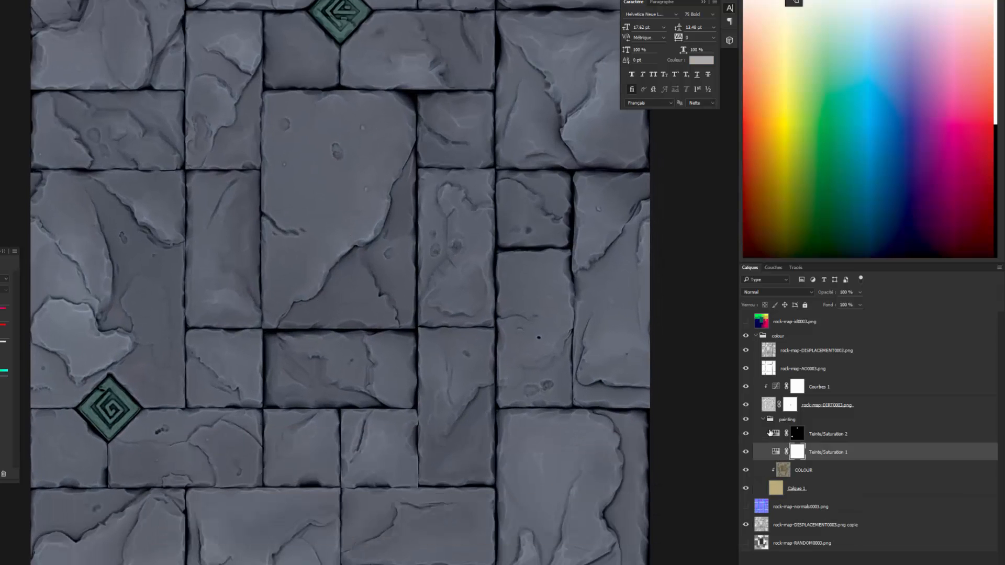
Step: Collapse the painting group, then move the rock-map-RANDOM0003.png layer above the colour group and show it
click(762, 419)
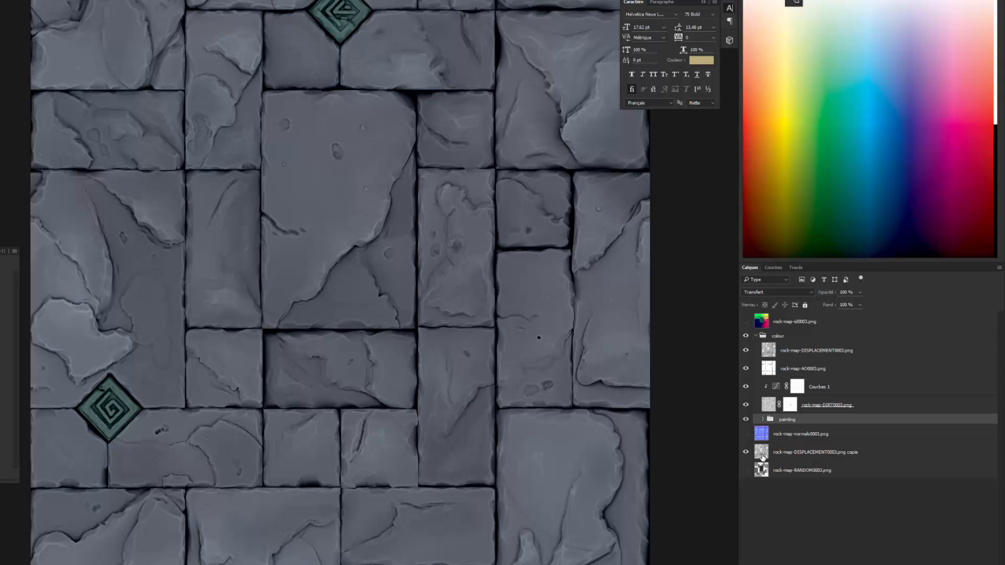
drag(765, 474, 765, 340)
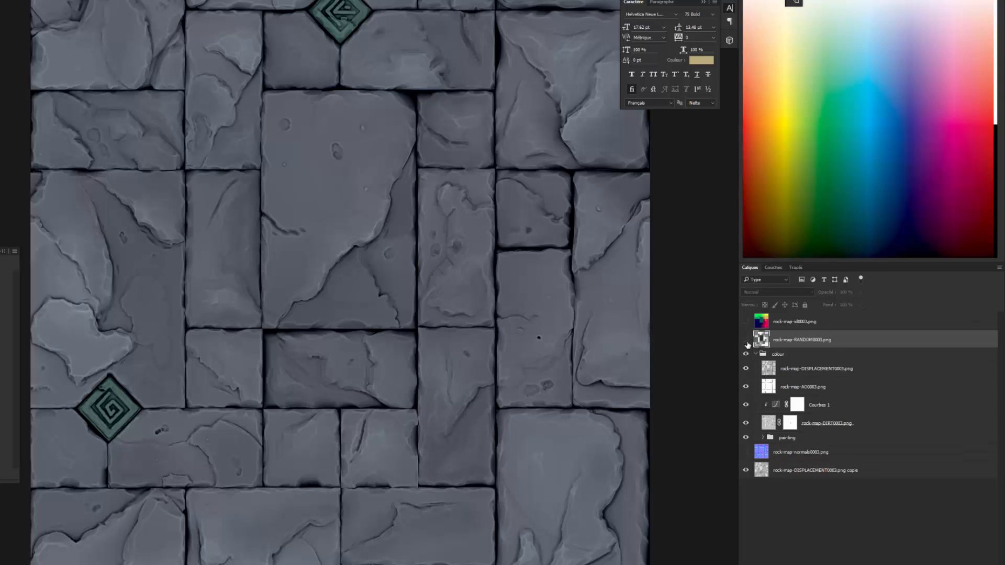
click(746, 342)
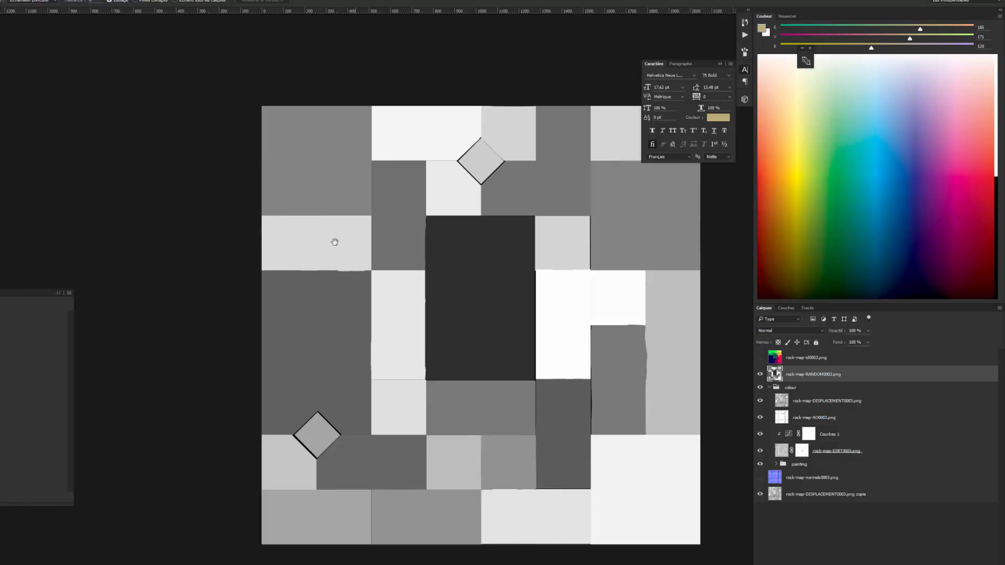
drag(332, 238, 284, 227)
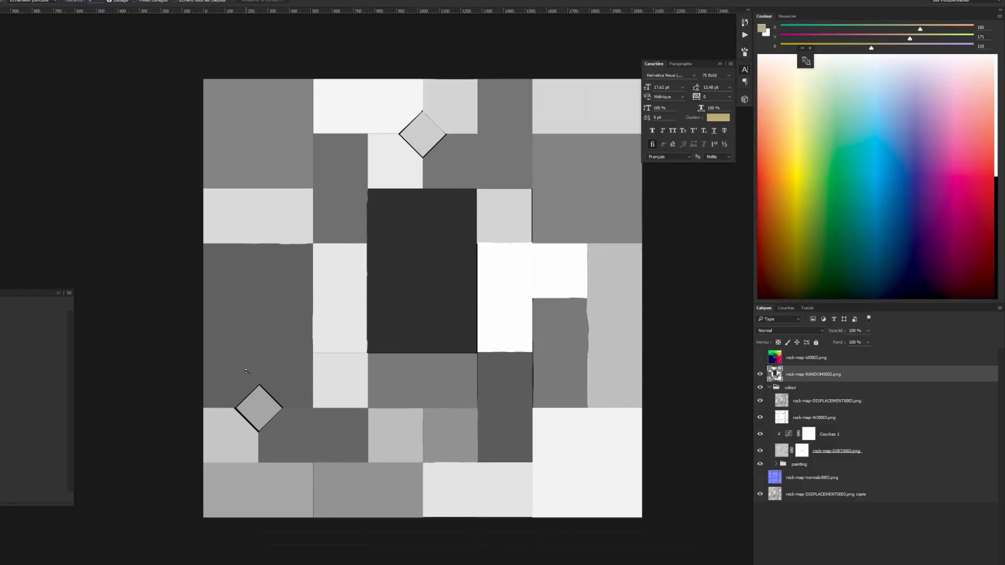
key(alt+Tab)
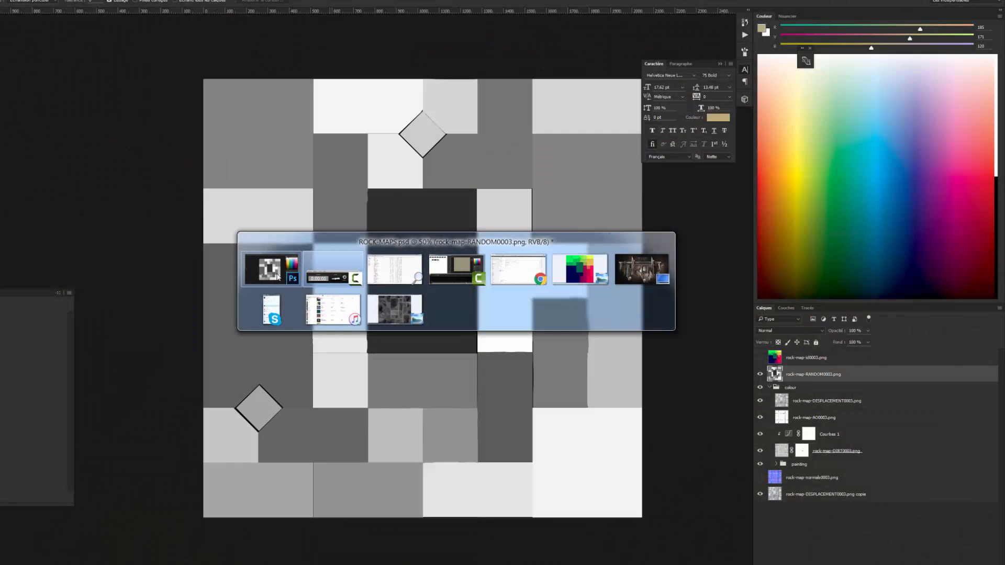
click(274, 264)
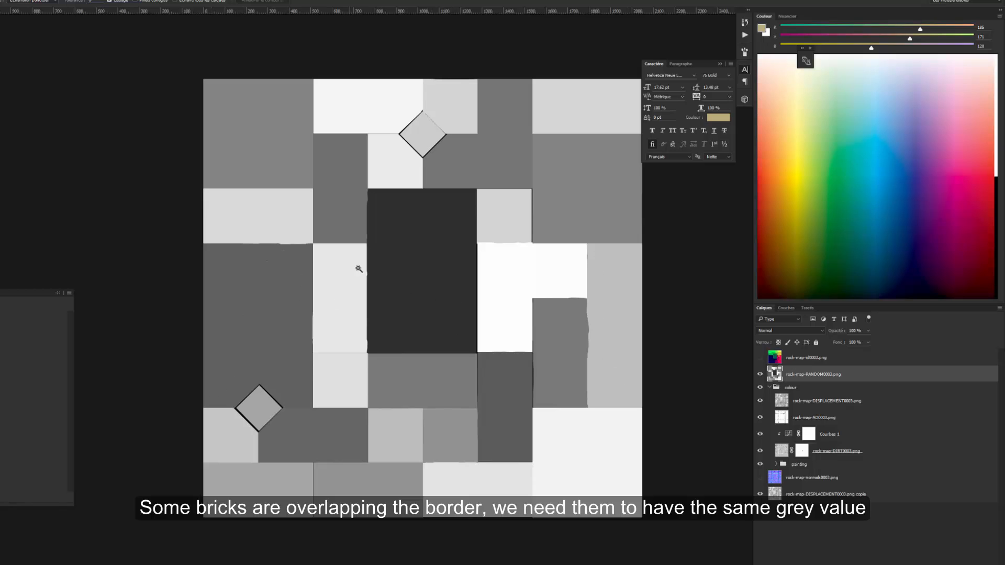
Step: Select the matching upper-left and lower-left border bricks on the RANDOM map, removing stray selected areas with the rectangular marquee
key(ctrl+plus)
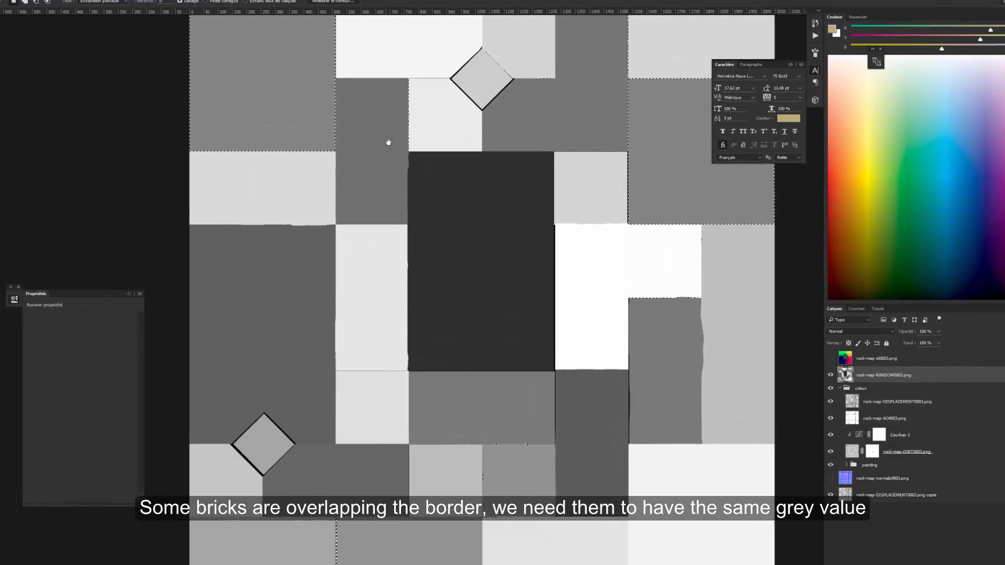
drag(318, 137, 277, 211)
drag(369, 212, 403, 111)
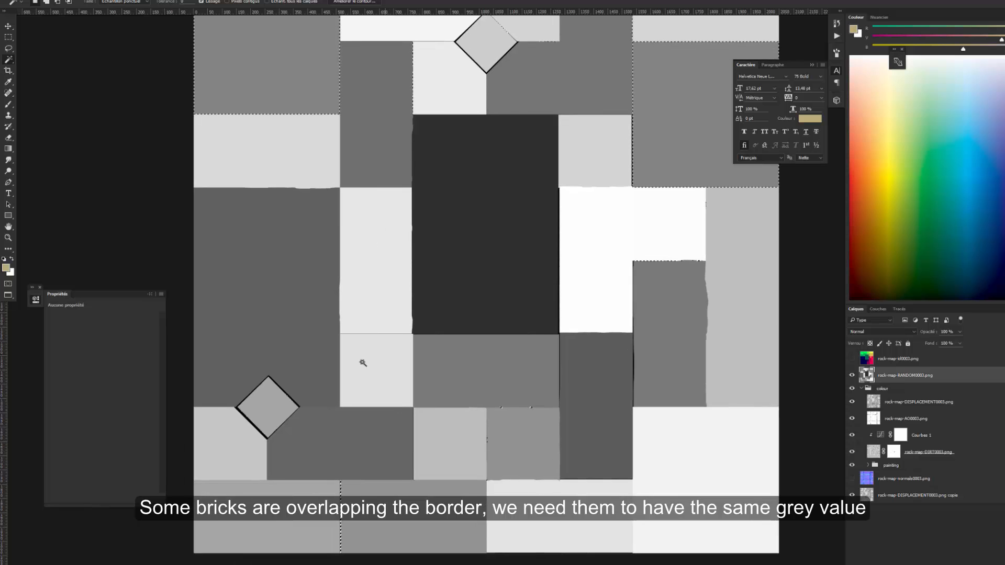
key(m)
drag(366, 126, 256, 263)
drag(278, 103, 492, 327)
drag(445, 392, 482, 131)
drag(365, 242, 495, 366)
drag(404, 399, 564, 383)
drag(426, 334, 460, 423)
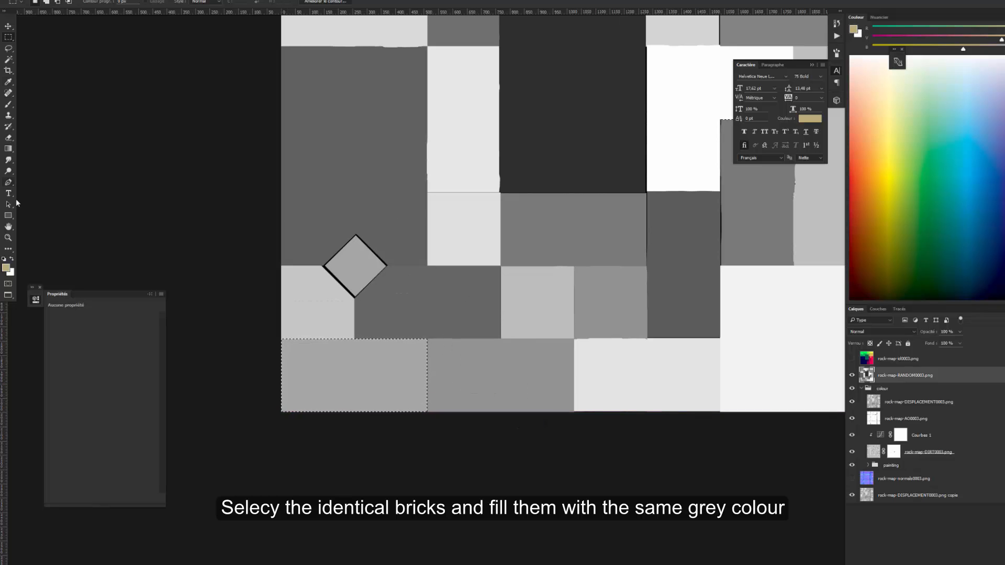
Step: Sample the upper-left brick's grey and fill the selected border bricks with it
drag(172, 105, 229, 281)
click(8, 83)
click(405, 125)
key(alt+BackSpace)
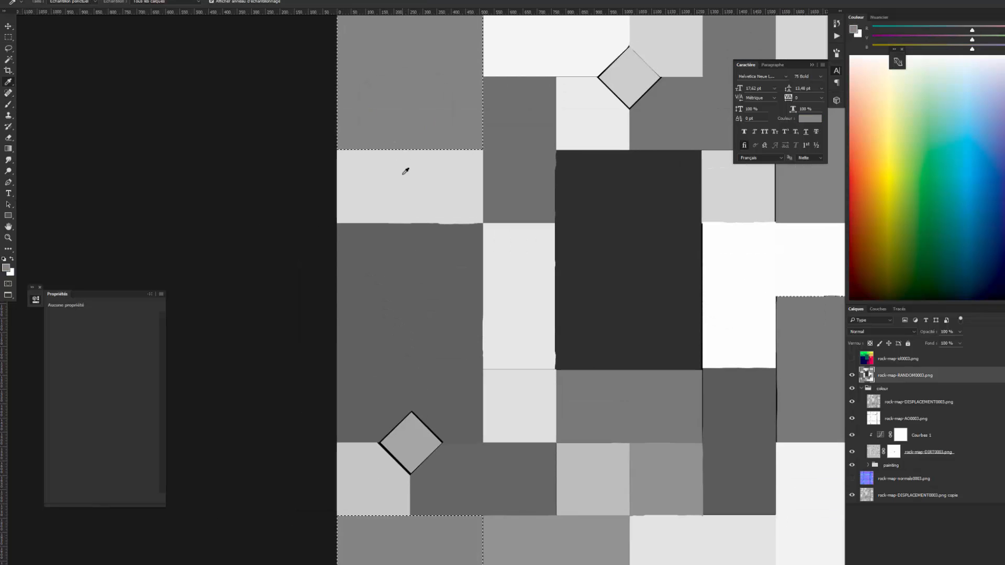
drag(456, 350, 404, 278)
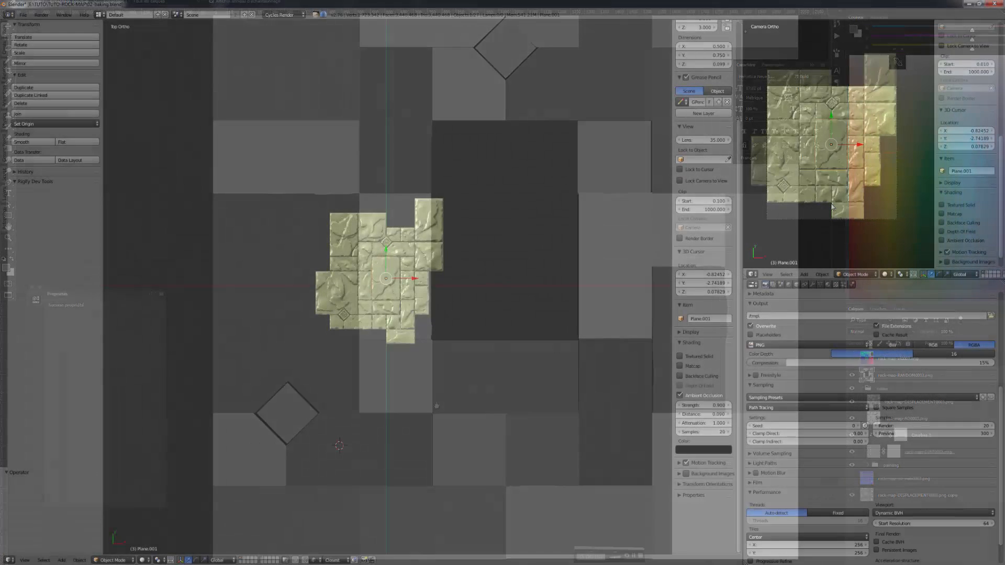
Step: Switch to Blender and maximize the camera view to examine which stones cross the tile border
key(ctrl+Up)
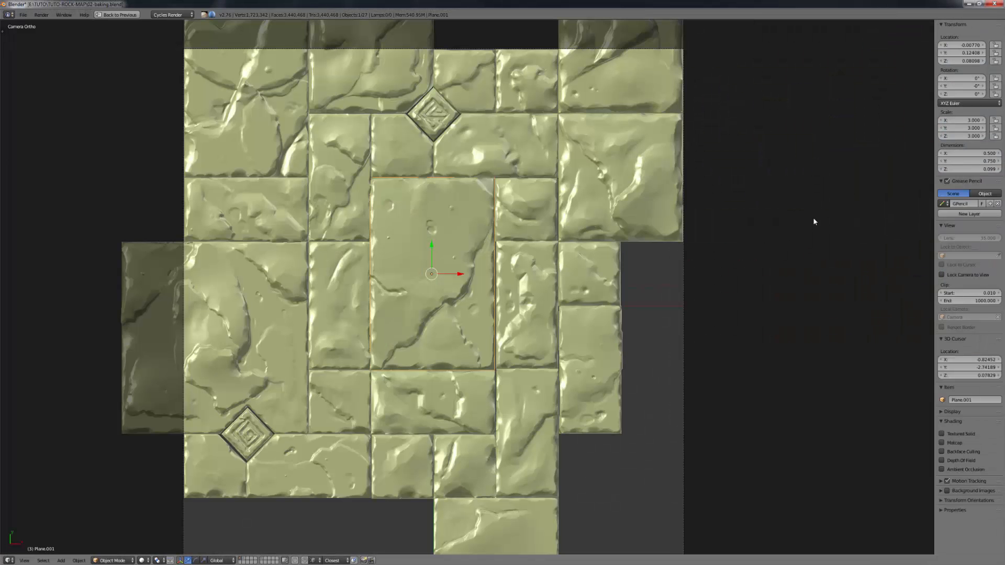
scroll(476, 247, down, 2)
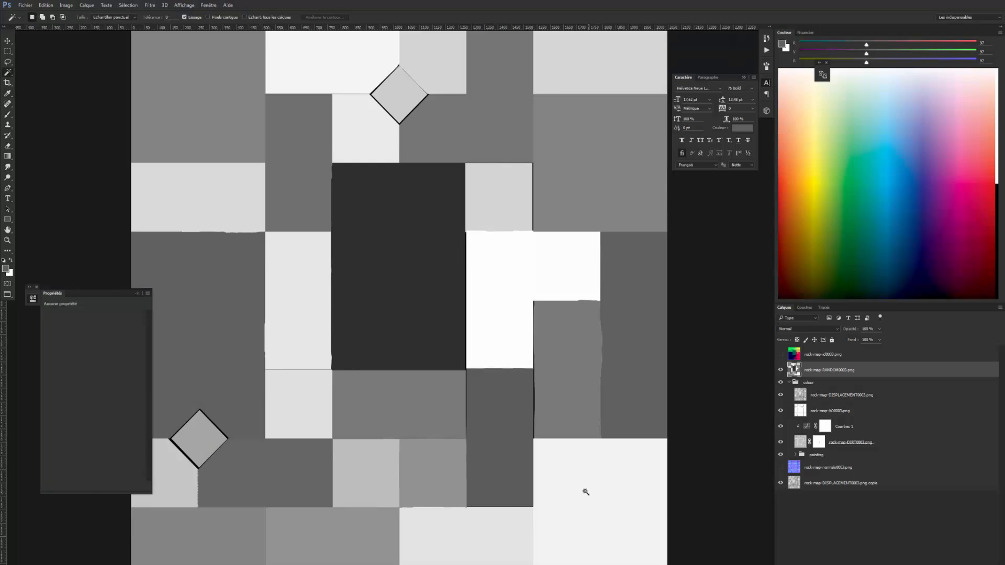
Step: Sample the lower-right brick's near-white grey and fill the matching upper-right border brick with it
scroll(585, 489, up, 3)
scroll(526, 269, down, 4)
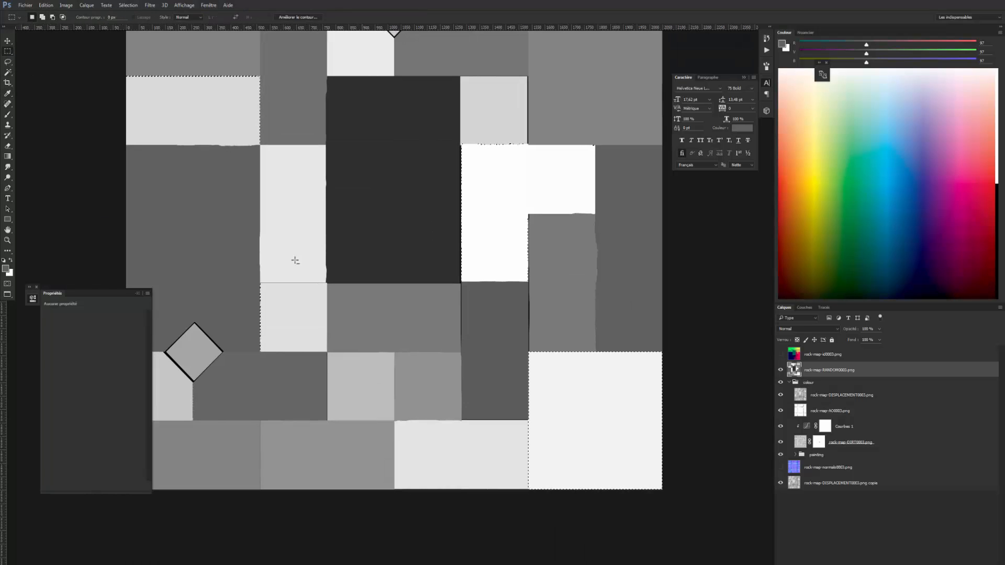
click(10, 97)
click(595, 421)
drag(356, 137, 382, 350)
drag(367, 554, 424, 538)
Step: Fill the bottom-edge brick left of centre with the near-white grey of its top-edge counterpart and clear the selection
click(7, 73)
click(366, 246)
click(7, 94)
click(7, 51)
key(alt+BackSpace)
drag(510, 140, 505, 229)
key(ctrl+d)
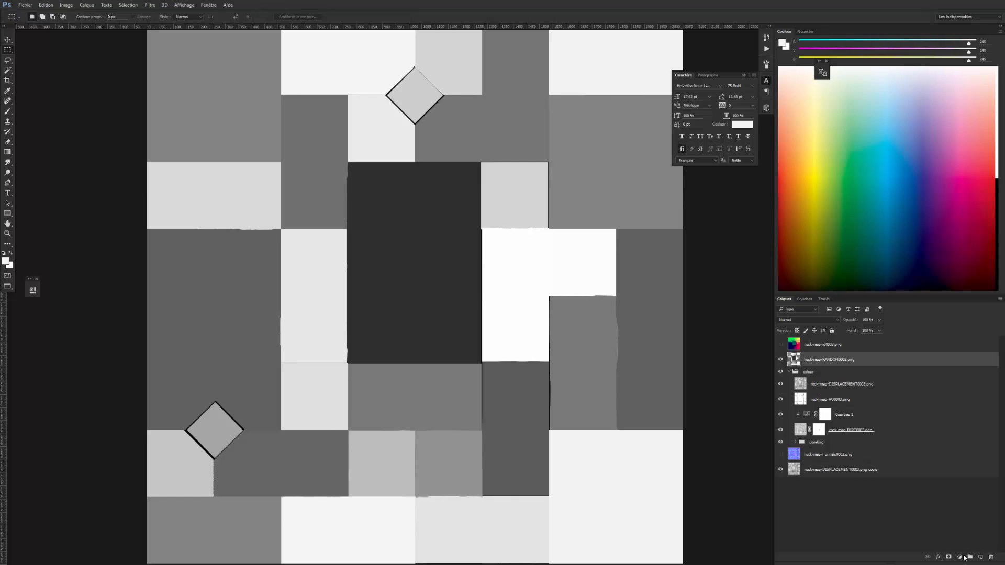
Step: Add a gradient map adjustment above the RANDOM map and apply the preset gradient "Rouge, vert" to it
click(959, 557)
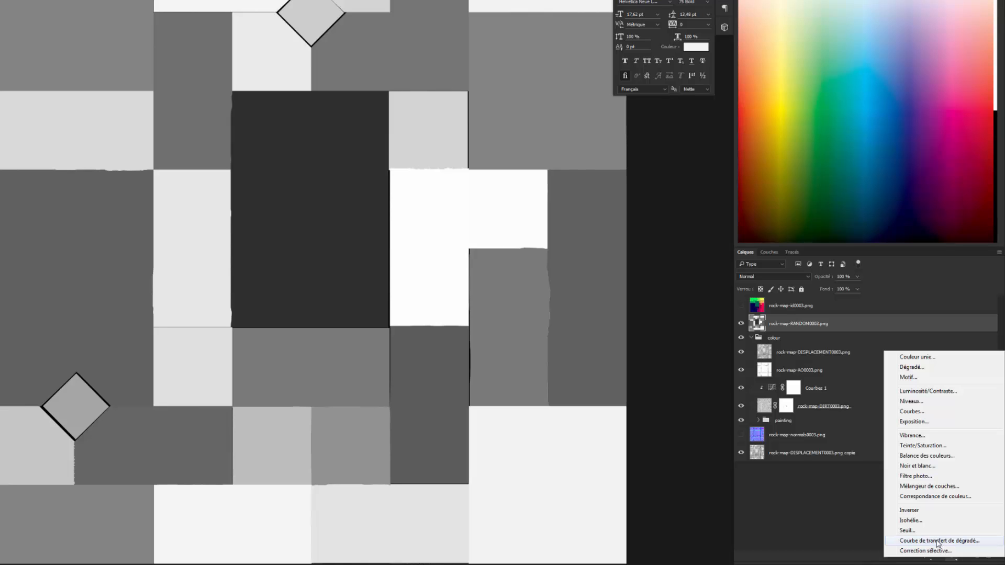
click(936, 541)
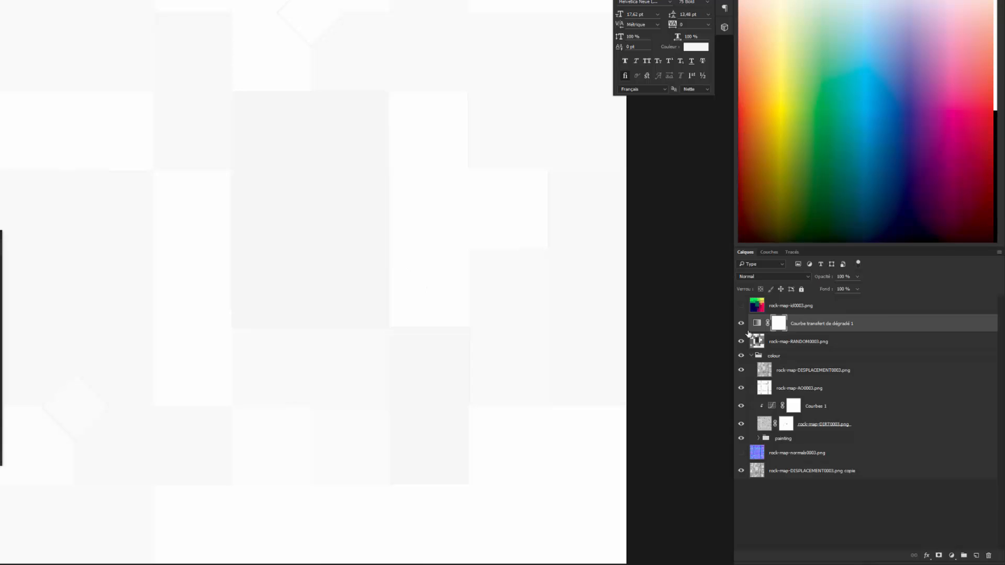
scroll(156, 87, up, 1)
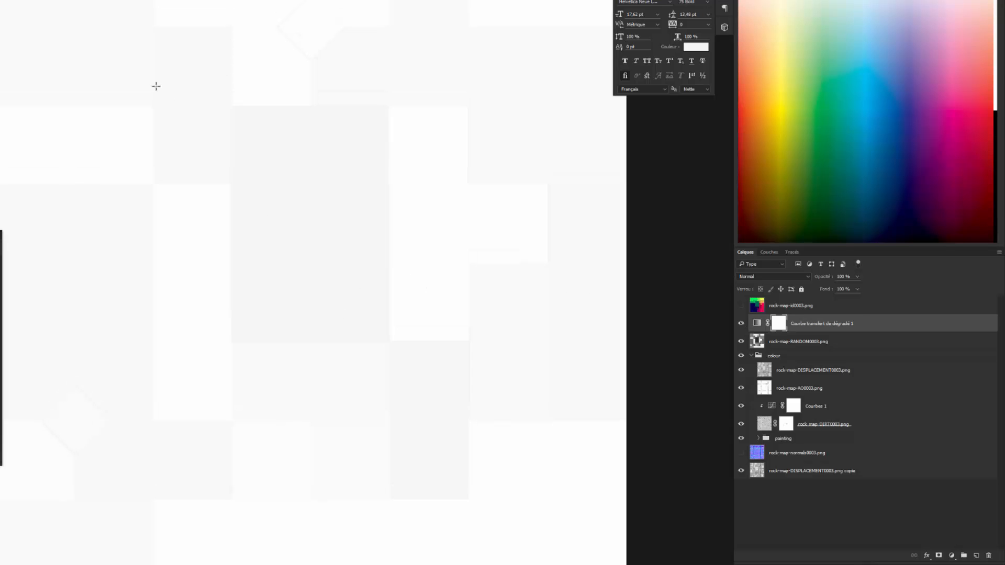
scroll(156, 86, down, 3)
click(756, 324)
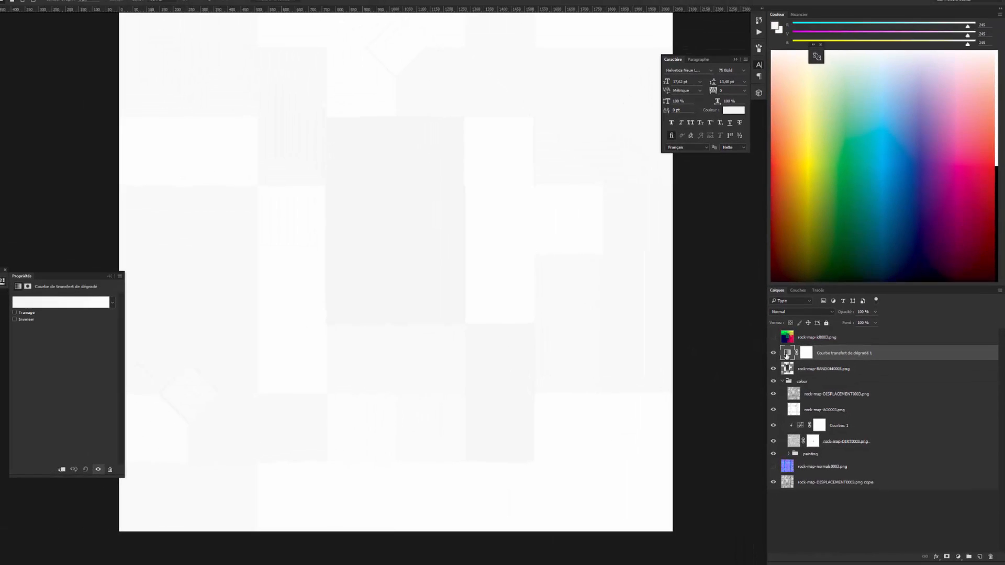
click(56, 304)
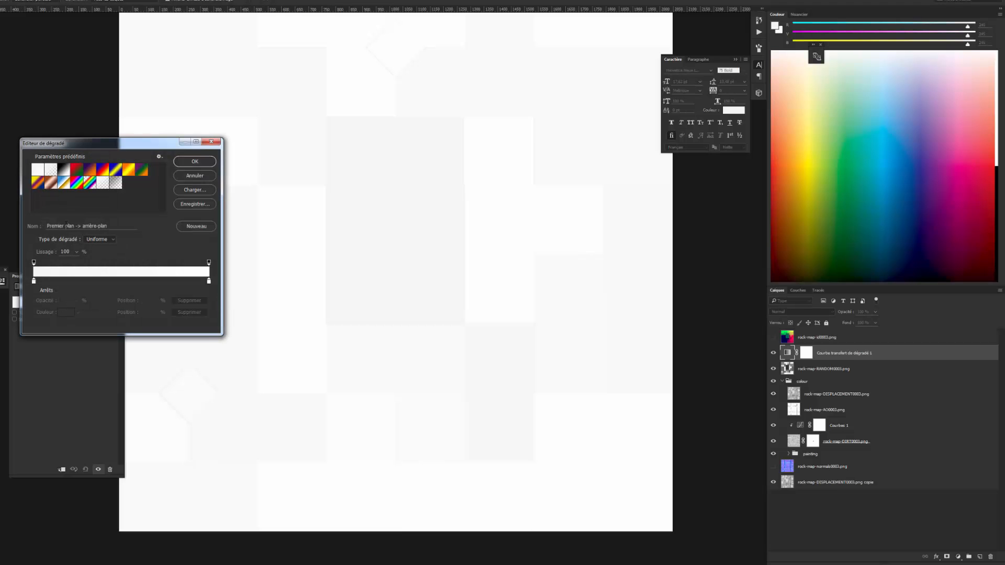
click(77, 174)
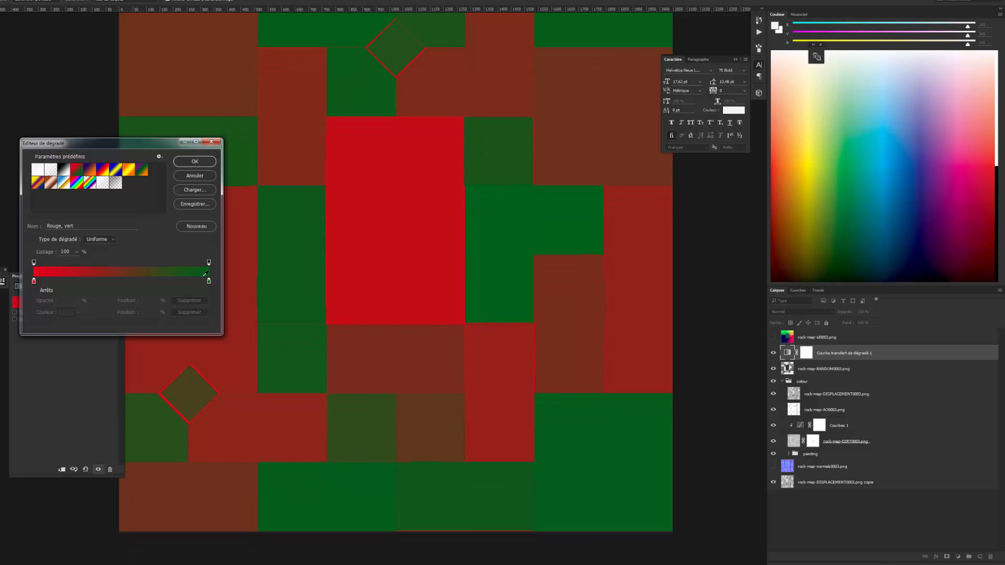
scroll(469, 284, up, 3)
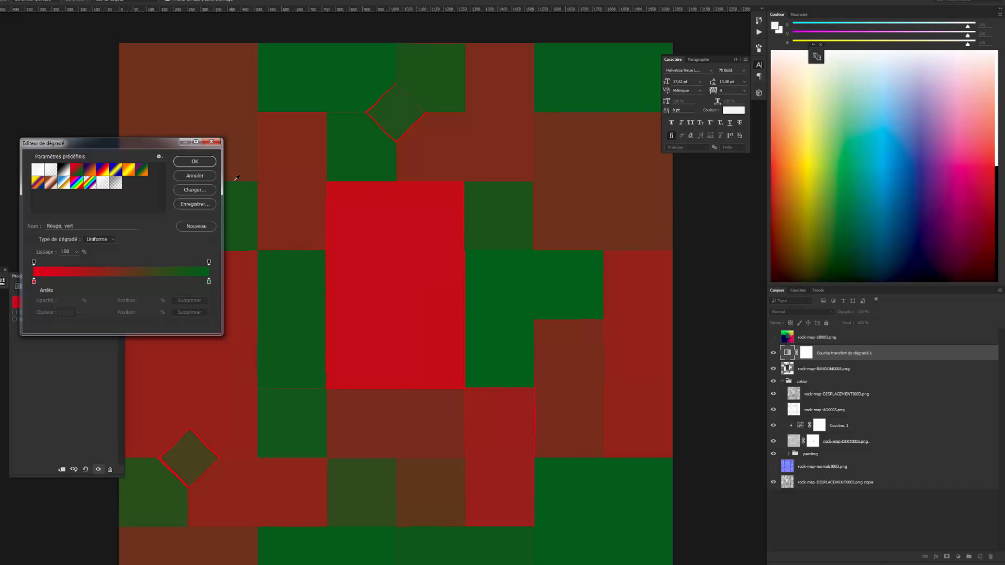
click(195, 162)
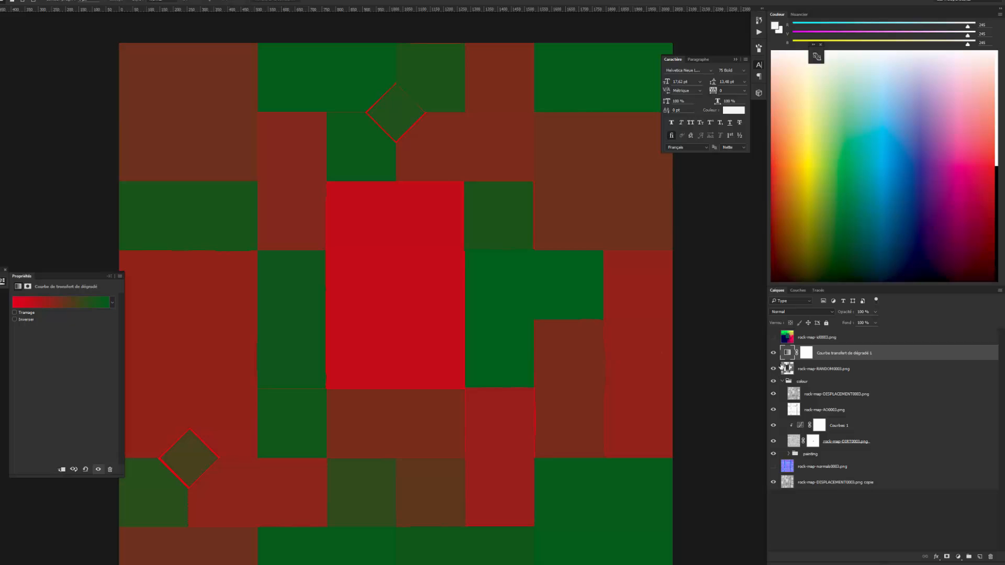
Step: Clip the gradient map to the RANDOM map layer, compare light blend modes, and set that layer to Incrustation
click(793, 312)
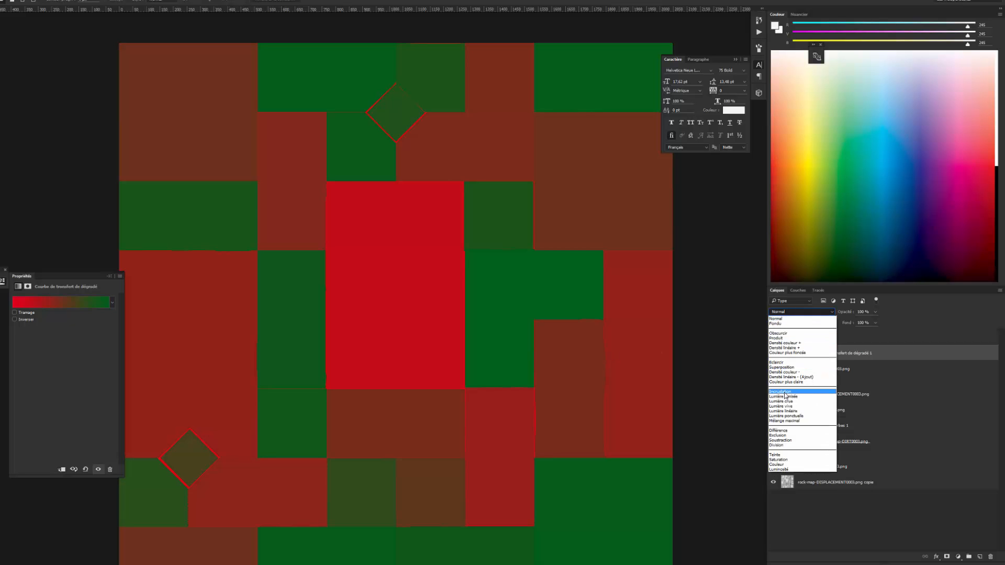
click(785, 393)
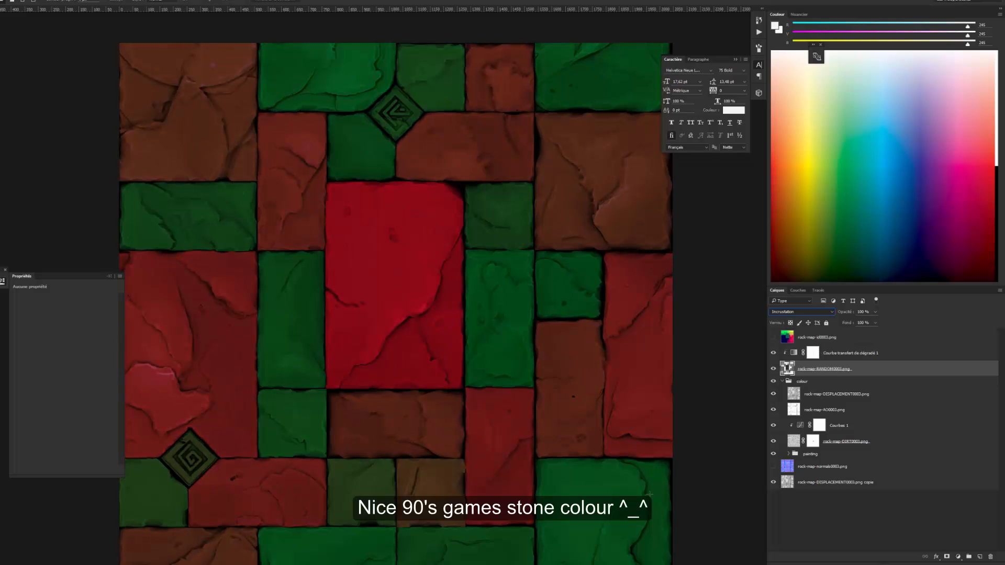
key(Down)
key(Down)
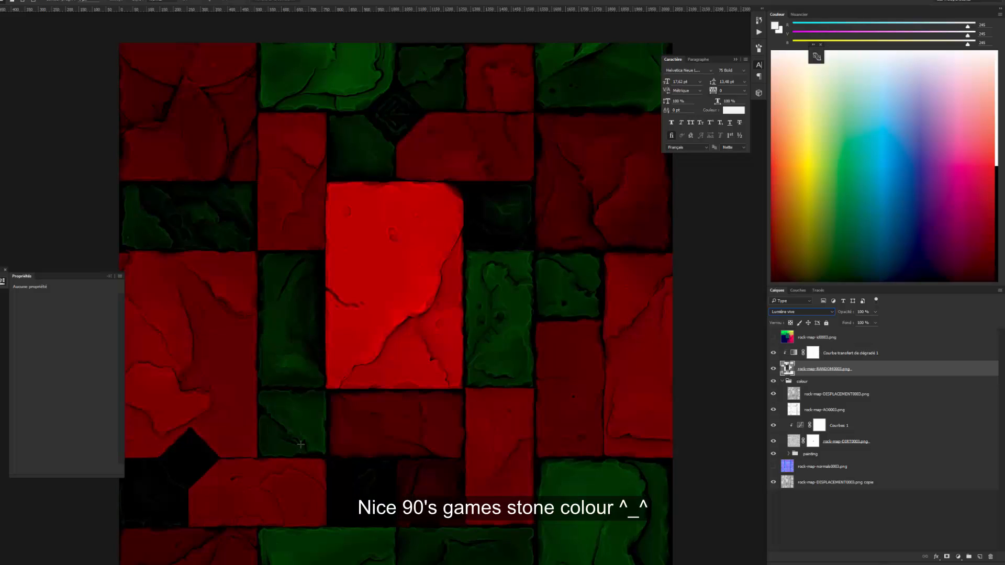
key(Up)
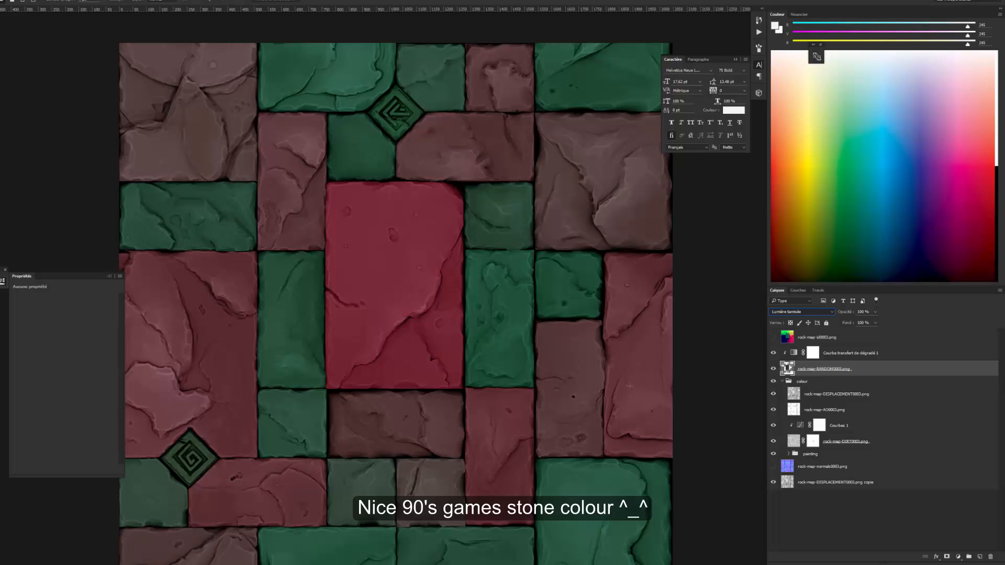
click(789, 312)
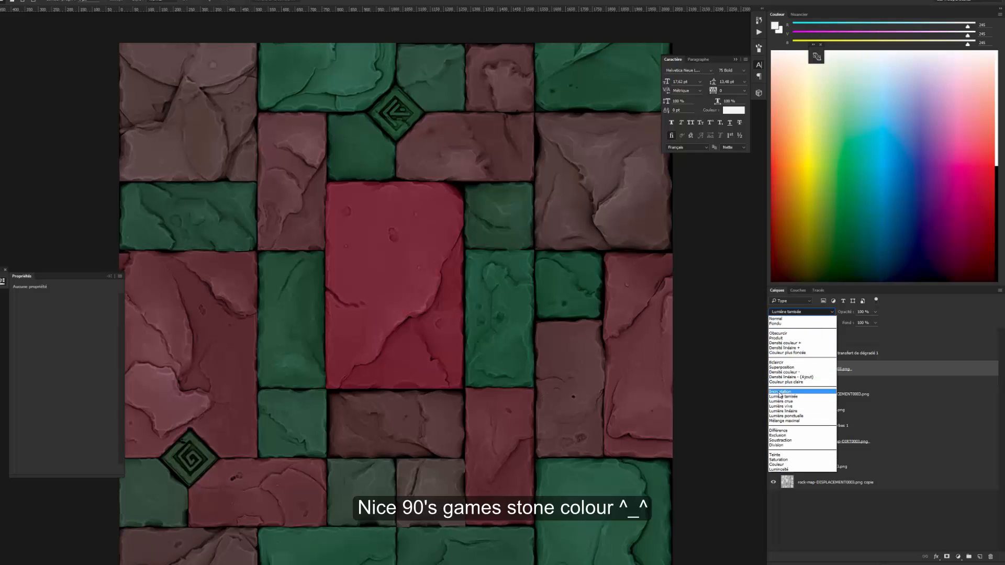
click(789, 369)
Step: Try a yellow-green colour for the starting stop of the gradient map
click(793, 353)
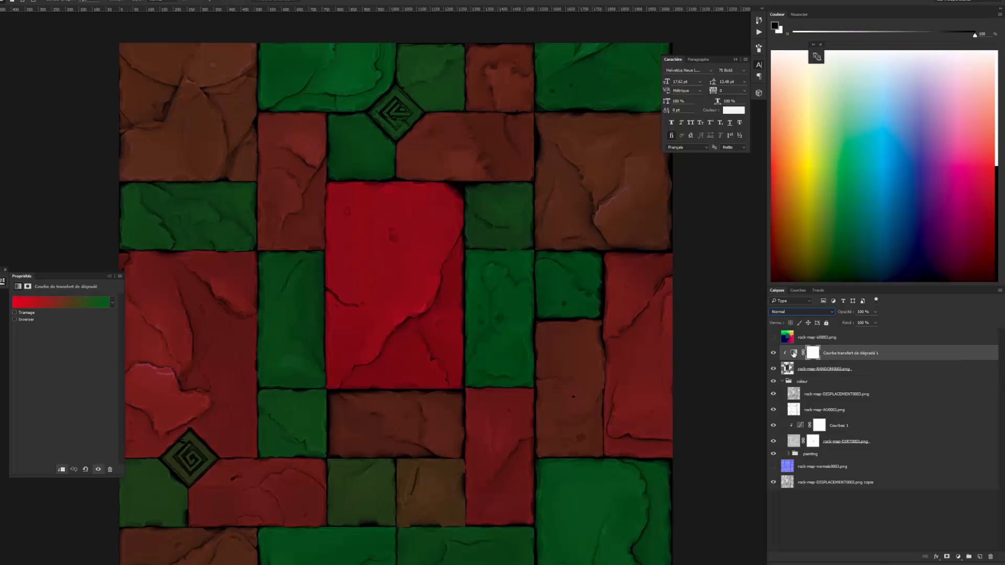
click(46, 300)
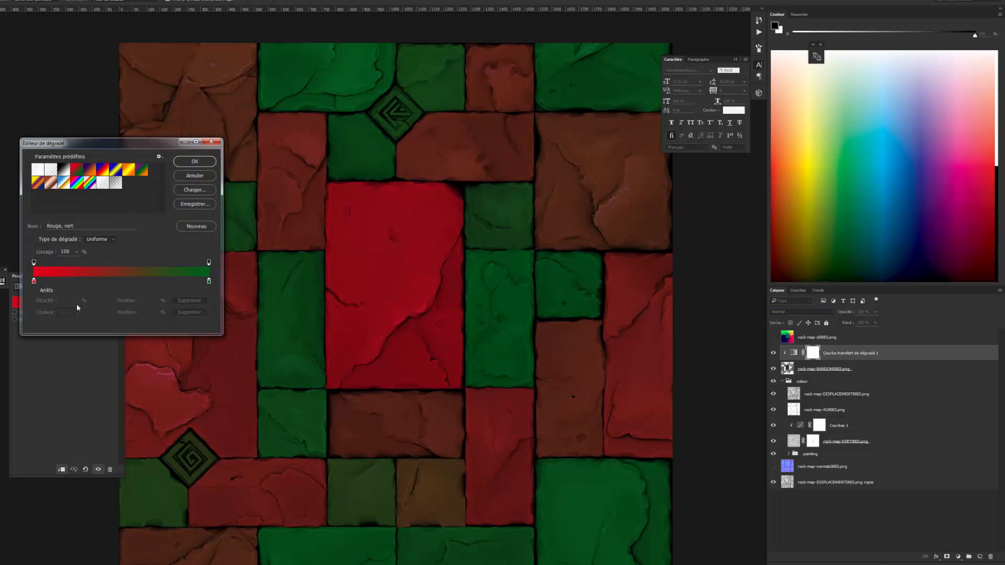
click(34, 282)
click(62, 313)
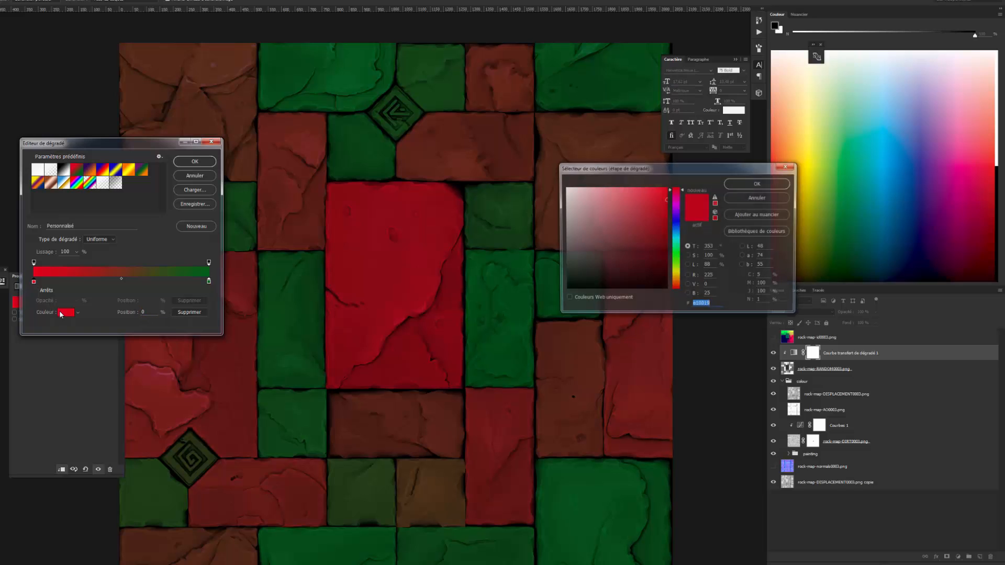
click(675, 236)
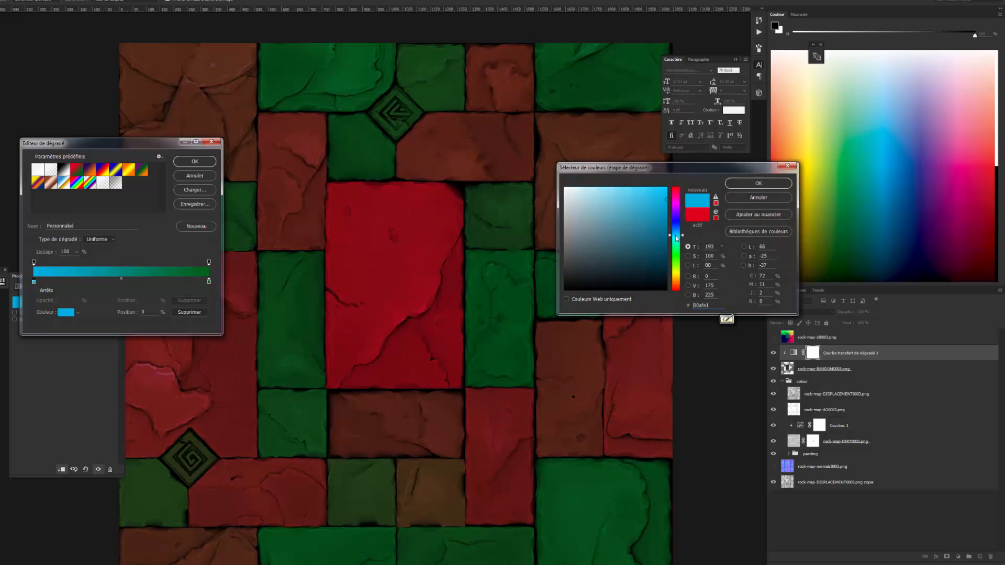
click(675, 275)
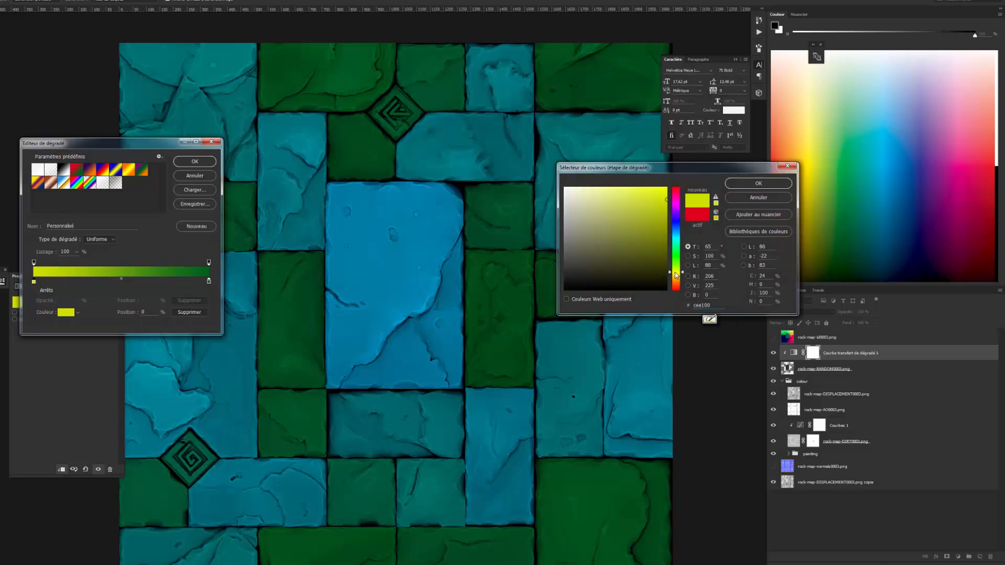
click(653, 217)
click(758, 183)
click(194, 161)
Step: Change the blend mode of the rock-map-RANDOM0003.png layer for a more muted stone tint
click(827, 369)
click(801, 312)
click(793, 440)
Step: Set the gradient map's starting stop to the blue-violet colour 626bb0
click(850, 353)
click(61, 303)
double_click(34, 282)
click(676, 224)
click(609, 219)
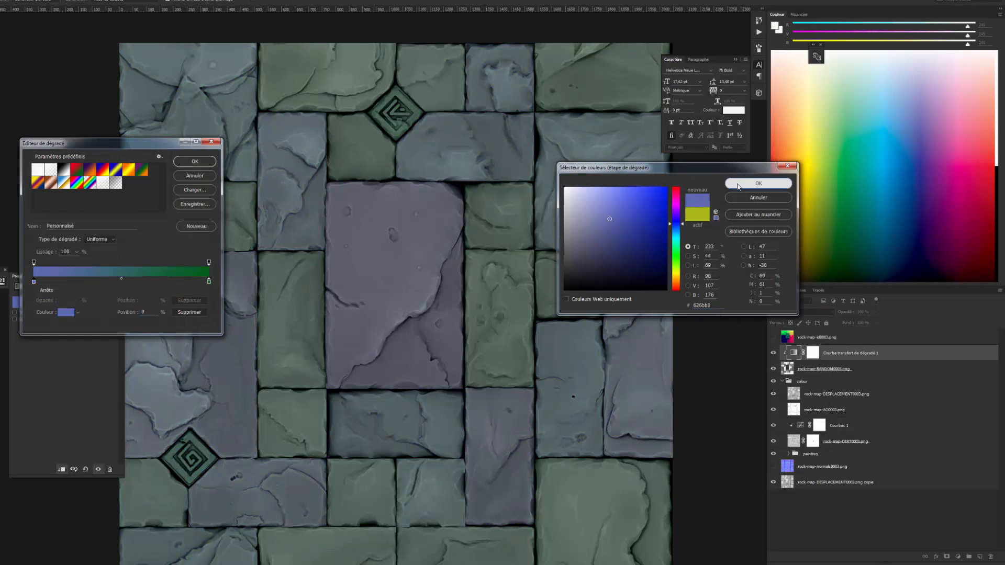
click(737, 186)
Step: Shift the gradient's end stop to position 87% and set its colour to light blue 77bed2
drag(209, 281, 186, 282)
click(64, 313)
click(676, 272)
click(624, 195)
click(676, 235)
click(609, 205)
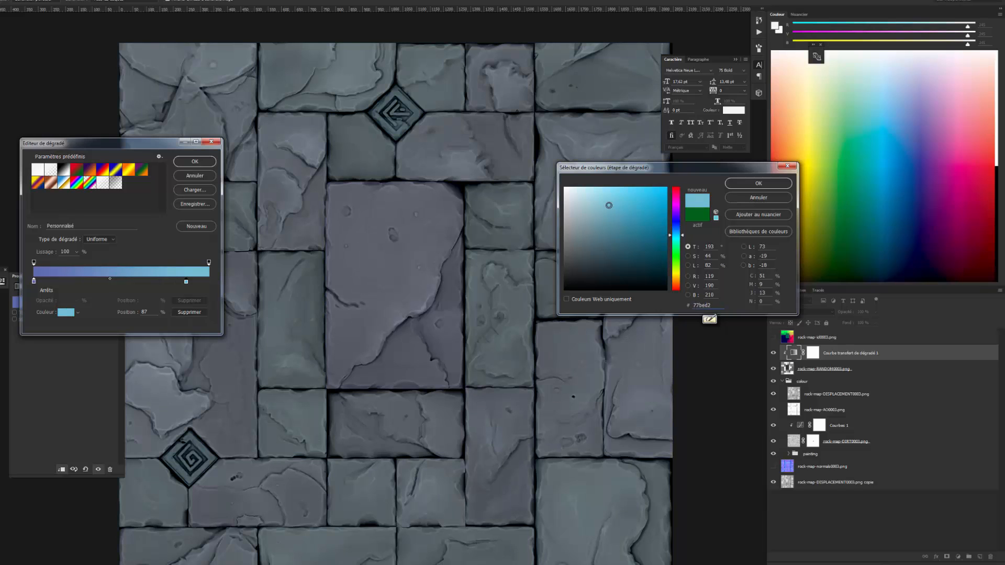
click(758, 184)
Step: Add a blue-violet stop near the gradient's midpoint and accept the edited gradient
drag(73, 282, 119, 282)
click(66, 312)
click(675, 224)
click(610, 217)
click(758, 183)
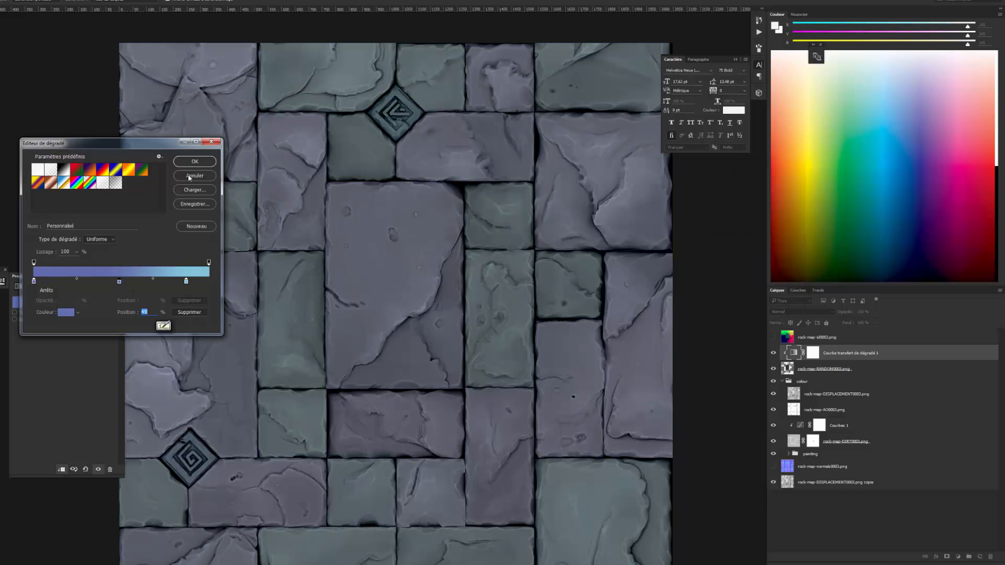
click(192, 162)
Step: Load the Teinte/Saturation 2 mask from the painting group as a selection and fill it black on the gradient map's mask
scroll(366, 252, down, 3)
click(796, 454)
click(788, 454)
ctrl+click(819, 466)
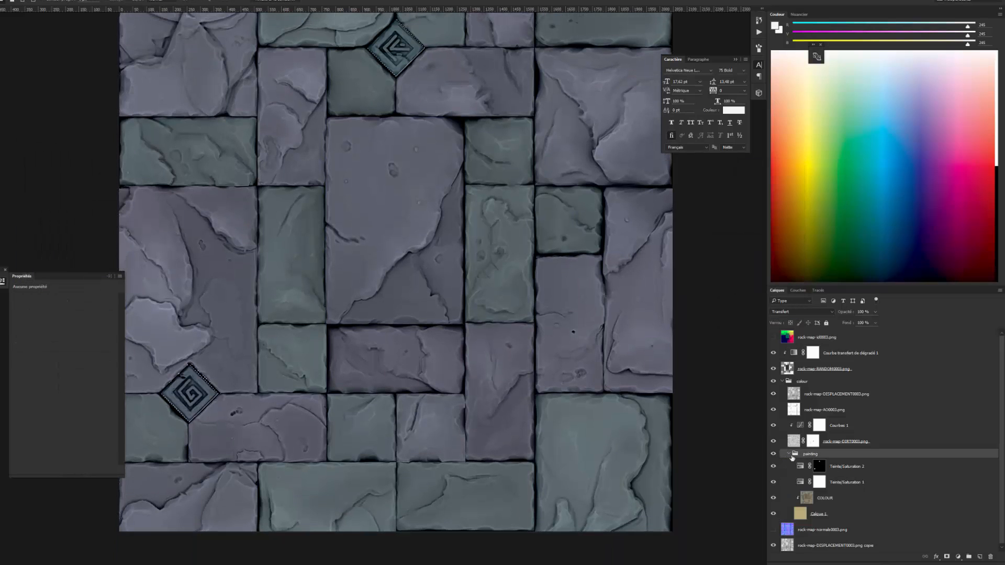
click(789, 455)
click(813, 355)
key(alt+BackSpace)
key(ctrl+d)
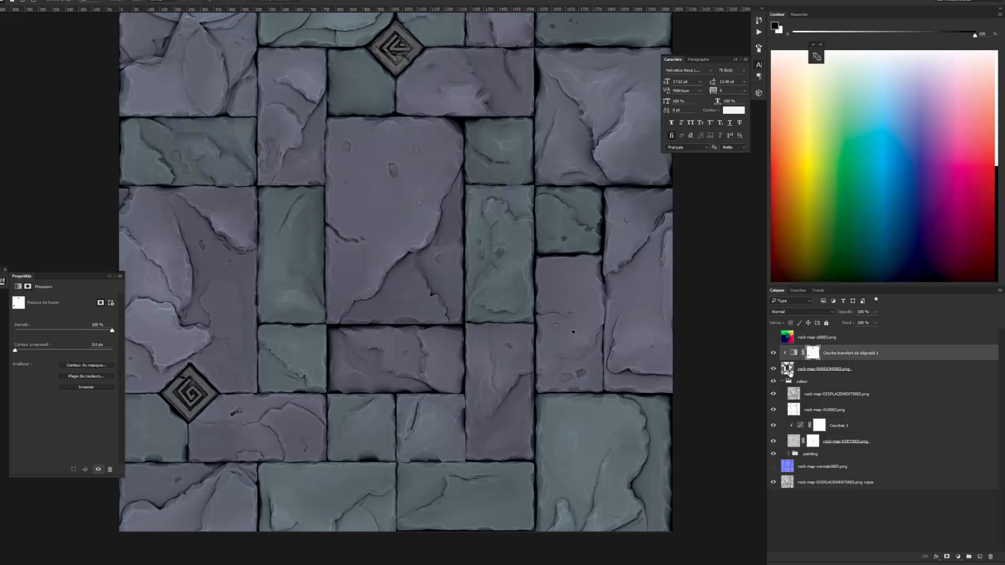
Step: Restore the diamond selection and add a layer mask to the RANDOM map that excludes the two diamond ornaments
click(789, 371)
key(ctrl+shift+d)
click(946, 557)
key(ctrl+i)
drag(366, 314, 407, 404)
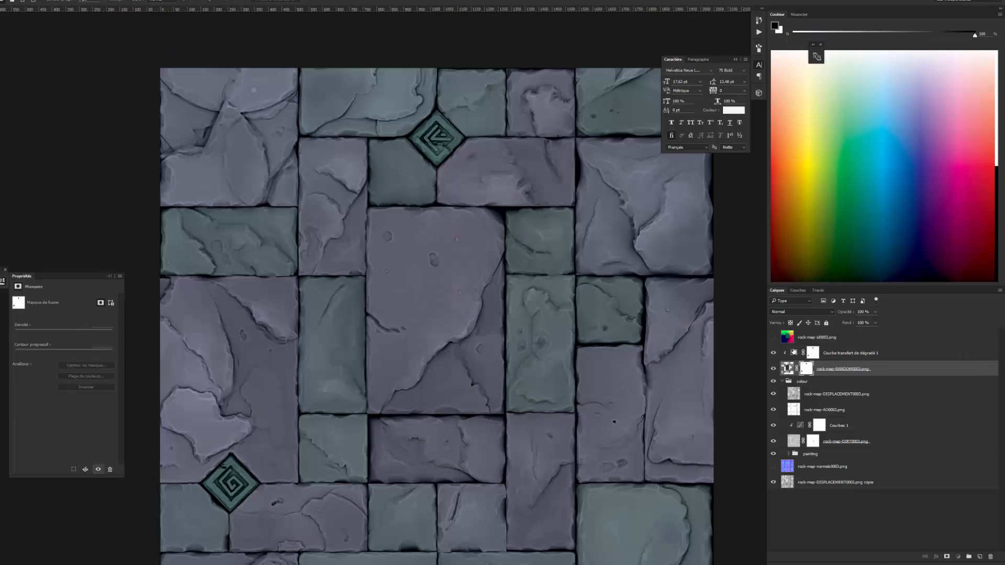
Step: Move the gradient map and RANDOM map layers together into the colour group, then collapse the group
shift+click(794, 352)
drag(793, 352, 799, 382)
click(783, 350)
drag(422, 422, 387, 357)
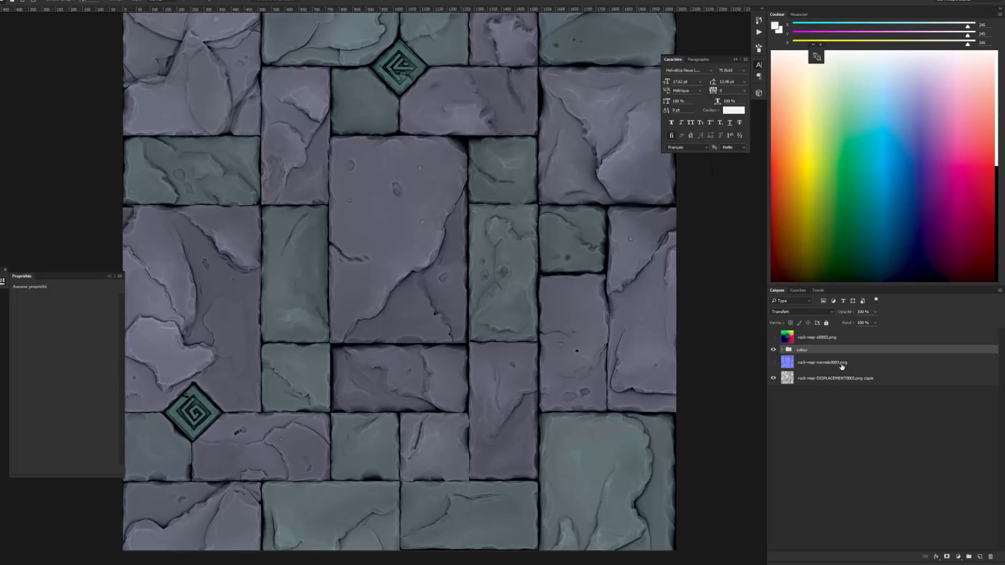
Step: Move the rock-map-normals0003.png layer above the colour group
click(789, 362)
drag(776, 366, 778, 350)
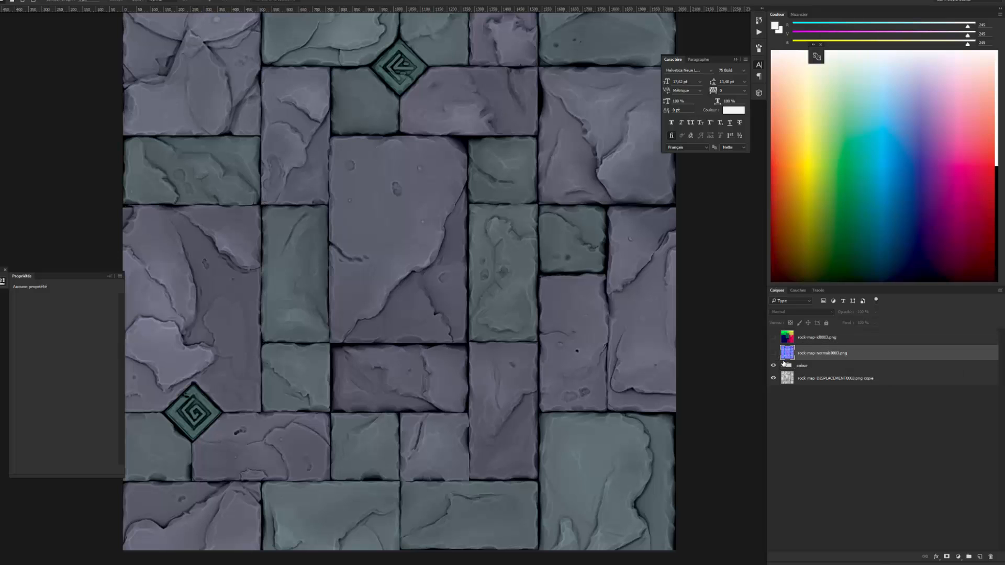
drag(511, 412, 528, 385)
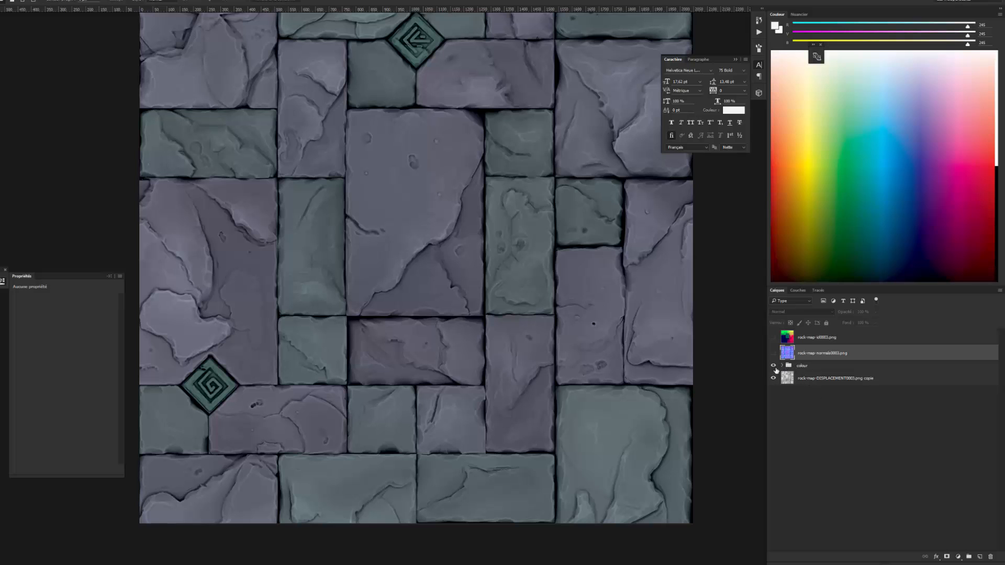
Step: Hide the colour group and save the displacement map as a PNG copy named rock-map-DISPLACEMENT in the maps folder
click(773, 365)
click(787, 378)
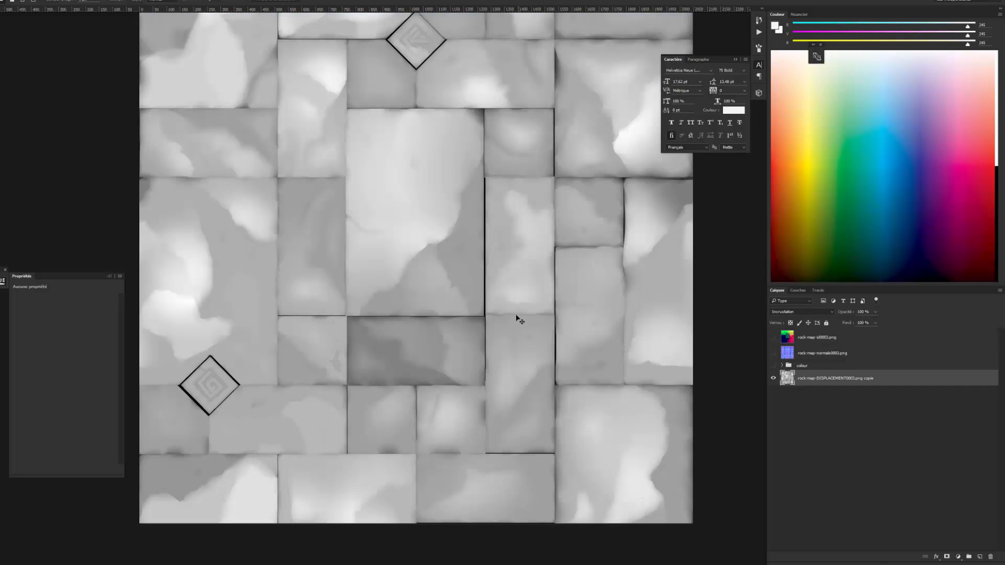
key(ctrl+shift+s)
click(43, 334)
click(57, 438)
click(179, 52)
drag(82, 322, 220, 292)
key(BackSpace)
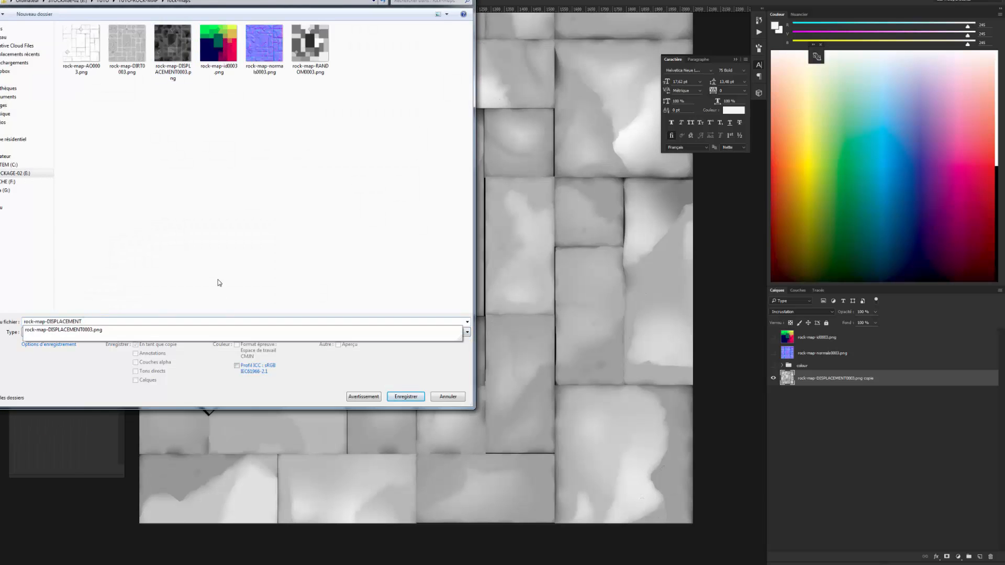
key(Return)
key(Return)
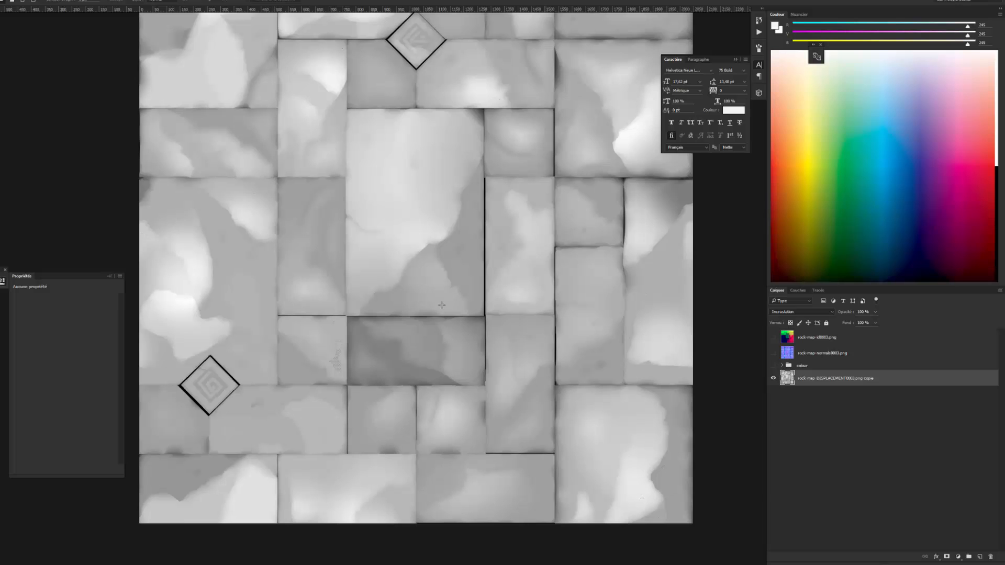
Step: Hide the displacement map, show the colour group, and toggle the normal map to compare it with the colour texture
click(773, 379)
click(773, 366)
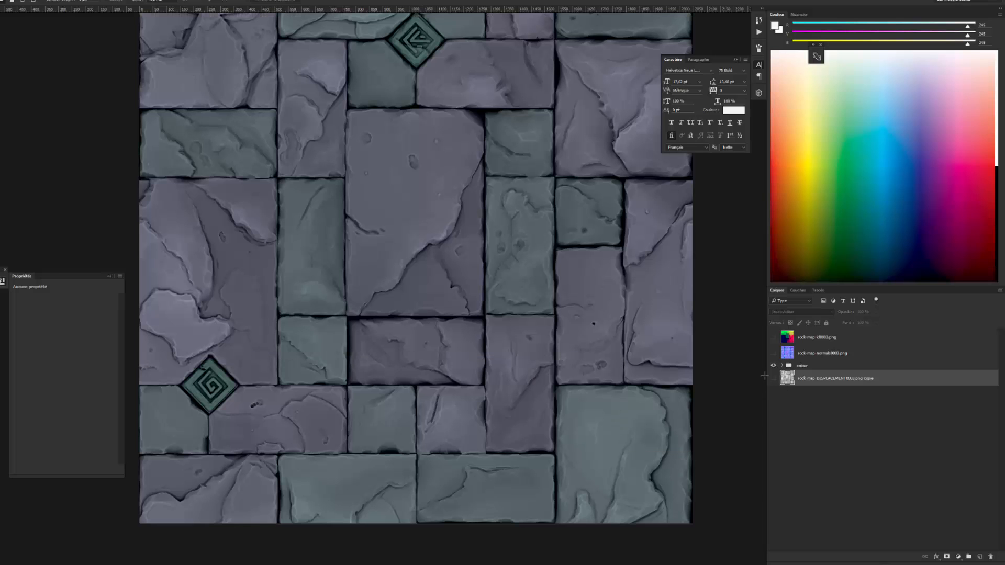
click(773, 353)
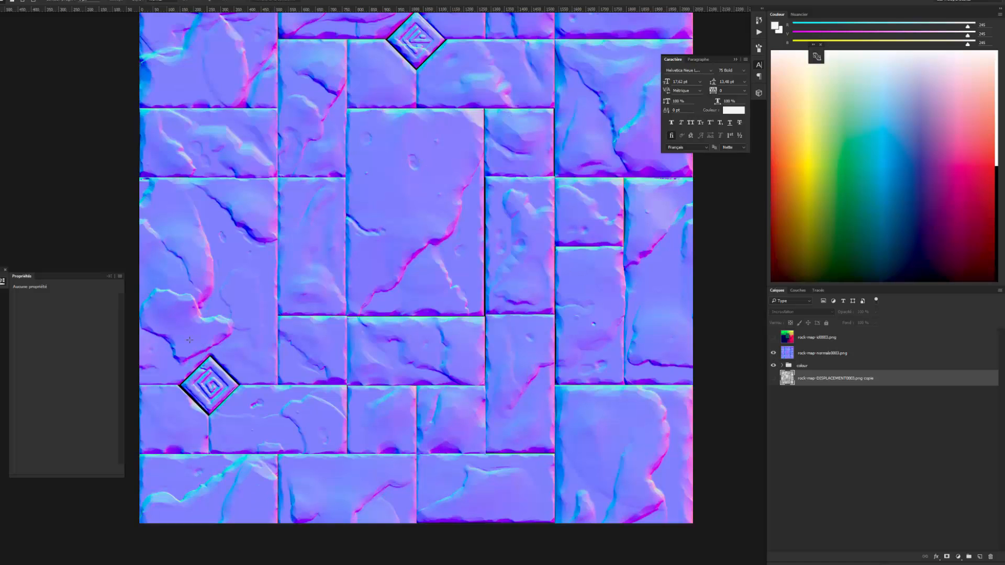
click(773, 353)
click(774, 353)
click(772, 353)
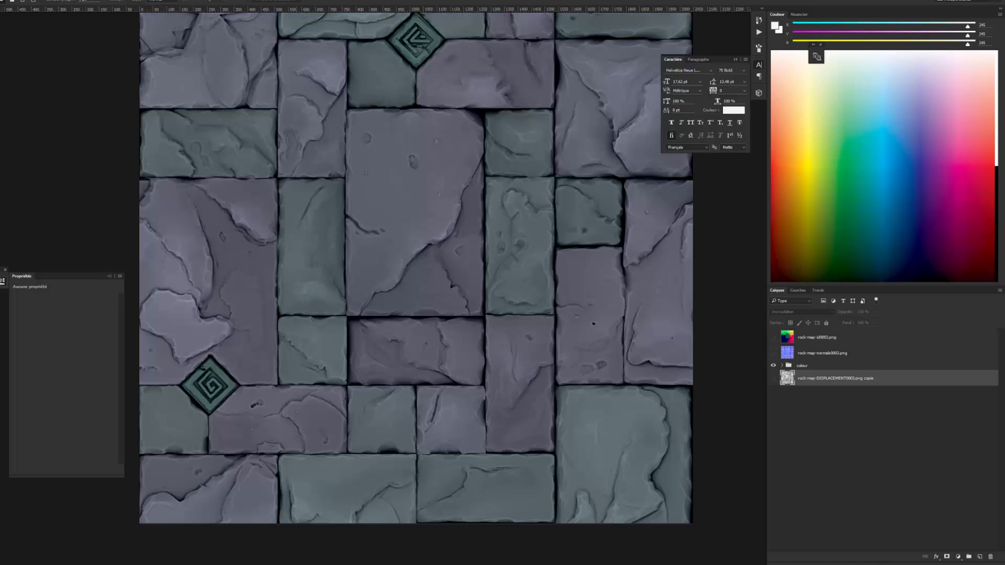
Step: Select the rock-map-normals0003.png layer and make it visible above the colour group
mouse_move(505, 358)
mouse_down()
mouse_move(500, 399)
mouse_move(496, 364)
mouse_up()
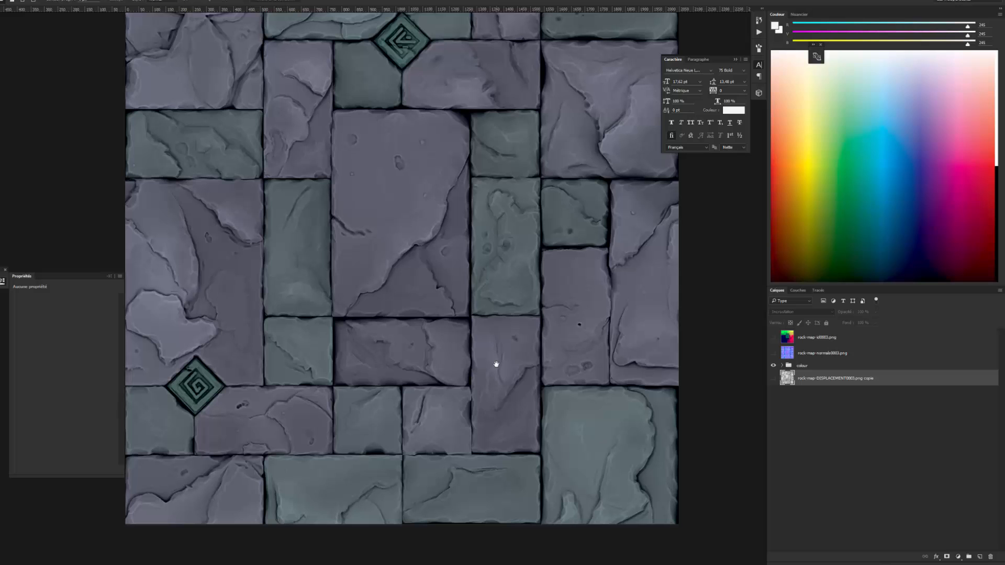
drag(446, 268, 428, 340)
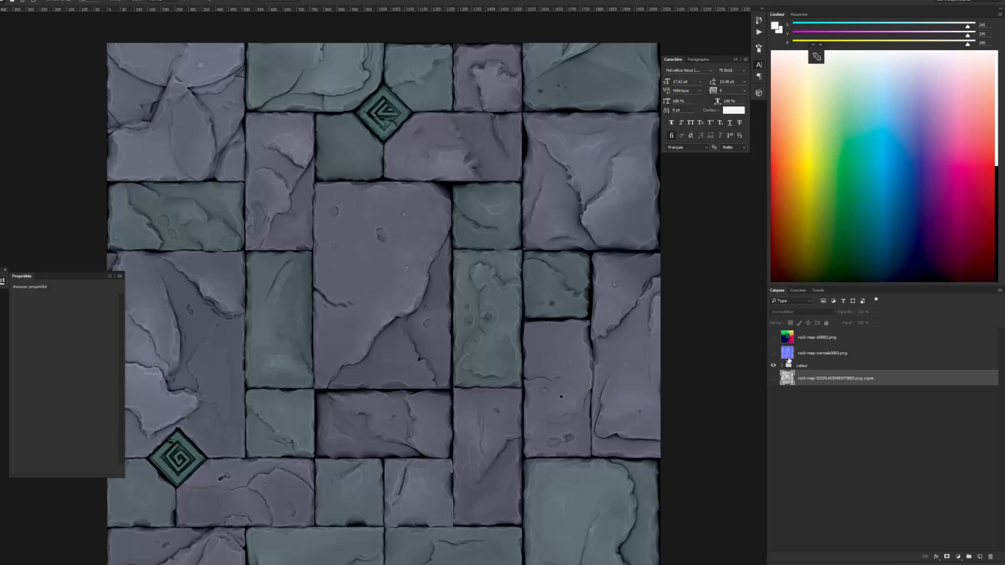
click(788, 358)
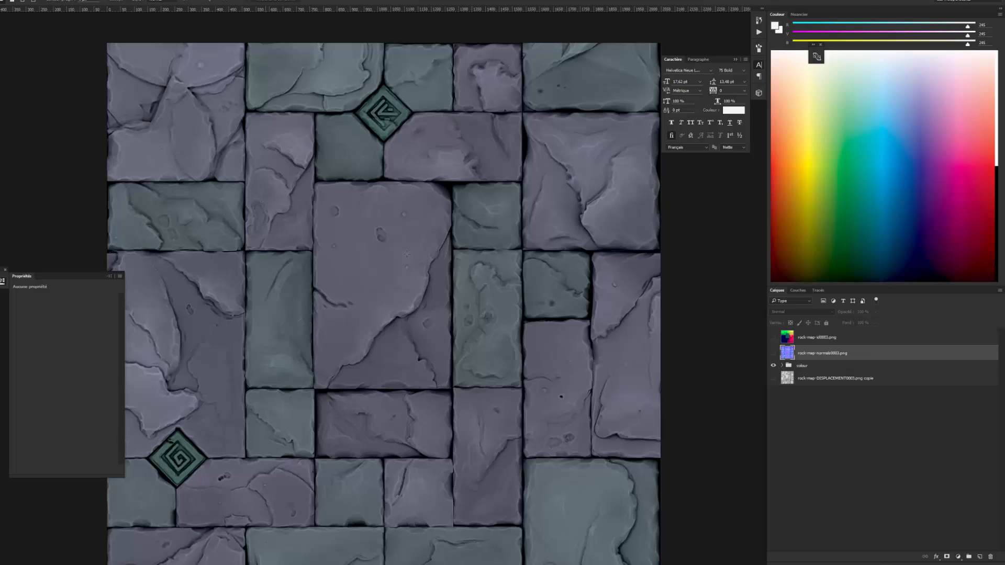
click(774, 353)
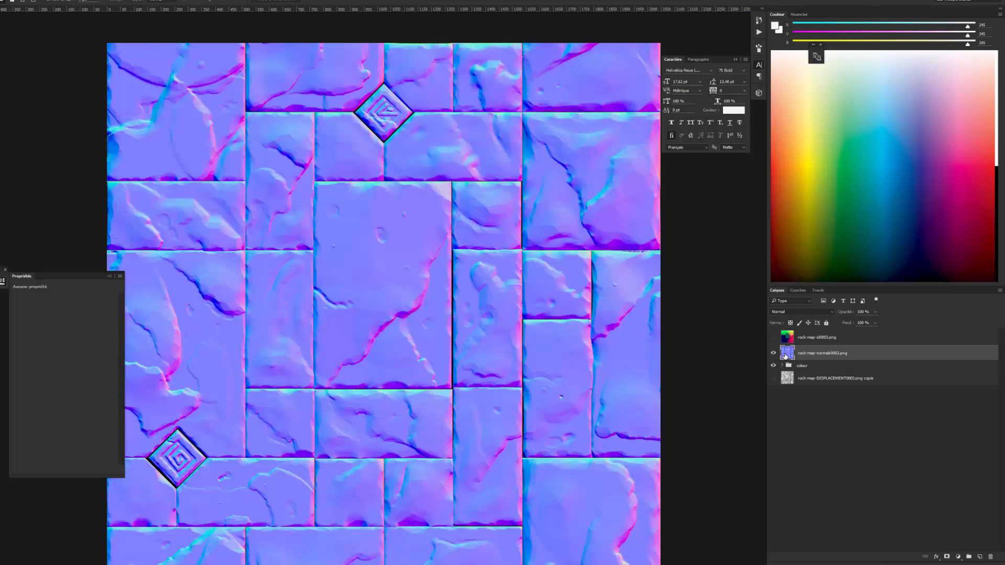
Step: Add a Channel Mixer adjustment clipped to the normal map layer and make it monochrome
click(957, 556)
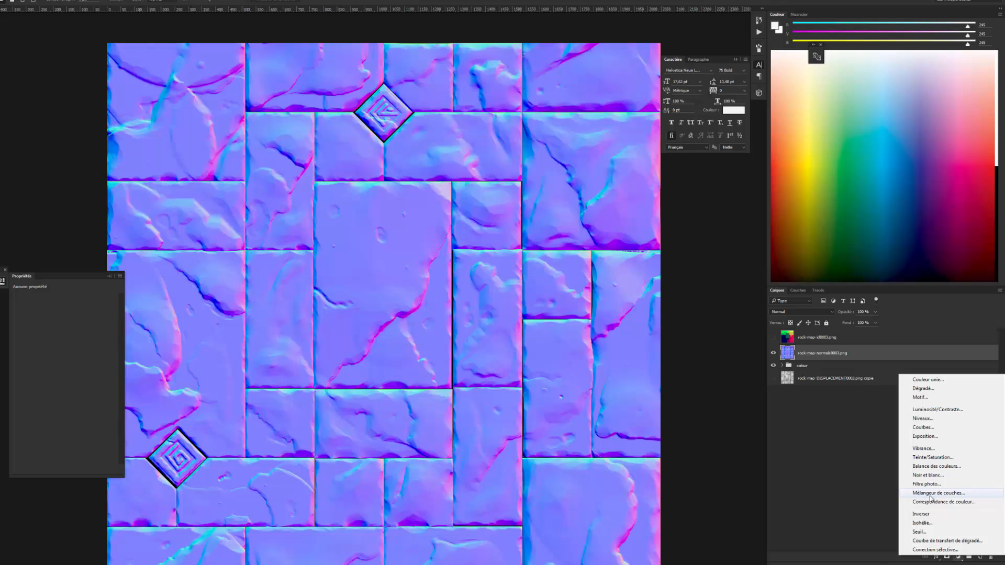
click(935, 493)
alt+click(791, 359)
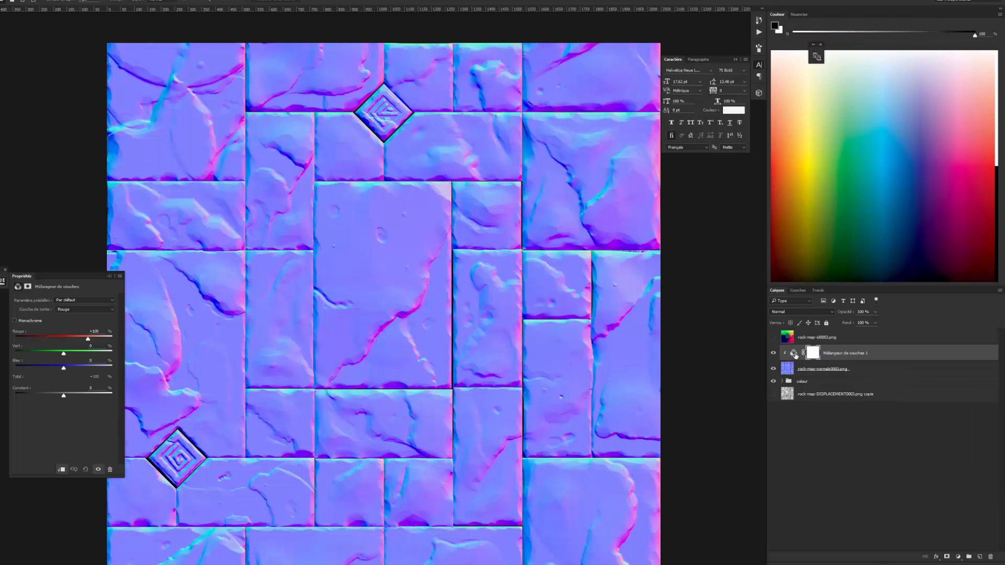
click(794, 354)
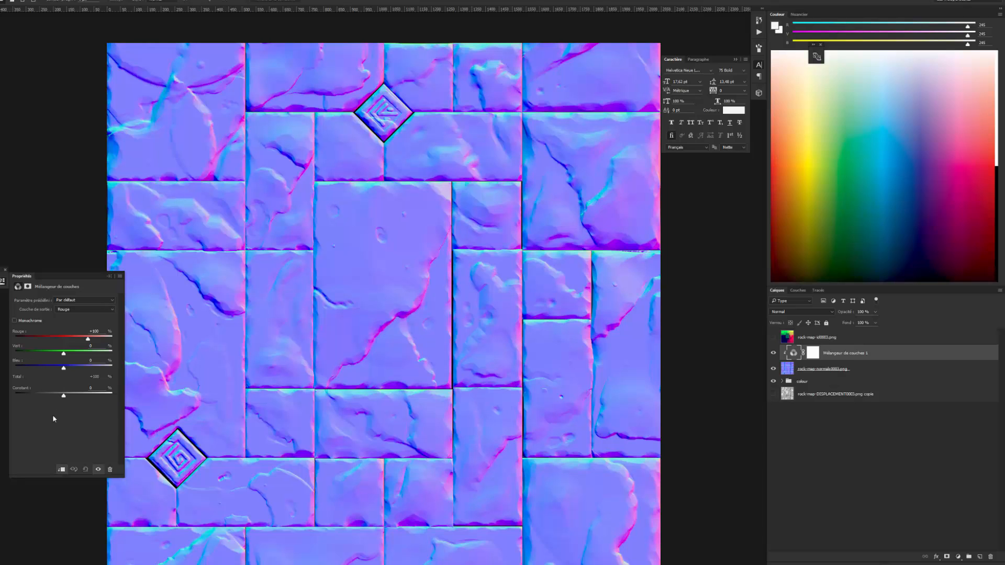
click(14, 321)
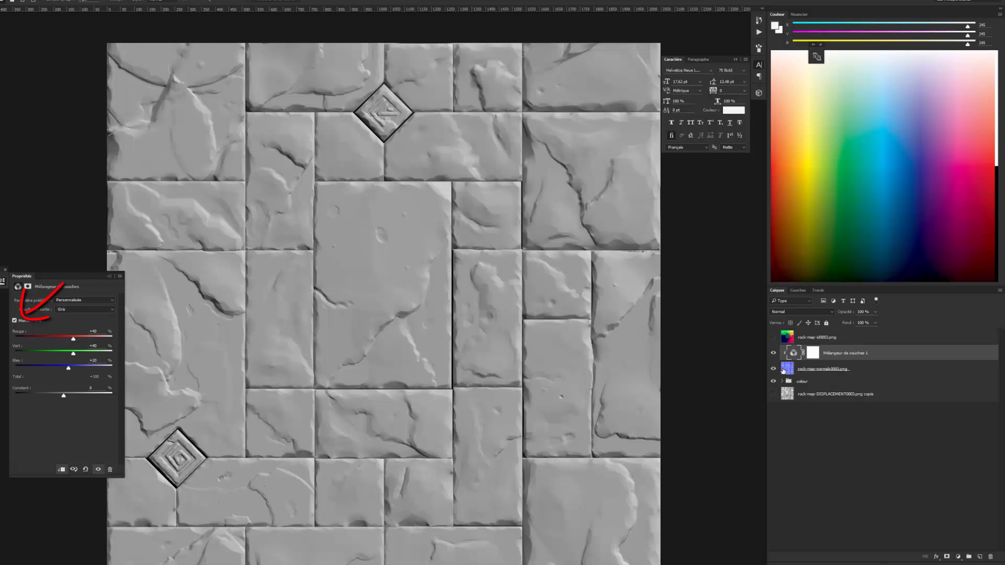
Step: Set the normal map layer's blending mode to Incrustation (Overlay)
click(782, 370)
click(790, 312)
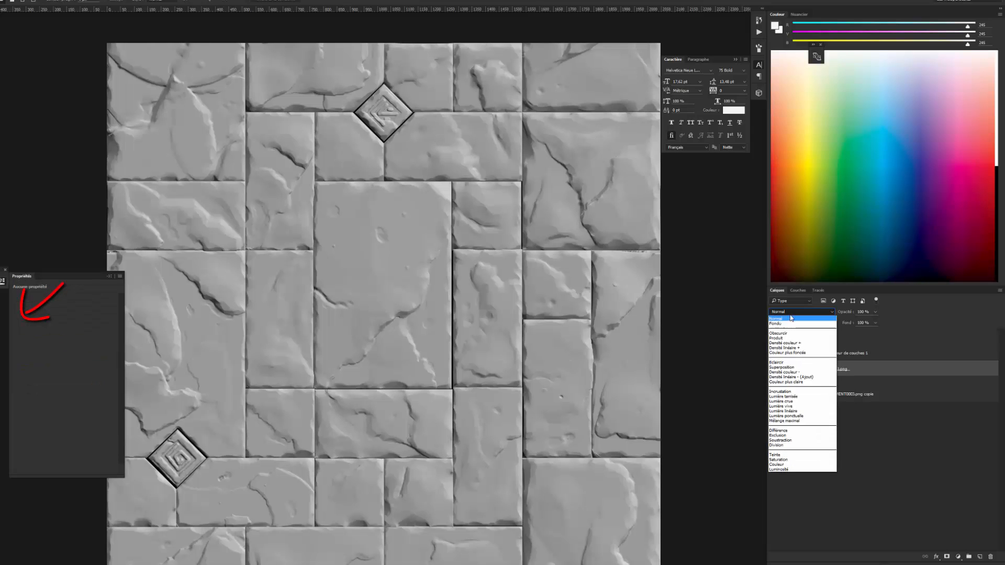
click(779, 392)
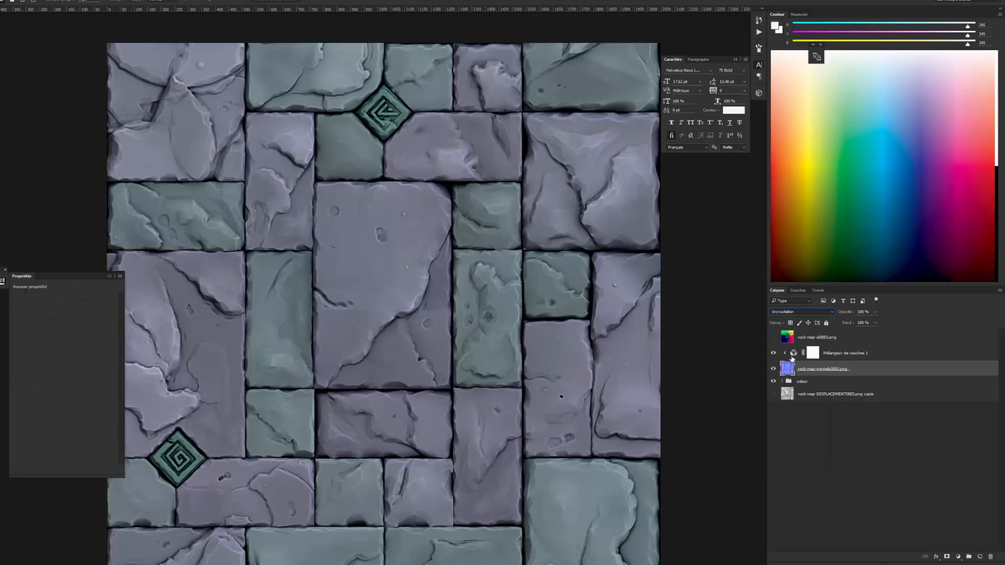
Step: Compare the texture with and without the normal map, and set the Channel Mixer to about red -38, green +8, blue +73
click(792, 354)
click(773, 369)
click(773, 369)
click(773, 369)
click(774, 369)
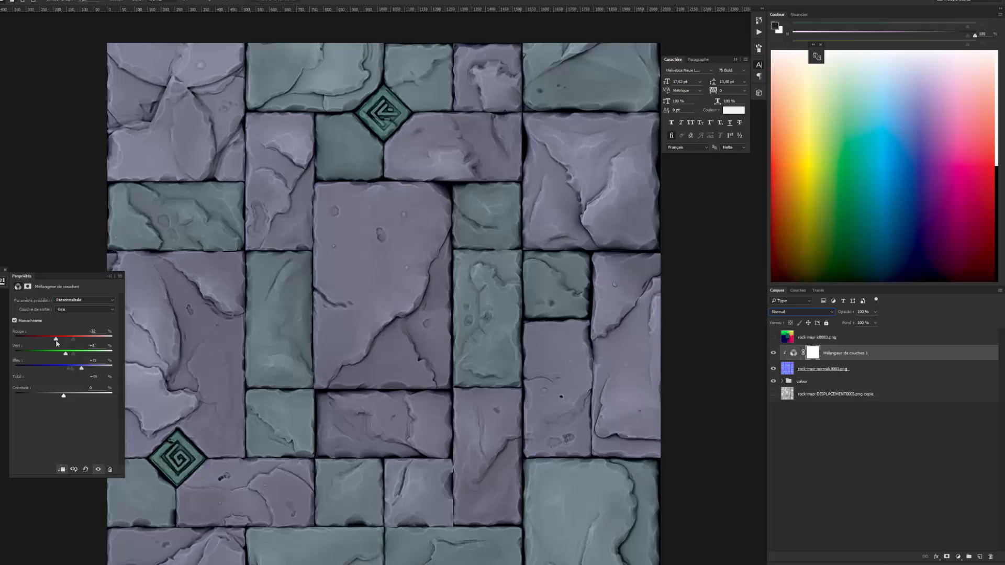
drag(56, 339, 54, 340)
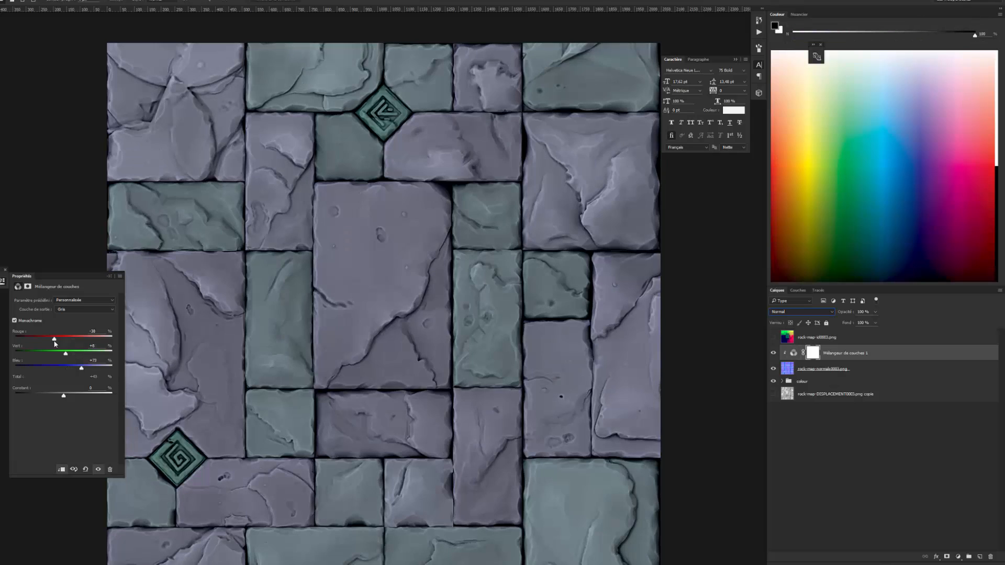
Step: Add a Hue/Saturation adjustment clipped directly above the normal map layer and shift its hue to a strongly negative value
click(788, 373)
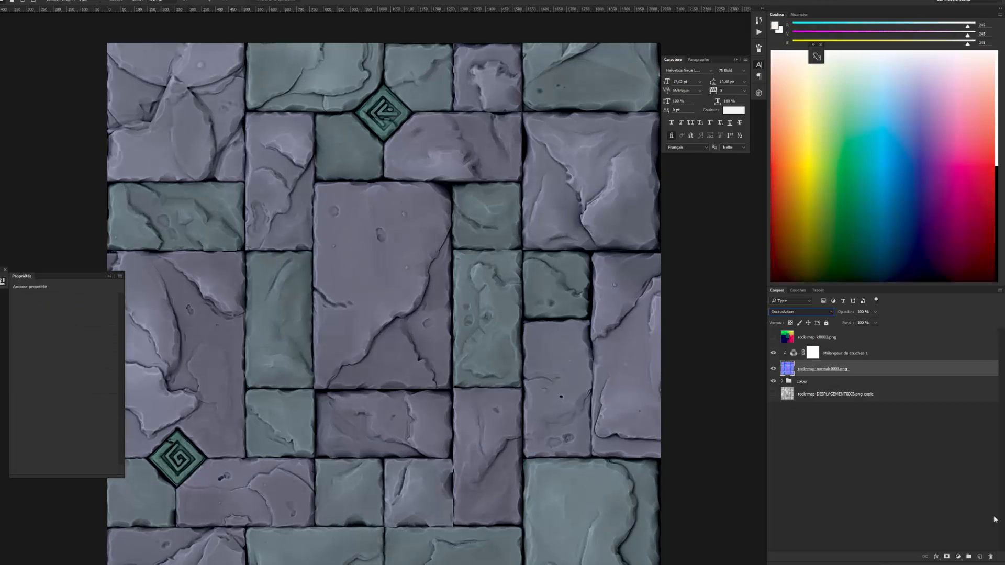
click(958, 557)
click(901, 453)
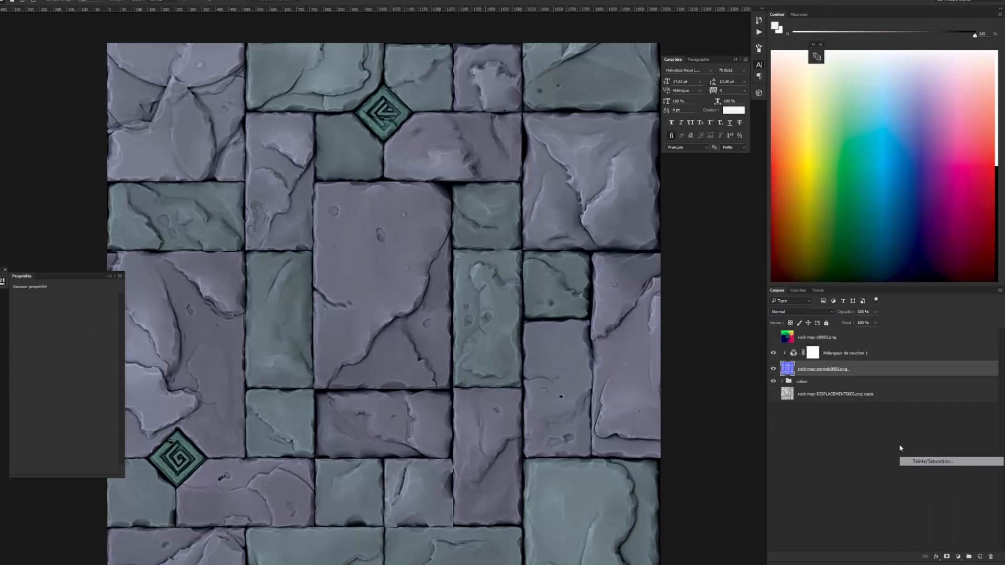
click(793, 369)
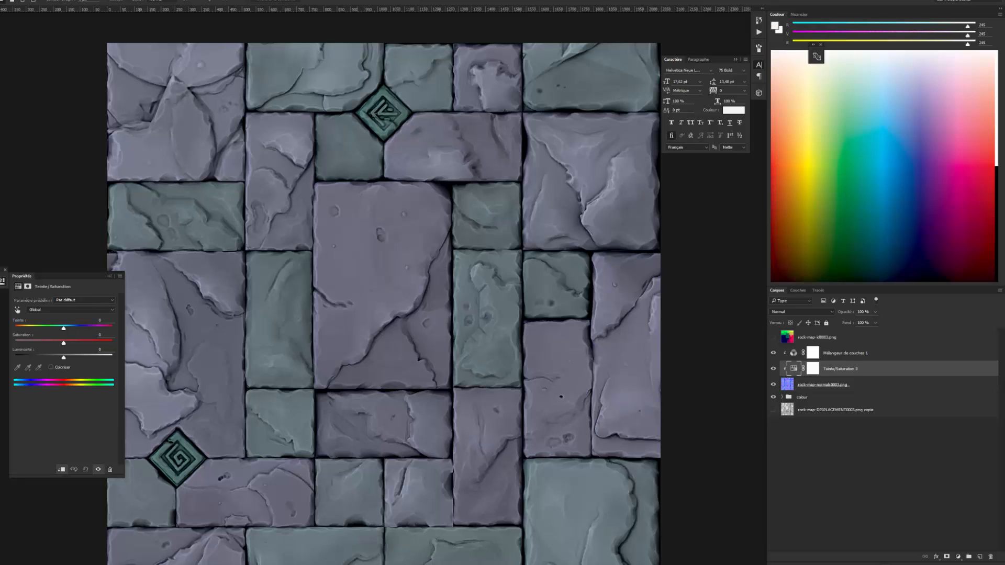
drag(63, 330, 33, 341)
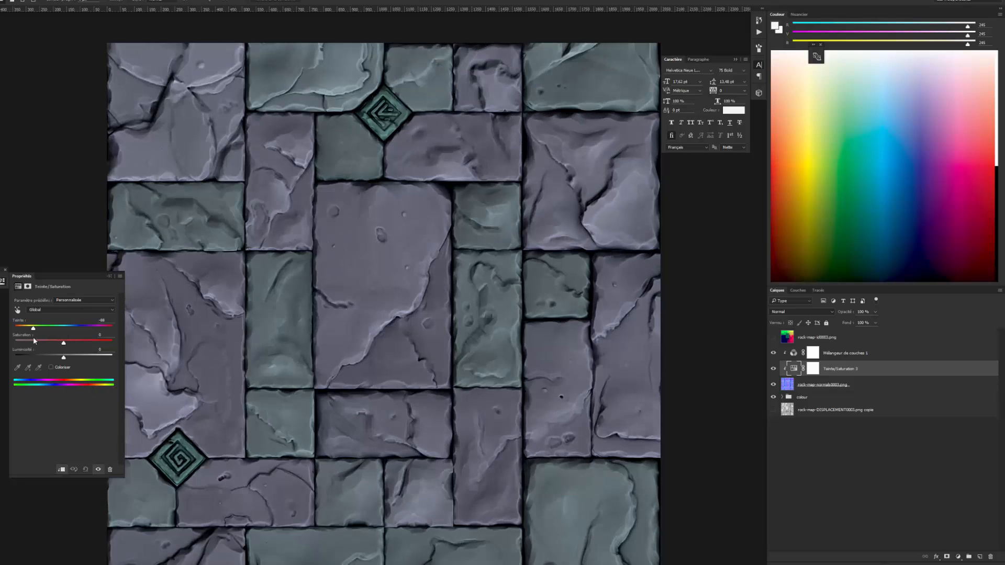
Step: Rebalance the Channel Mixer's colour channels and shift the Hue/Saturation hue to a positive value to refine the relief lighting
click(793, 353)
drag(55, 339, 71, 368)
drag(65, 354, 87, 334)
click(794, 369)
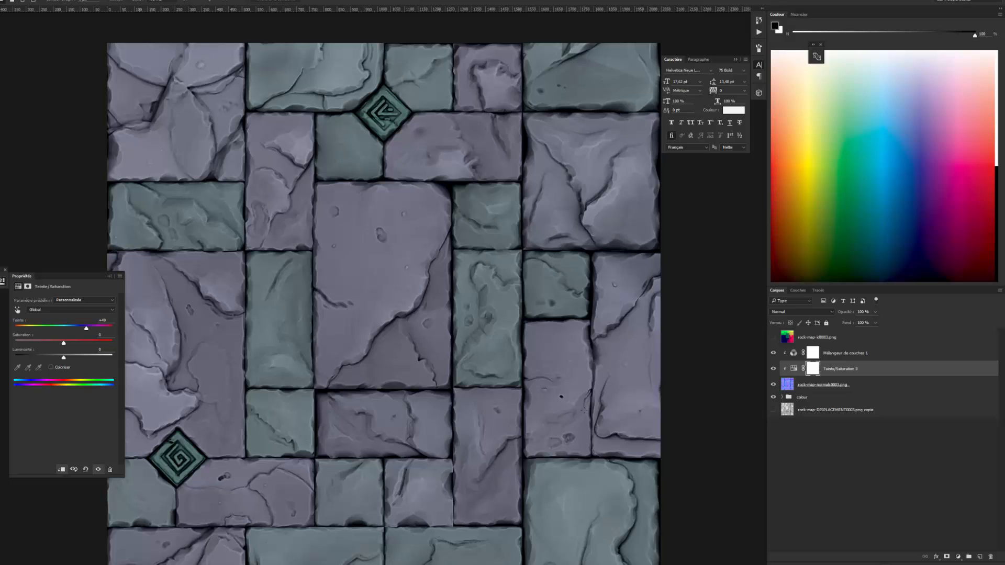
click(783, 388)
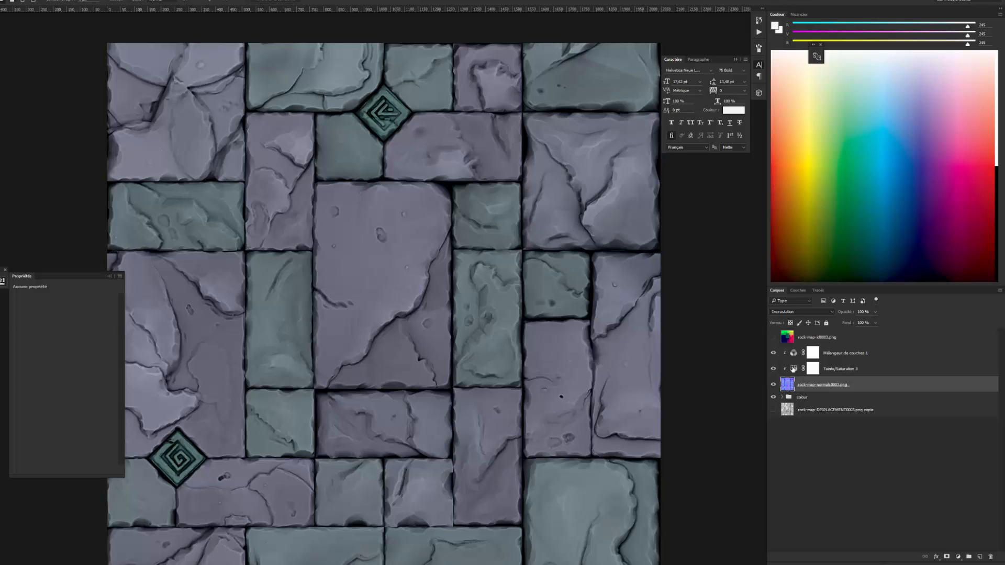
click(793, 369)
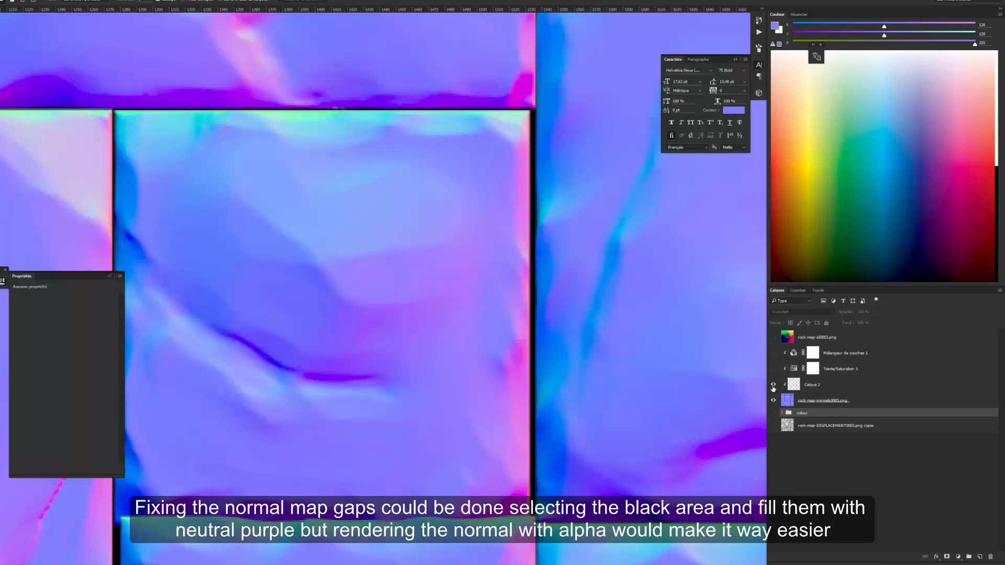
Step: Show the Calque 2 layer clipped to the normal map and review the filled gaps between the bricks
click(772, 386)
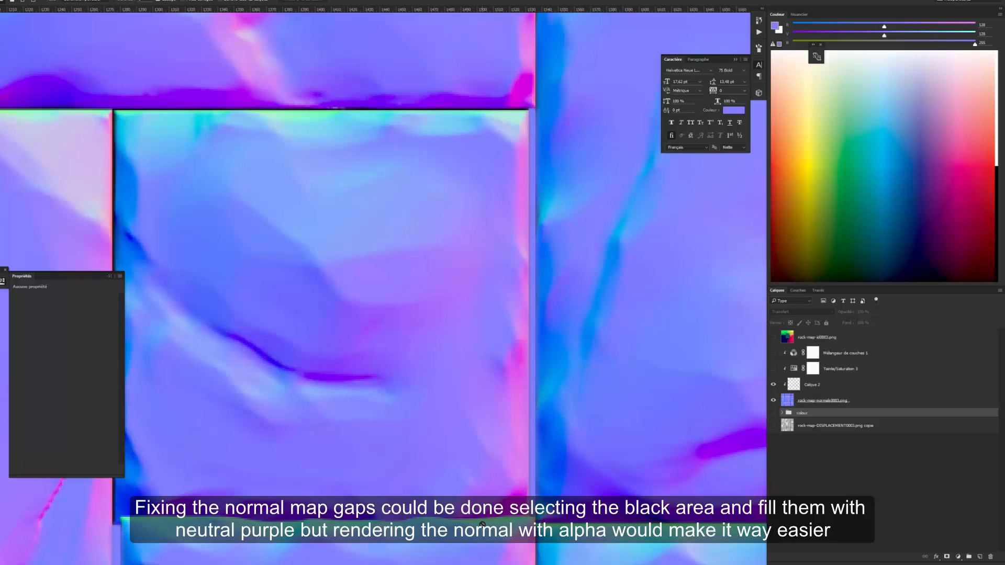
scroll(482, 524, down, 5)
drag(481, 524, 528, 462)
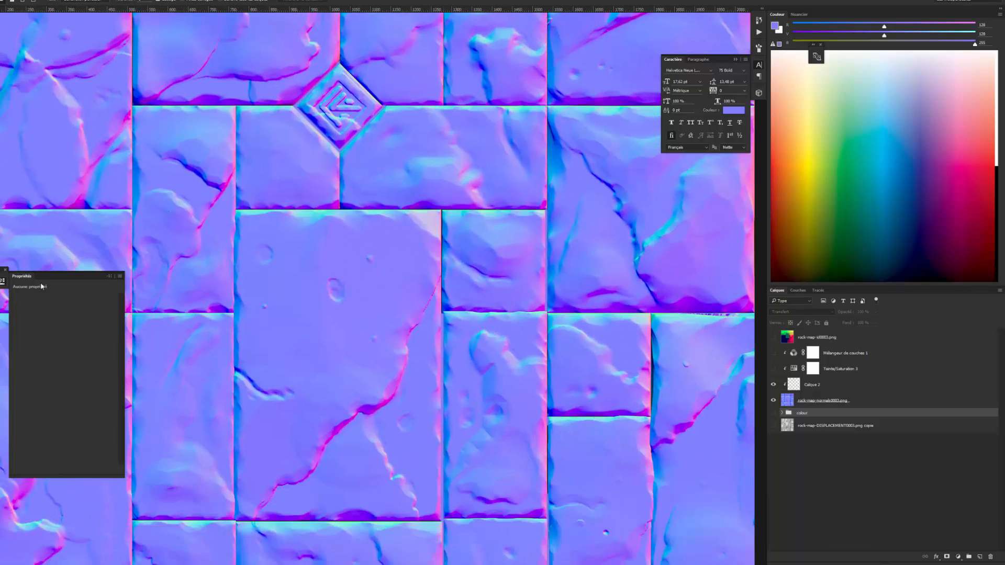
Step: Inspect the neutral purple foreground colour in the colour picker and accept it unchanged
click(774, 25)
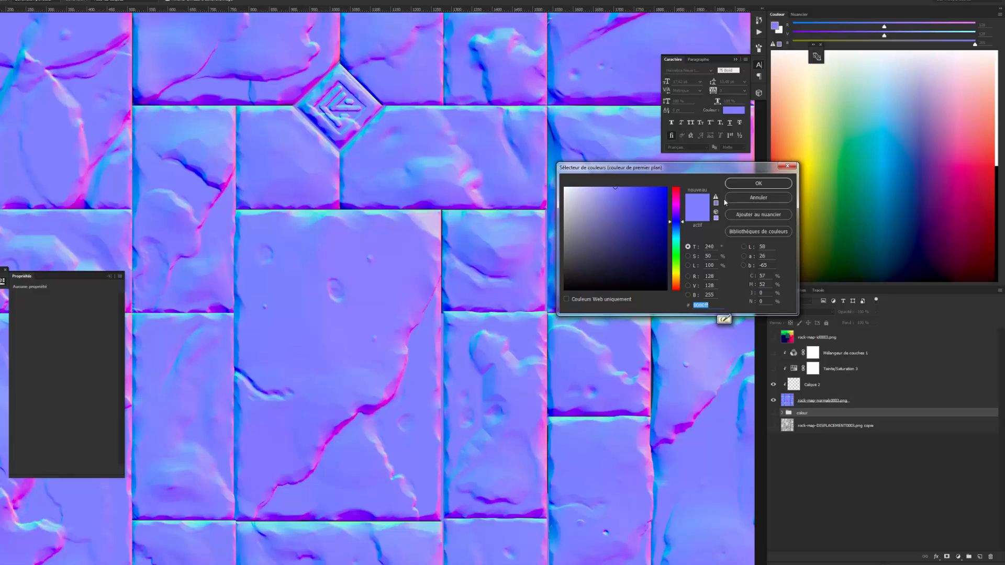
click(760, 185)
drag(284, 549, 404, 297)
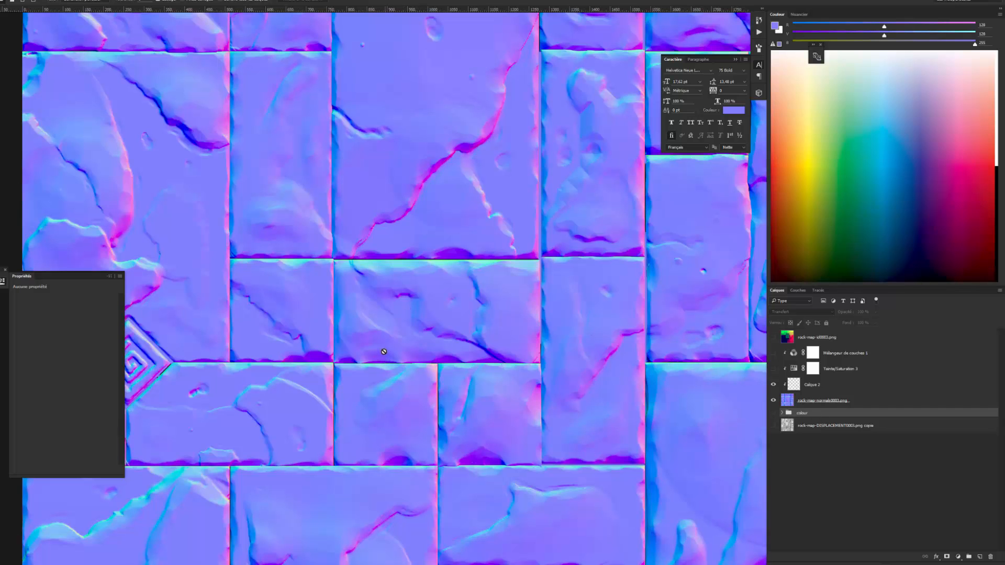
Step: Hide the normal map and its Calque 2 gap fill, and show the colour group
click(772, 401)
click(774, 386)
click(774, 413)
click(773, 401)
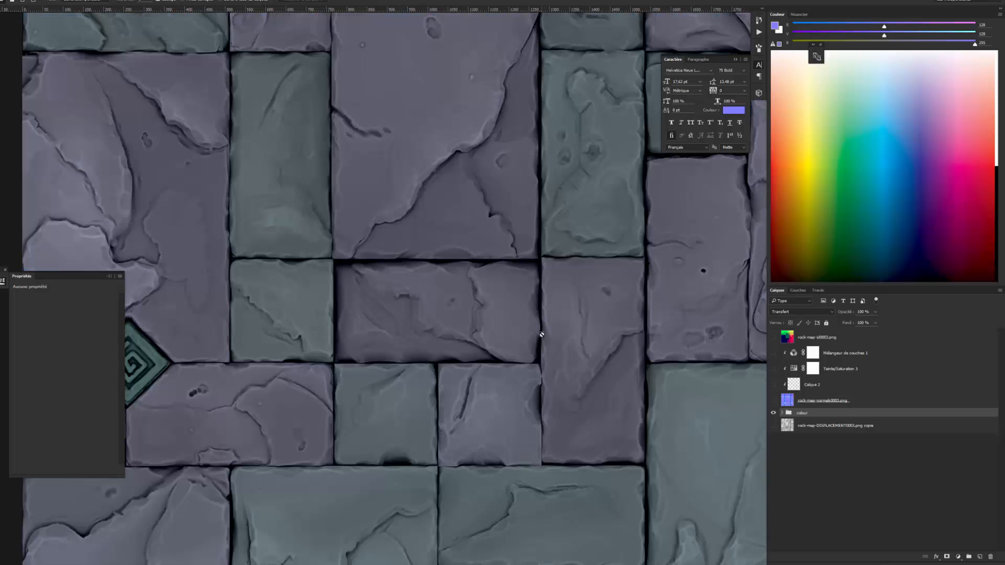
key(ctrl+minus)
drag(466, 252, 433, 291)
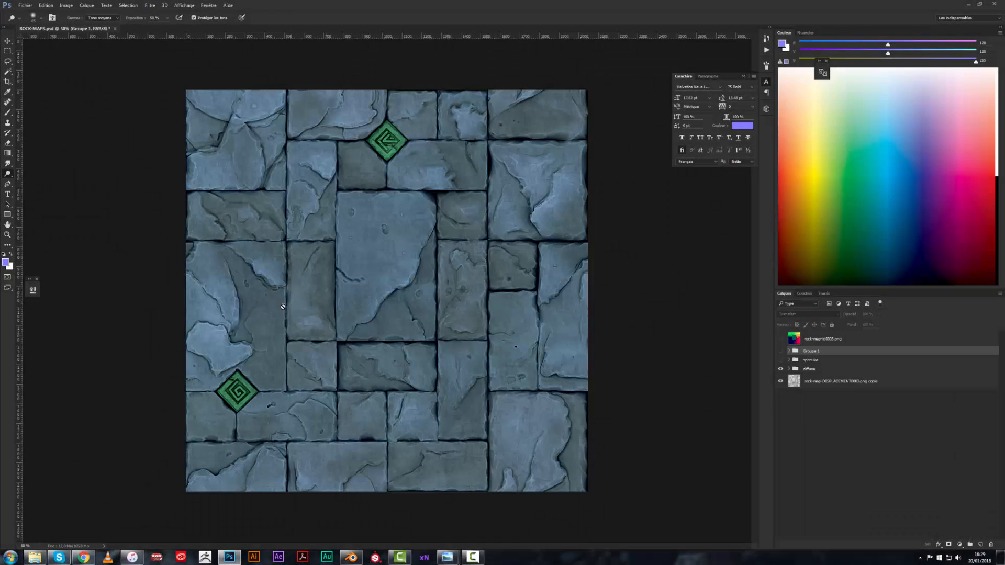
Step: Open the RockSmooth rock texture JPG from the rock-maps folder
key(ctrl+plus)
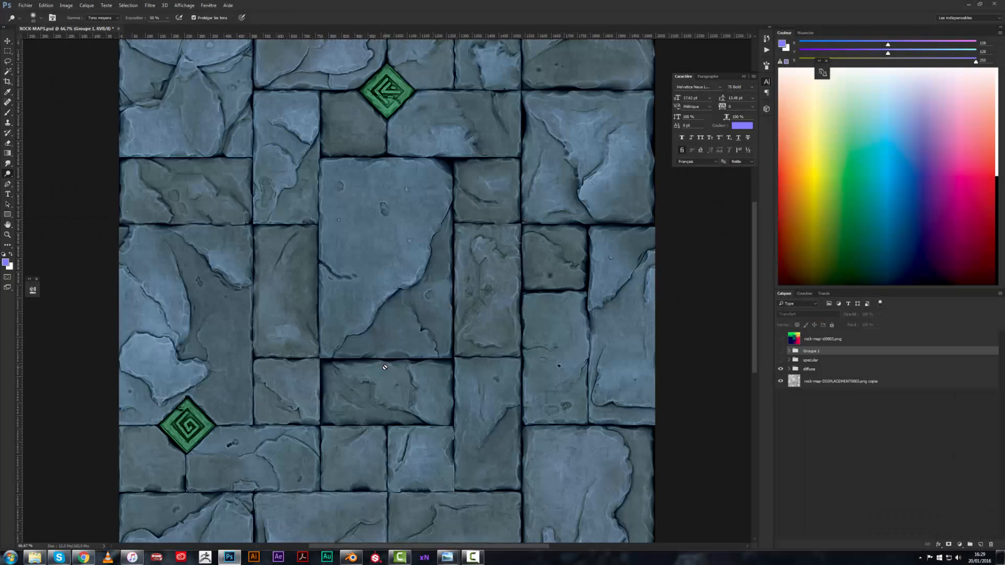
drag(574, 440, 573, 427)
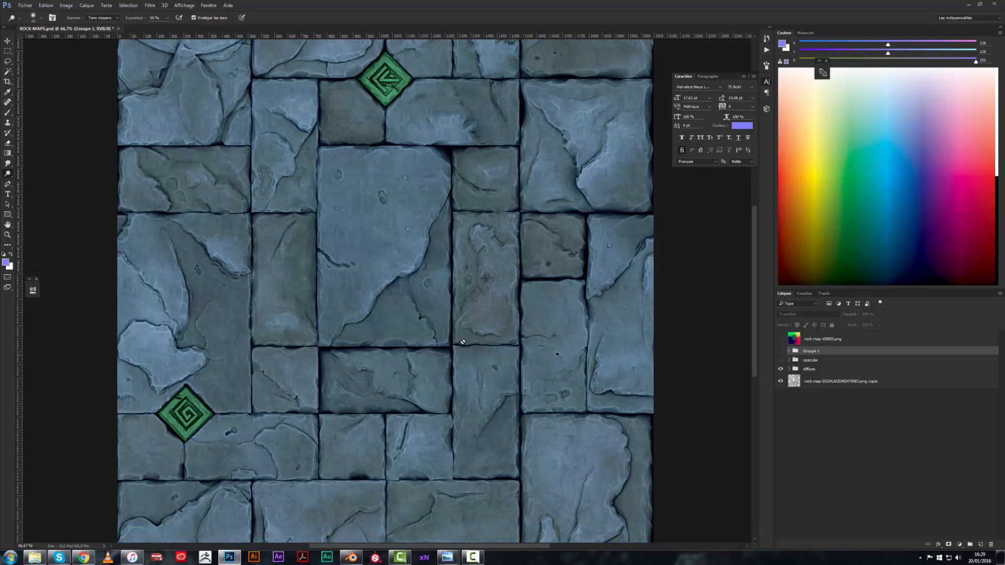
key(ctrl+o)
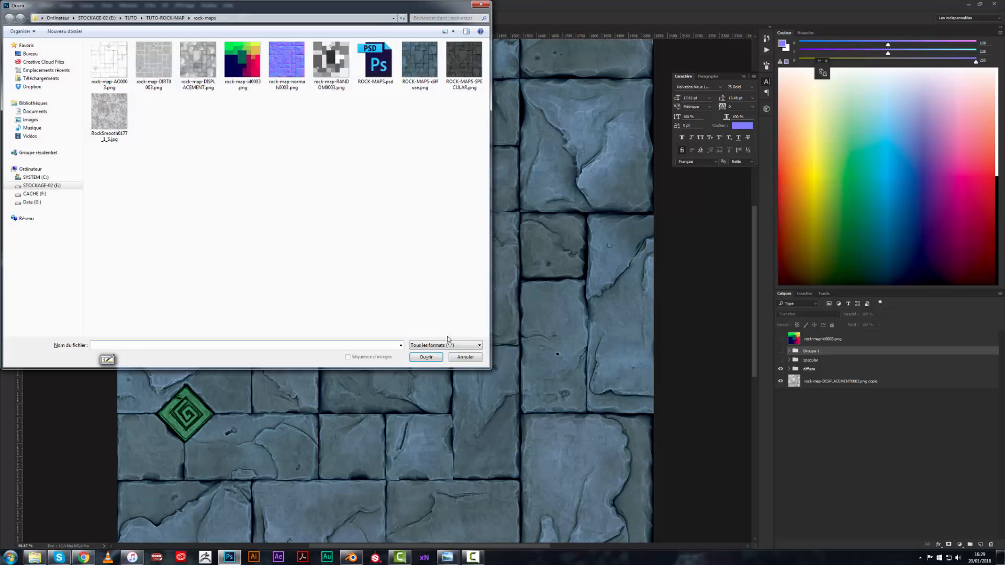
click(111, 117)
click(440, 356)
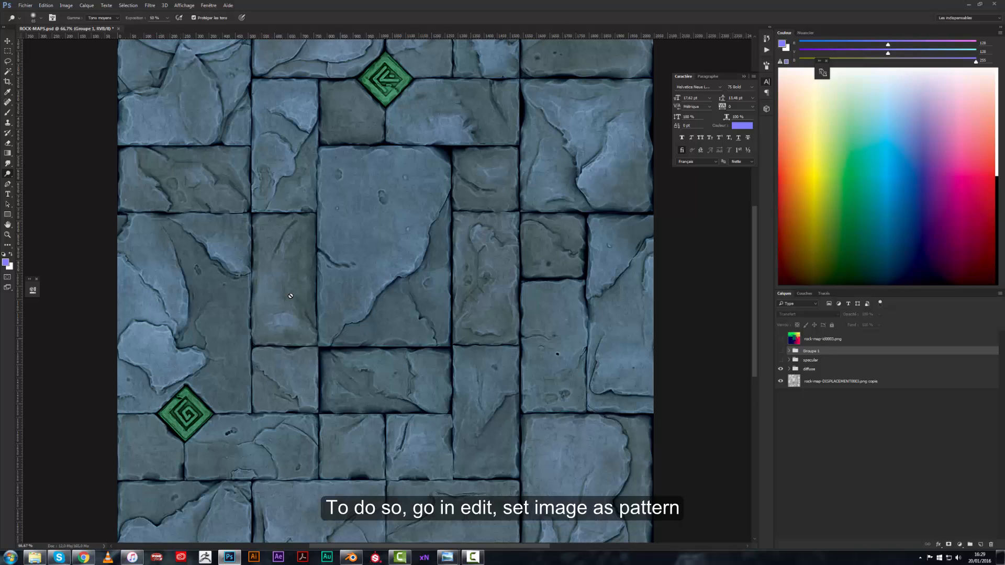
Step: Show the specular group above the diffuse group
drag(424, 233, 433, 252)
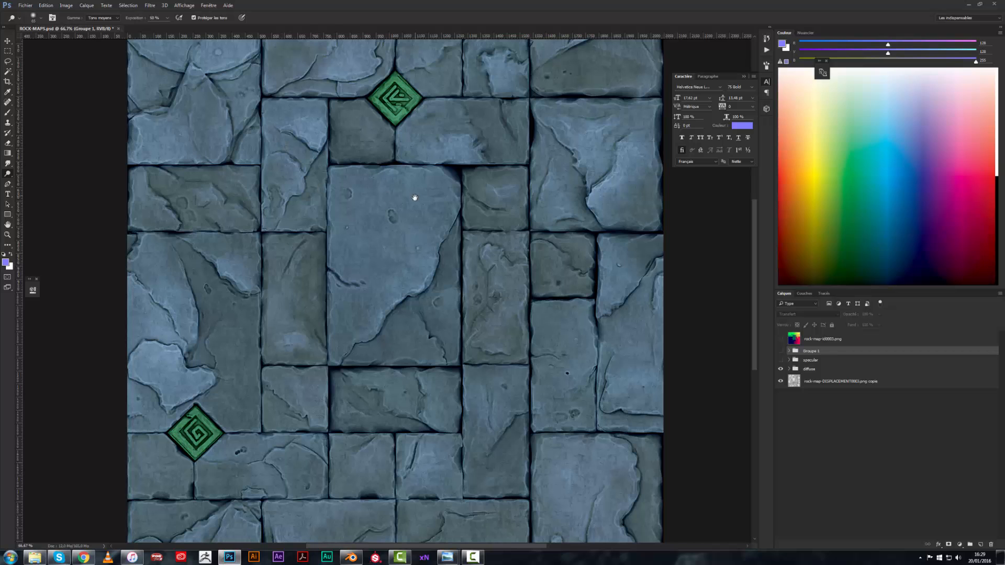
drag(414, 197, 411, 267)
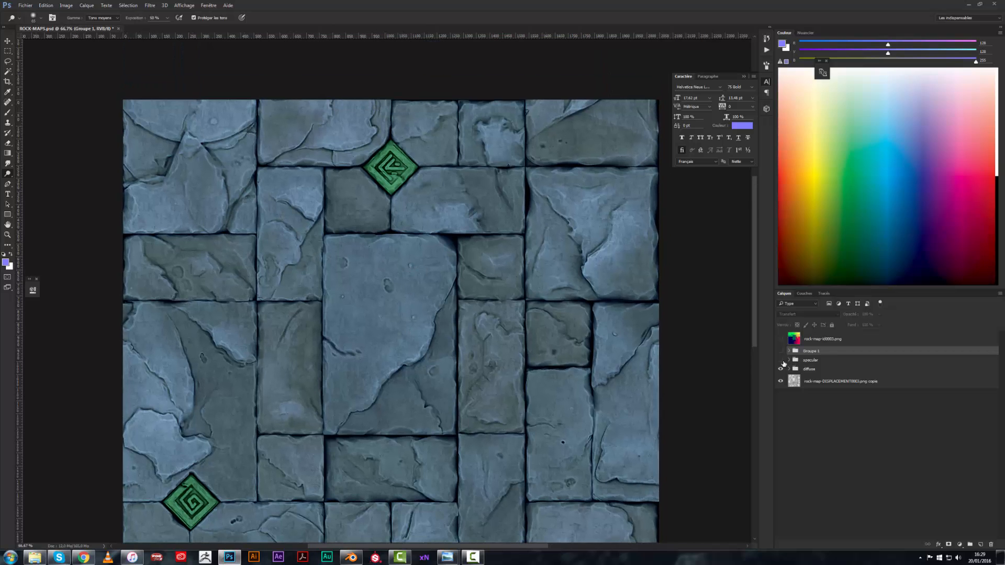
click(780, 360)
drag(510, 439, 509, 379)
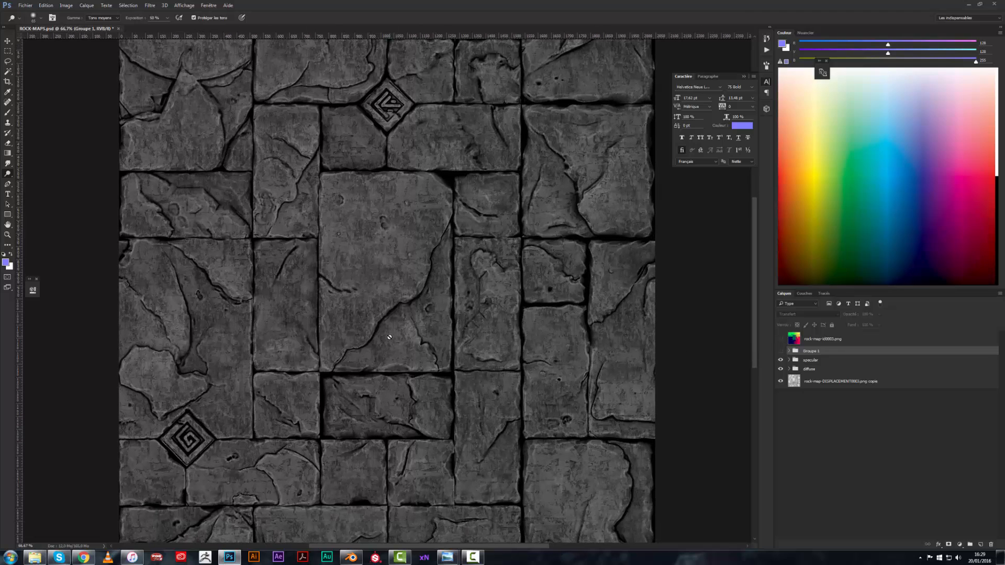
Step: Examine the specular map, and show the Groupe 1 normal map group above it
drag(390, 337, 401, 345)
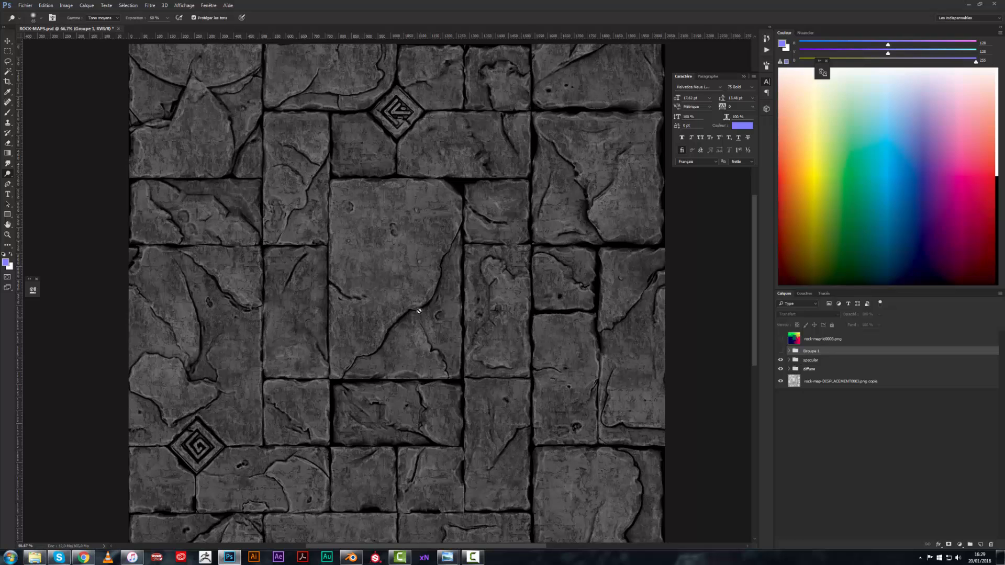
drag(426, 293, 391, 330)
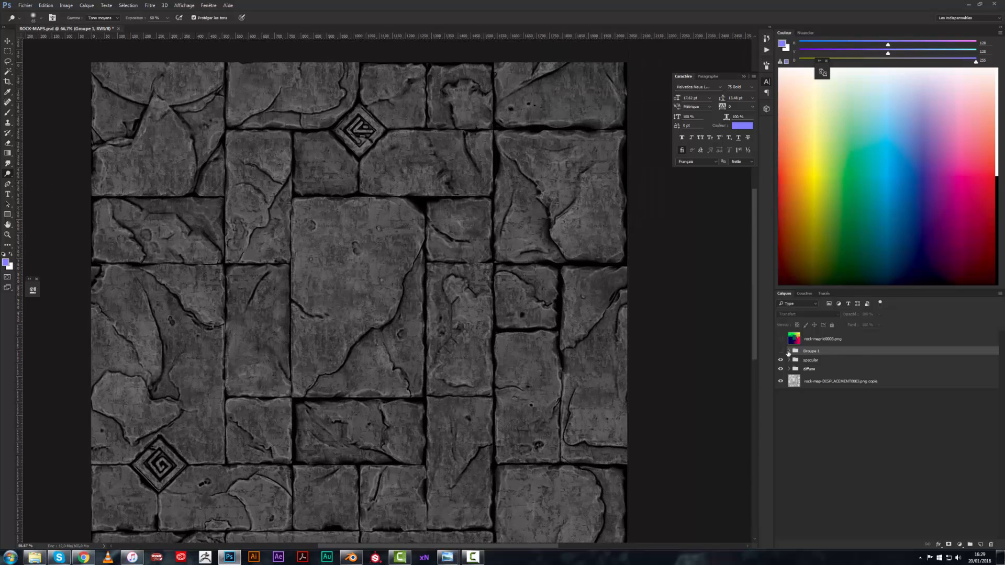
click(779, 352)
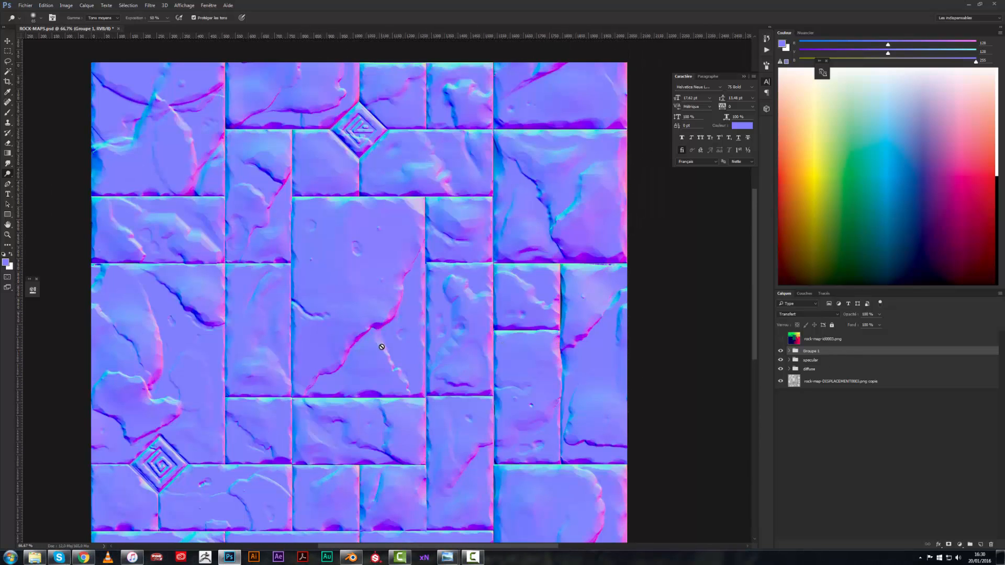
Step: Examine the normal map's cracks, tile edges and engraved diamonds up close and as a whole tile
key(ctrl+plus)
key(ctrl+plus)
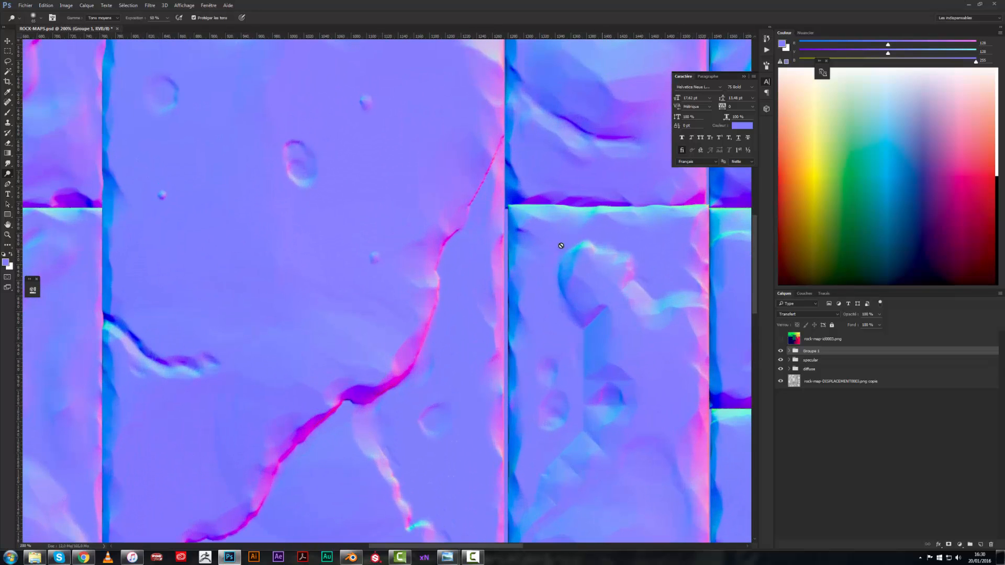
drag(485, 274, 482, 369)
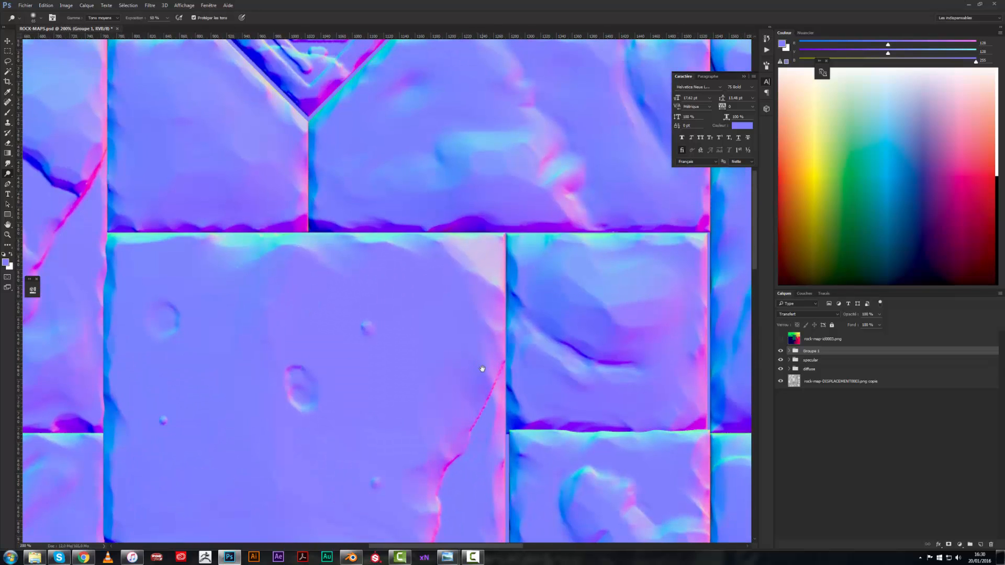
drag(254, 295, 361, 238)
key(ctrl+minus)
key(ctrl+minus)
key(ctrl+minus)
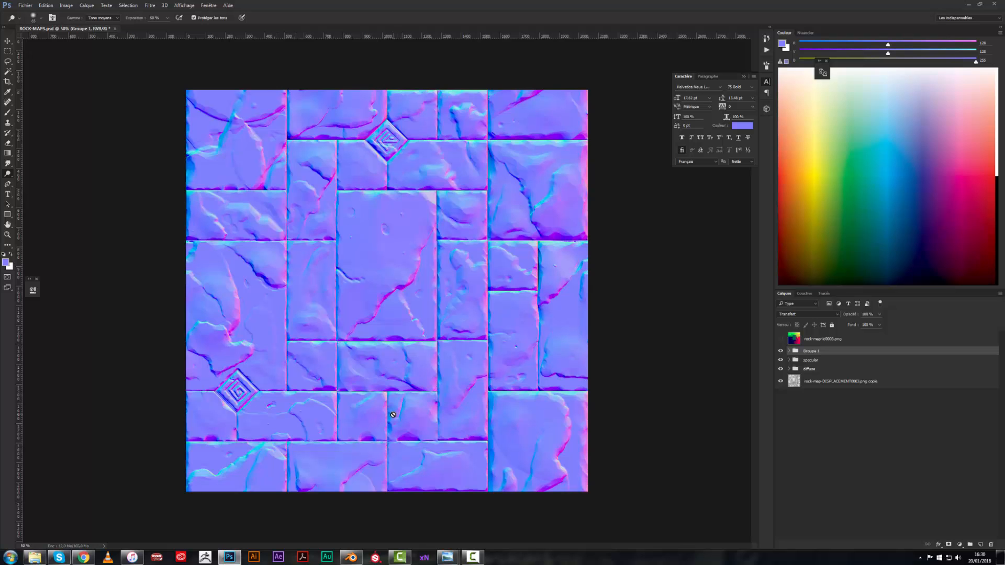
key(ctrl+plus)
drag(388, 408, 396, 434)
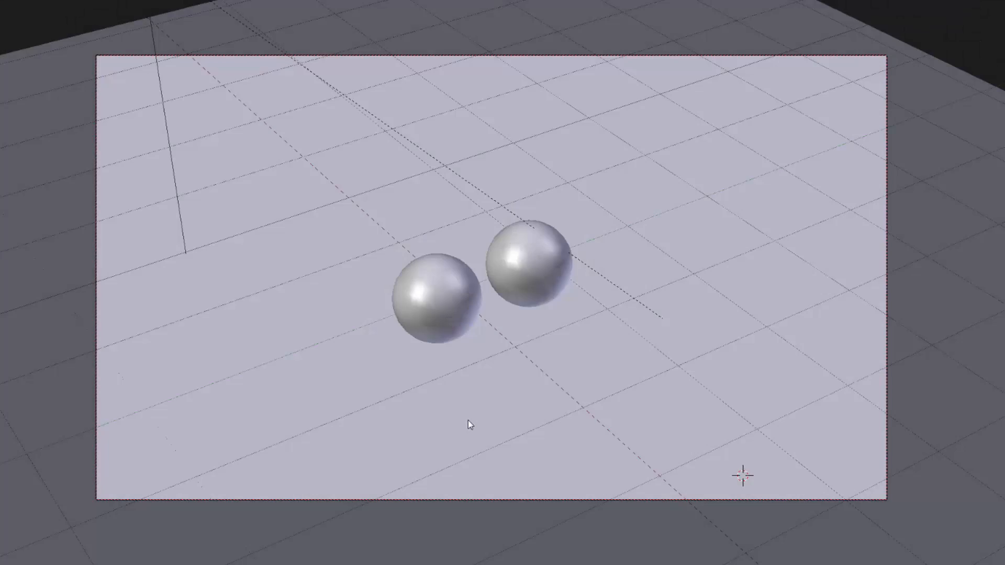
Step: In Blender, show the sphere and floor scene rendered in the viewport and turn the enlarged Outliner area into a Node Editor
key(shift+z)
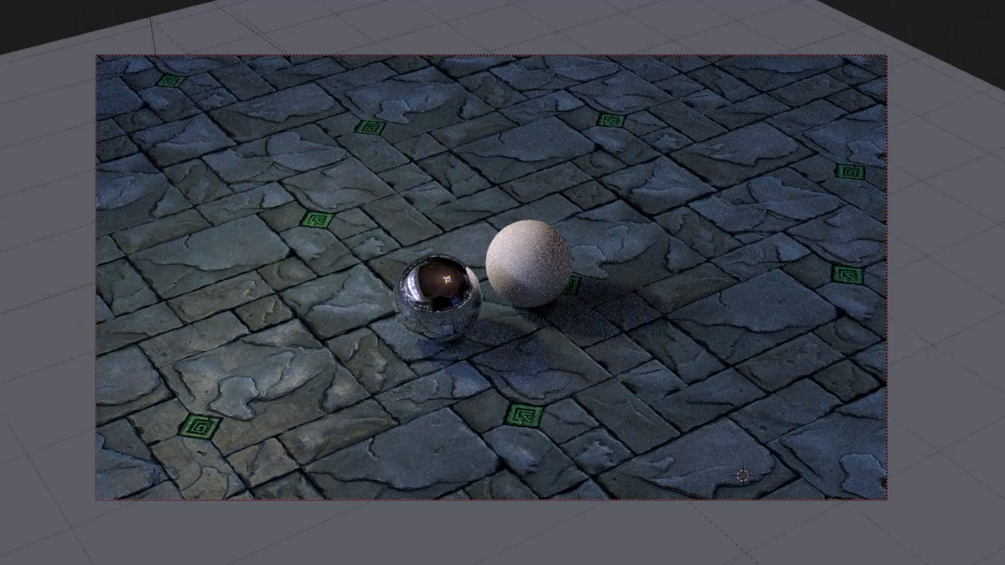
scroll(491, 277, up, 1)
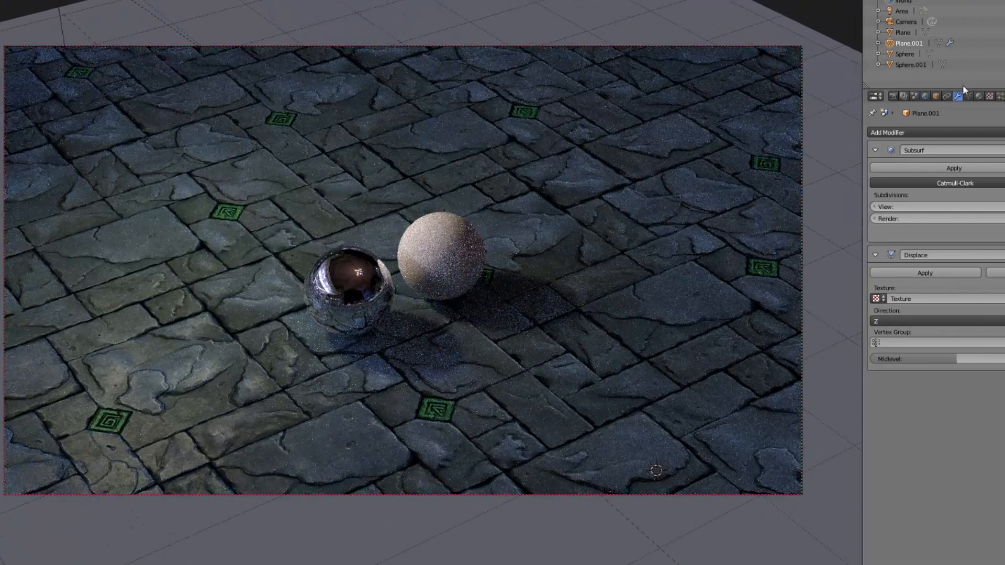
drag(962, 88, 968, 269)
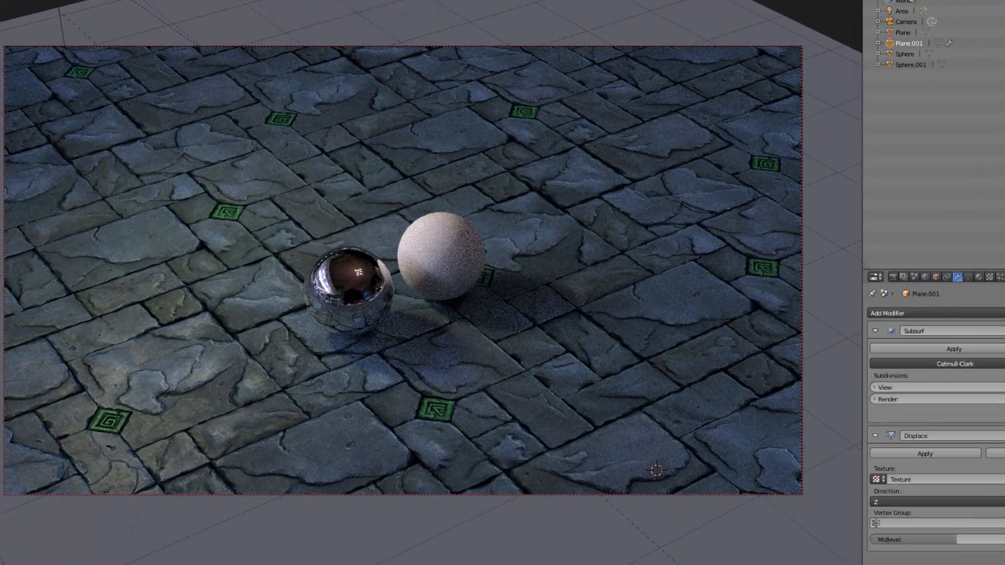
click(875, 0)
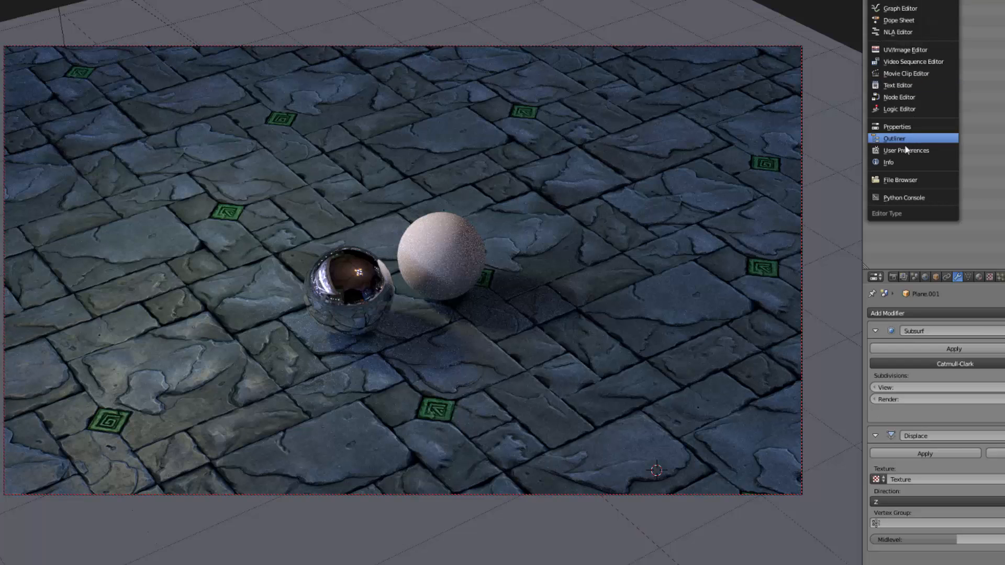
click(898, 97)
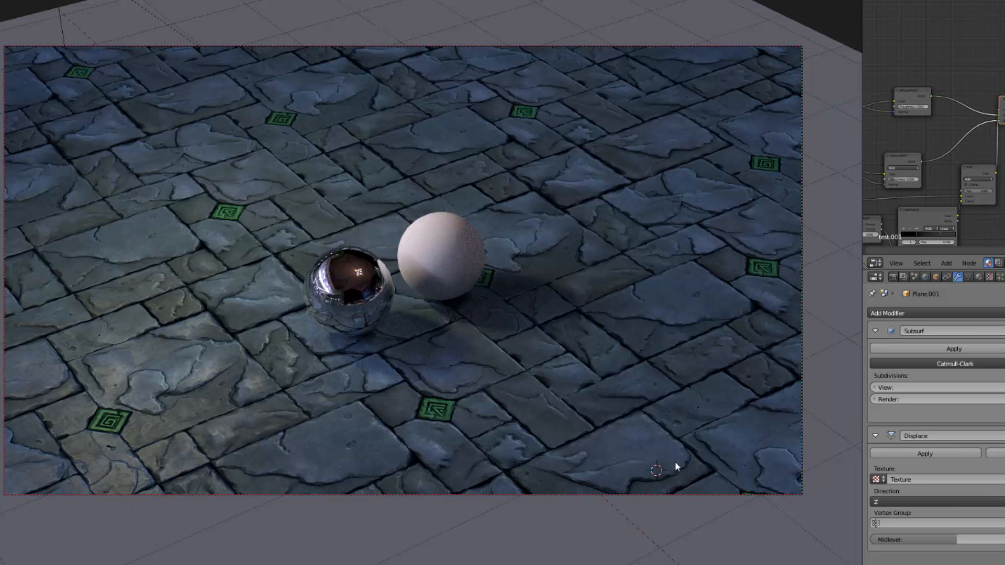
Step: Locate the Normal Map node in the test.001 material and preview its output
scroll(933, 183, down, 1)
drag(973, 153, 1004, 106)
scroll(986, 159, up, 3)
drag(922, 99, 990, 141)
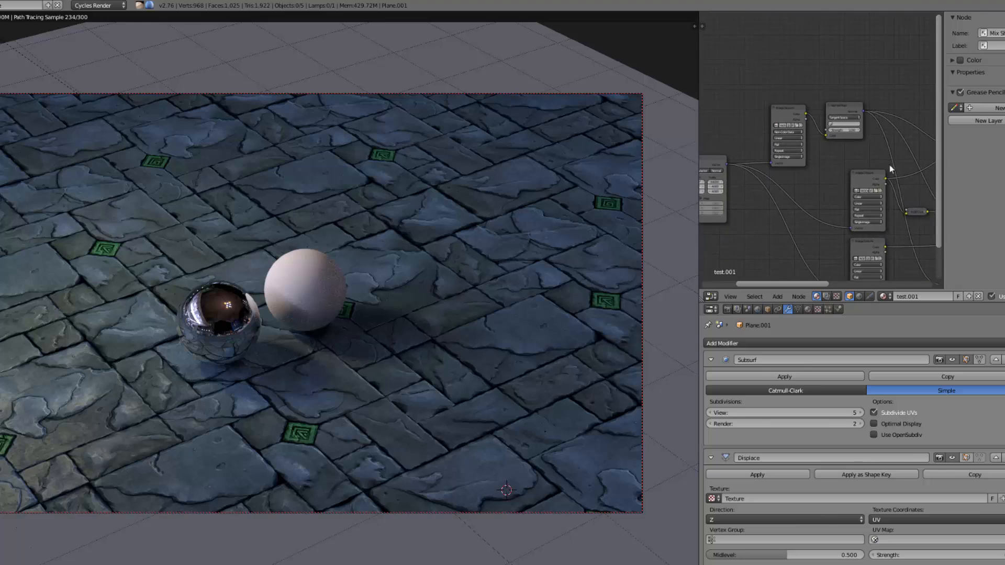
scroll(988, 137, up, 3)
click(851, 93)
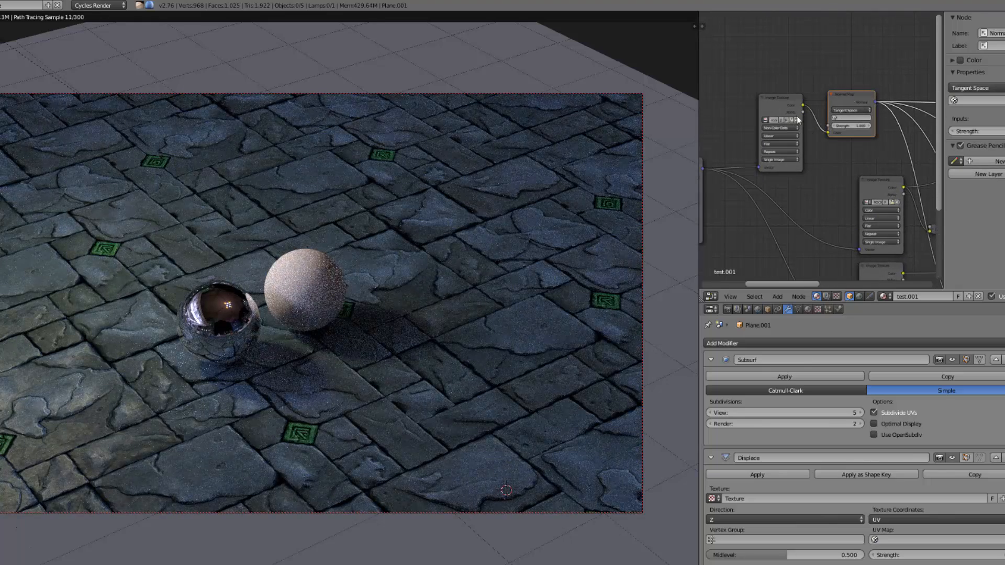
Step: Select the flat plane and preview its Normal Map node and the normal image texture feeding it
right_click(667, 409)
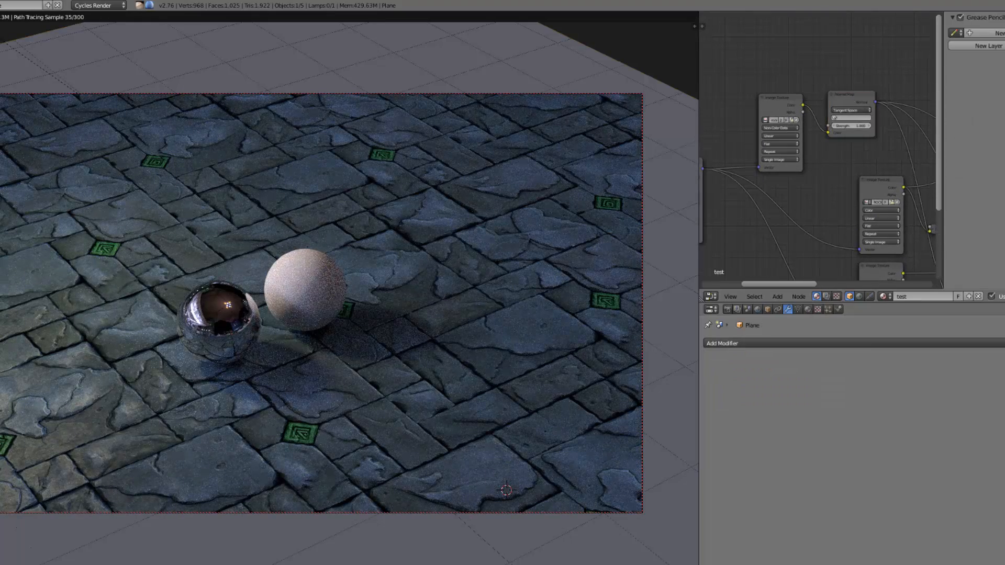
ctrl+shift+click(855, 96)
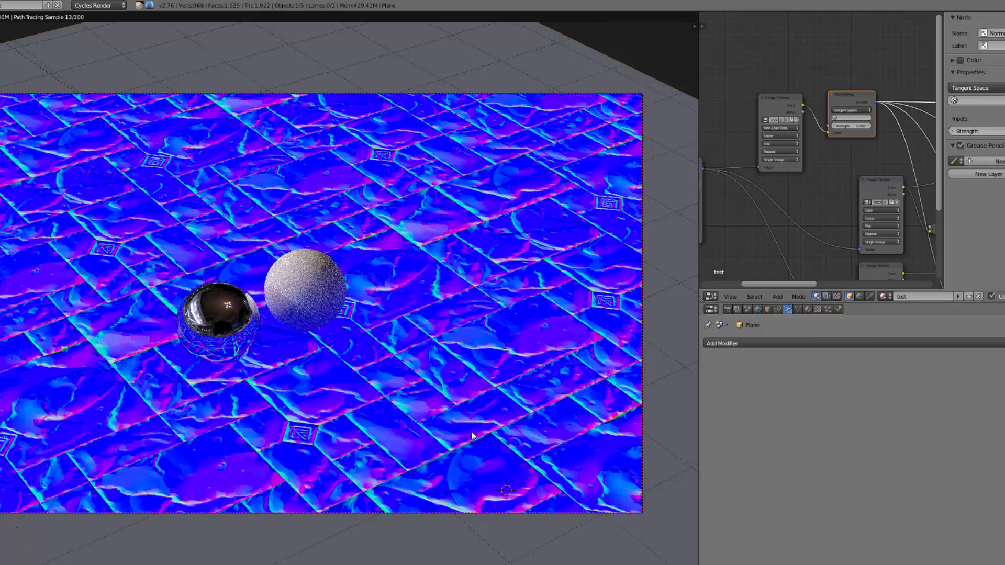
ctrl+shift+click(765, 108)
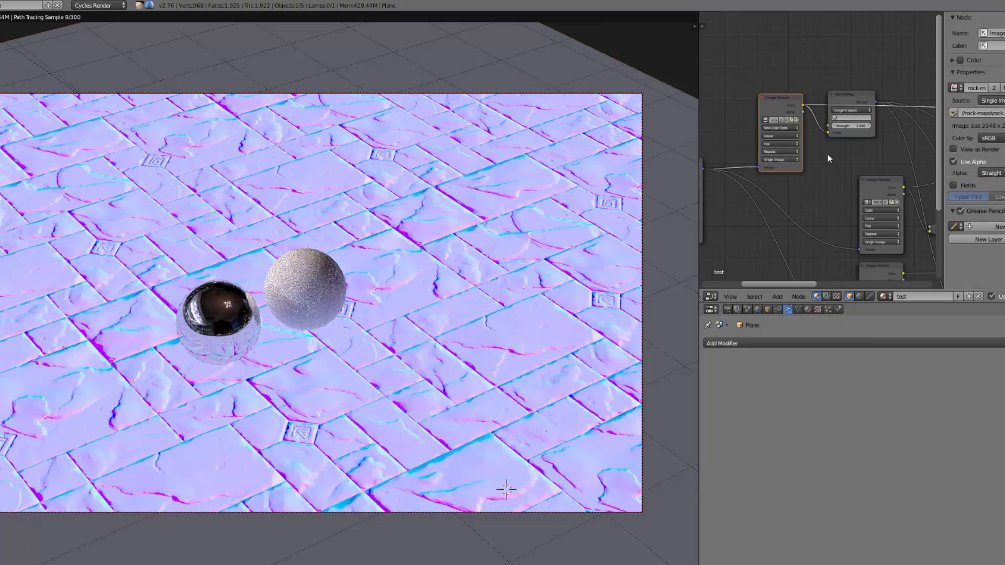
Step: Preview the flat plane's diffuse image texture, followed by its specular image texture
drag(748, 99, 685, 72)
ctrl+shift+click(762, 109)
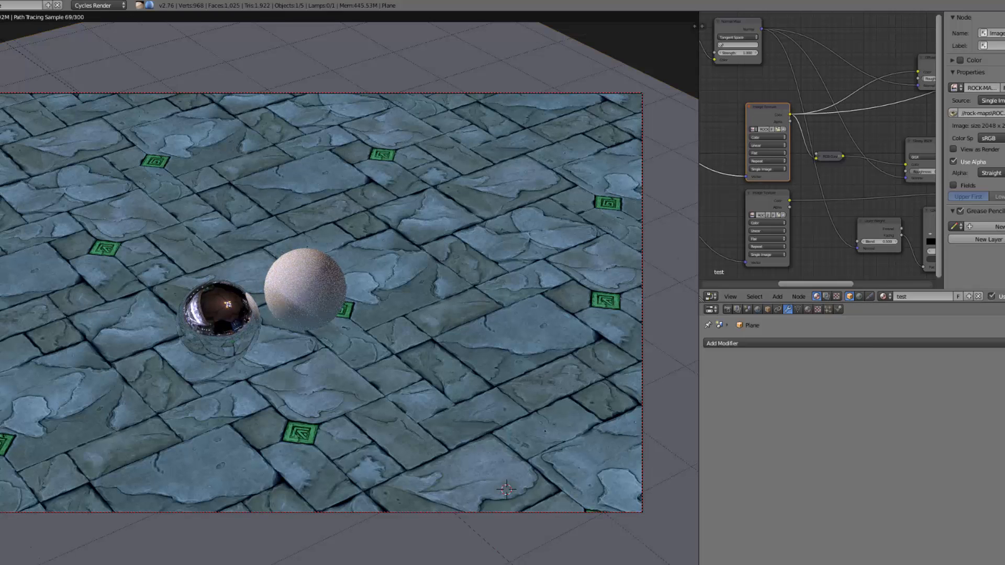
ctrl+shift+click(785, 194)
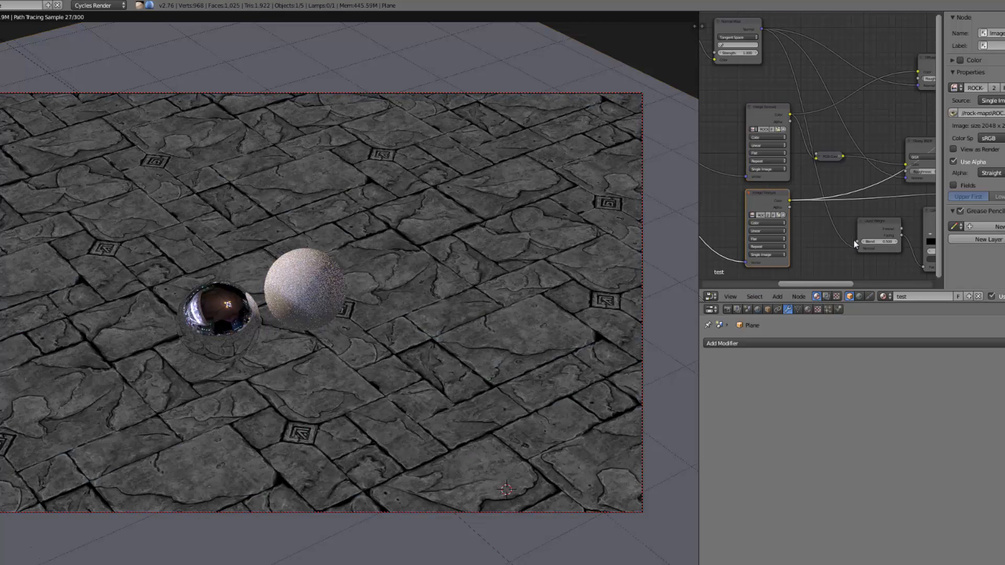
Step: Preview the Add mix node that combines the specular texture with the ColorRamp
scroll(853, 239, down, 3)
drag(854, 238, 743, 193)
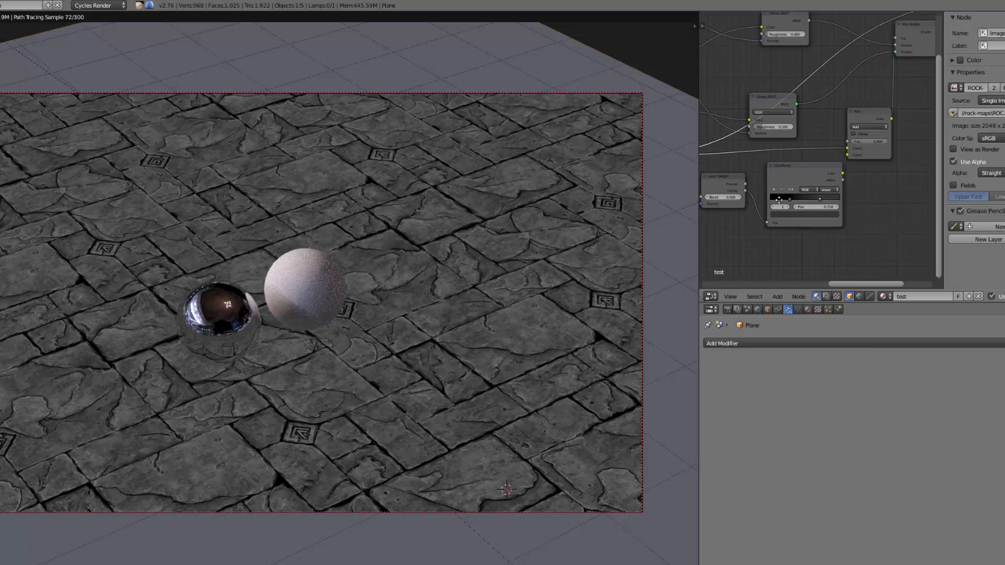
click(815, 150)
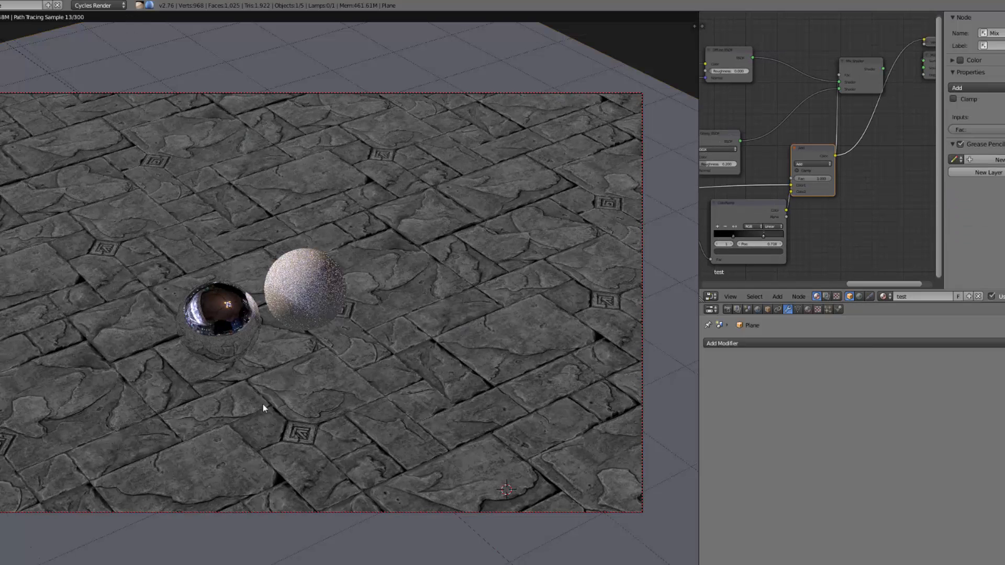
Step: Route the Mix Shader back to the material output of the flat plane
scroll(785, 210, down, 2)
drag(753, 213, 883, 230)
drag(914, 148, 750, 152)
ctrl+shift+click(824, 101)
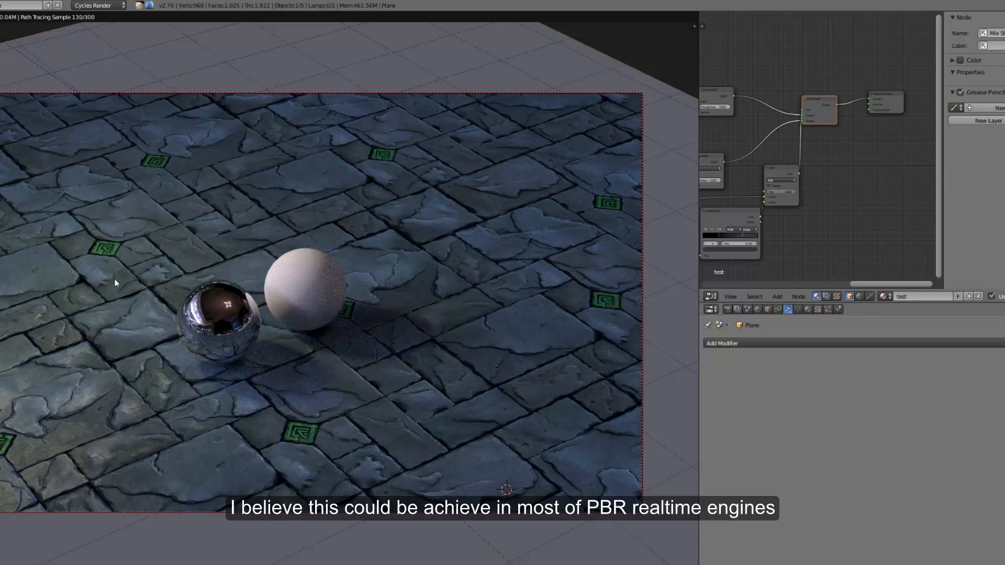
Step: Preview the diffuse Image Texture node of the test material unlit on the flat plane
scroll(798, 203, down, 2)
drag(735, 181, 919, 190)
scroll(919, 190, up, 3)
scroll(920, 190, up, 4)
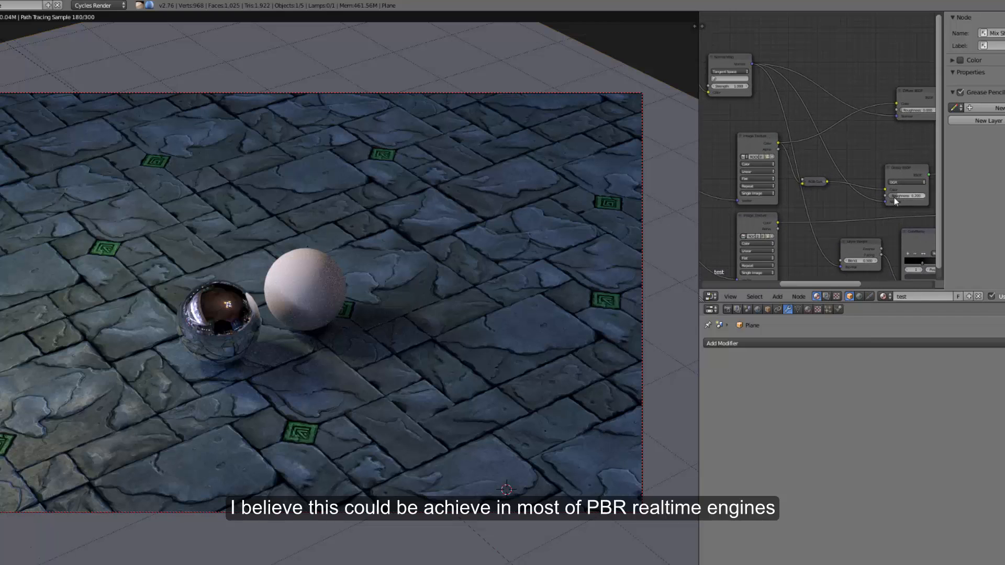
drag(774, 185, 862, 143)
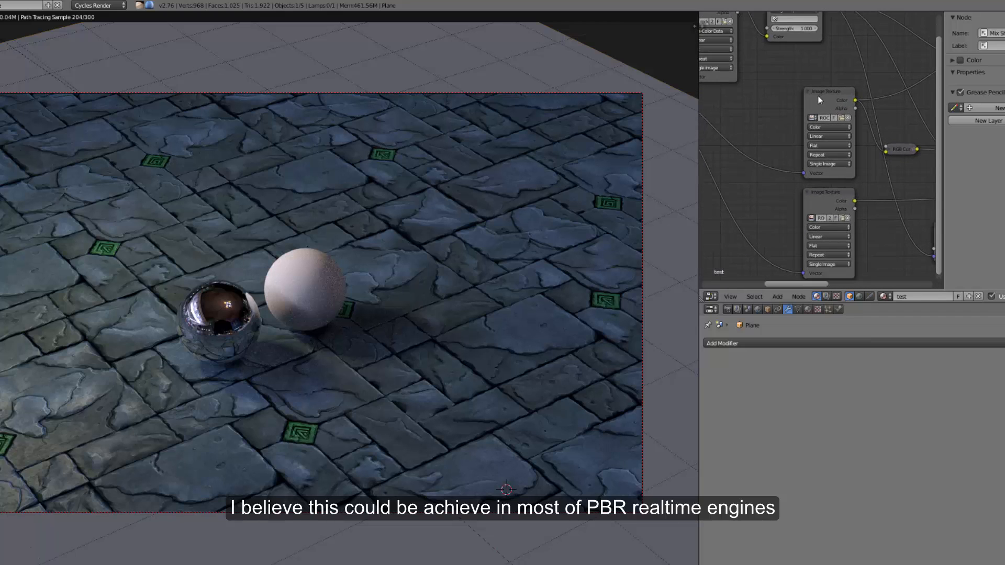
click(815, 95)
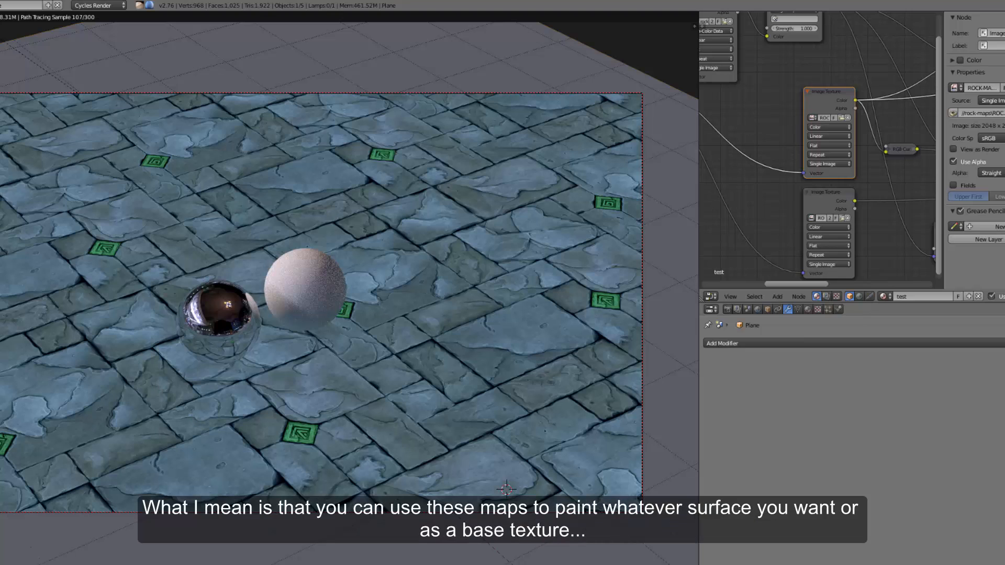
Step: Look over the unlit colour map on the floor, and restore the Mix Shader as the material output
scroll(831, 183, down, 1)
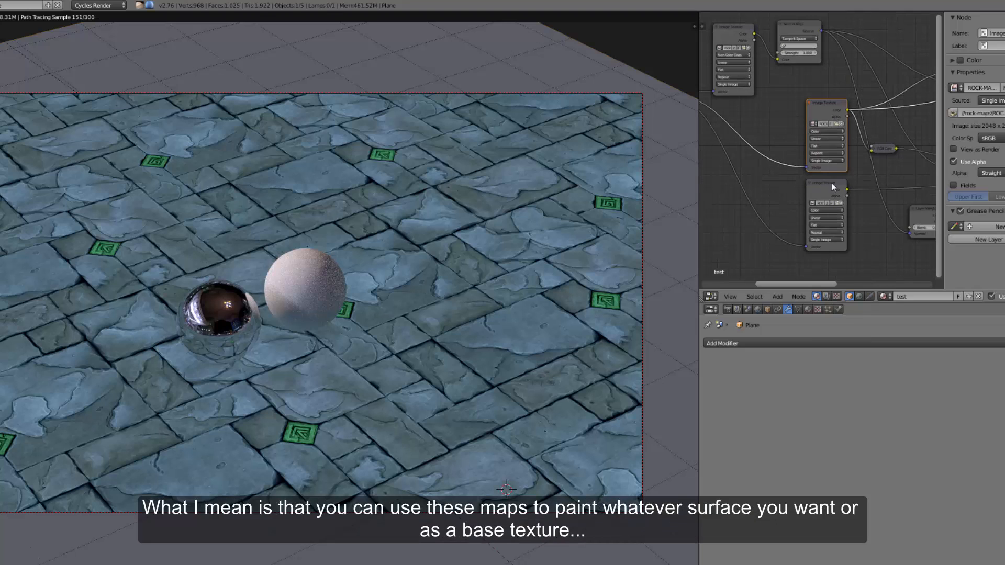
scroll(836, 201, down, 1)
drag(809, 191, 685, 206)
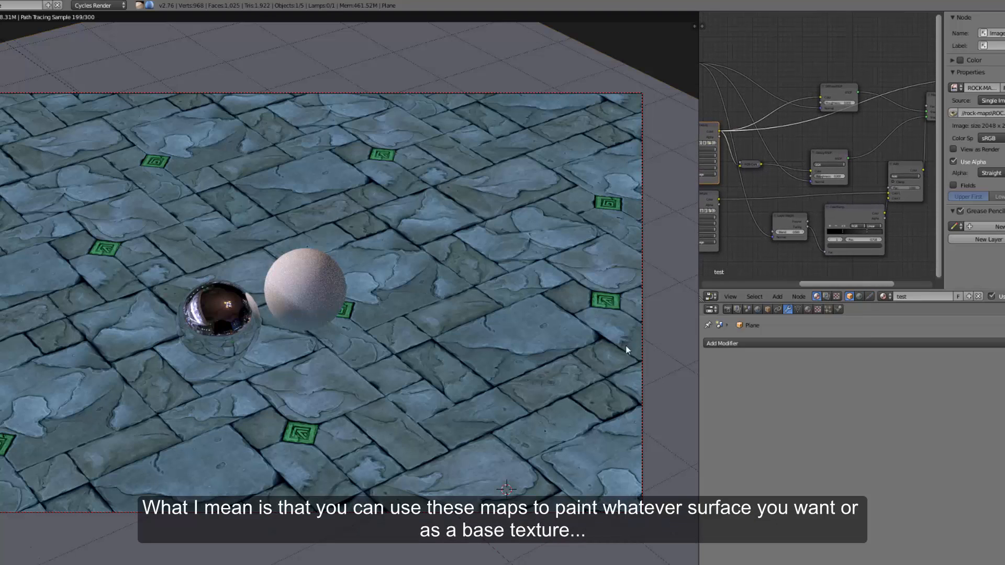
drag(427, 358, 336, 373)
drag(103, 309, 155, 288)
drag(339, 408, 349, 426)
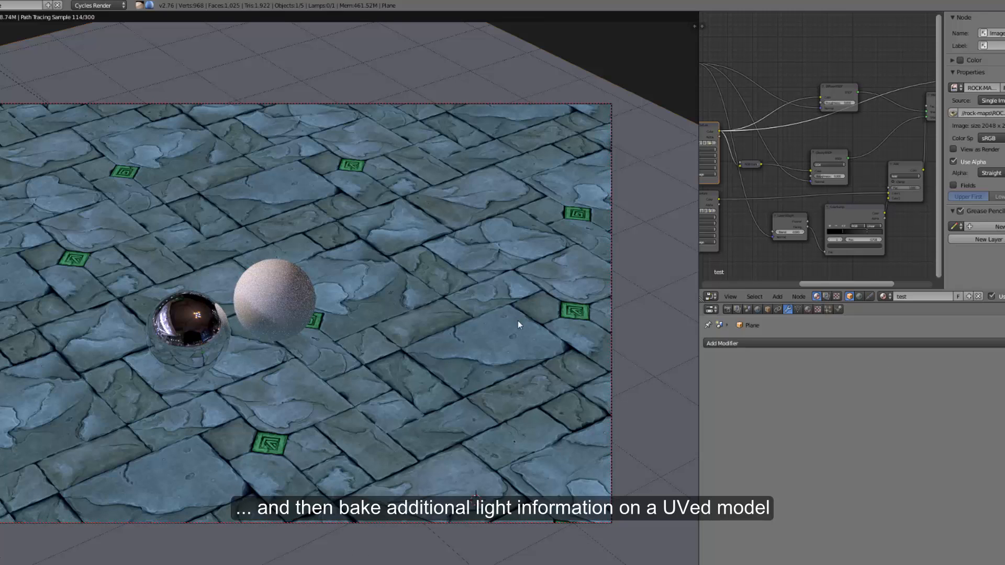
drag(898, 161, 792, 166)
ctrl+shift+click(843, 109)
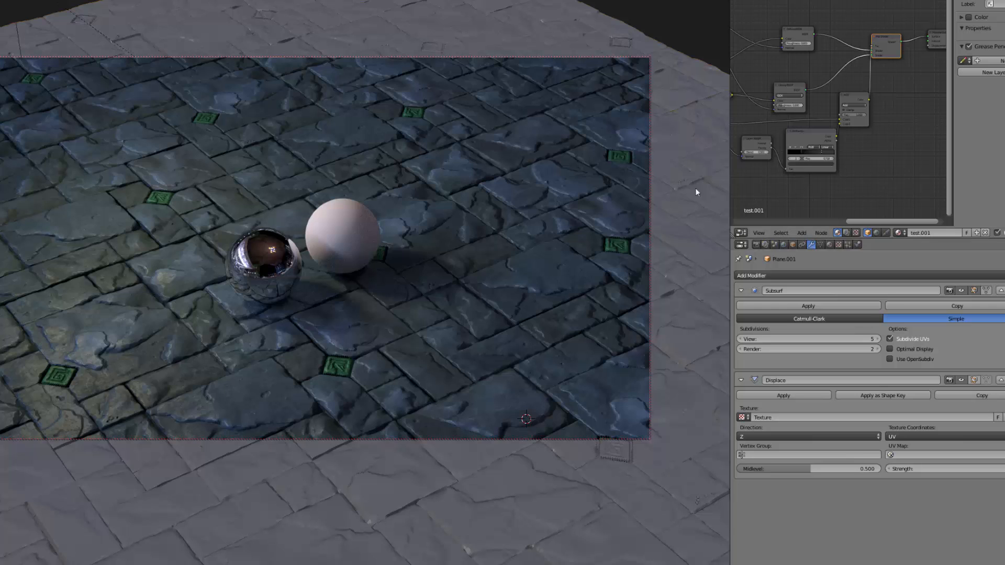
Step: Preview the diffuse image texture of the displaced plane's test.001 material
drag(786, 187, 874, 179)
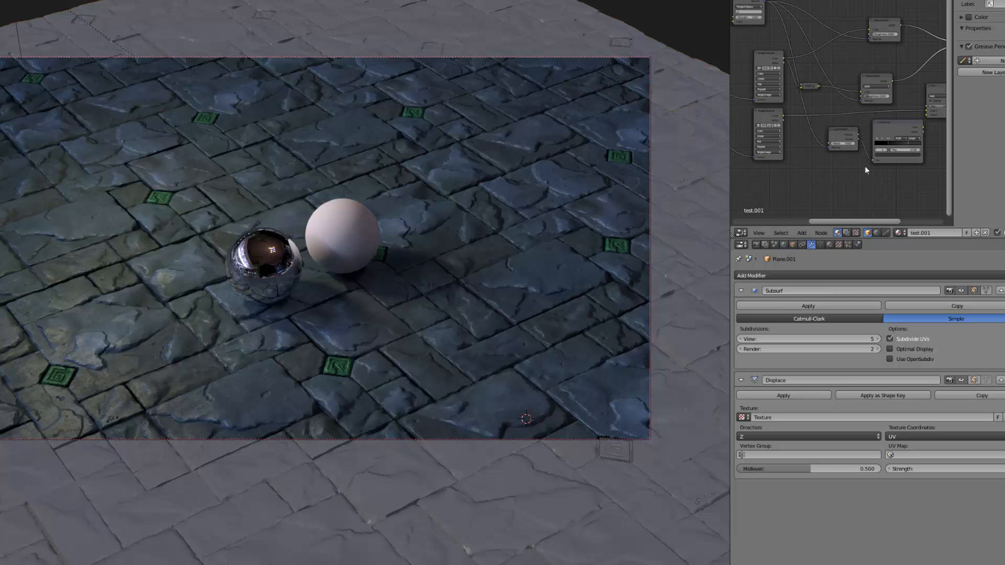
drag(810, 168, 858, 178)
scroll(850, 179, up, 6)
scroll(843, 175, up, 5)
drag(812, 146, 852, 168)
scroll(845, 152, down, 4)
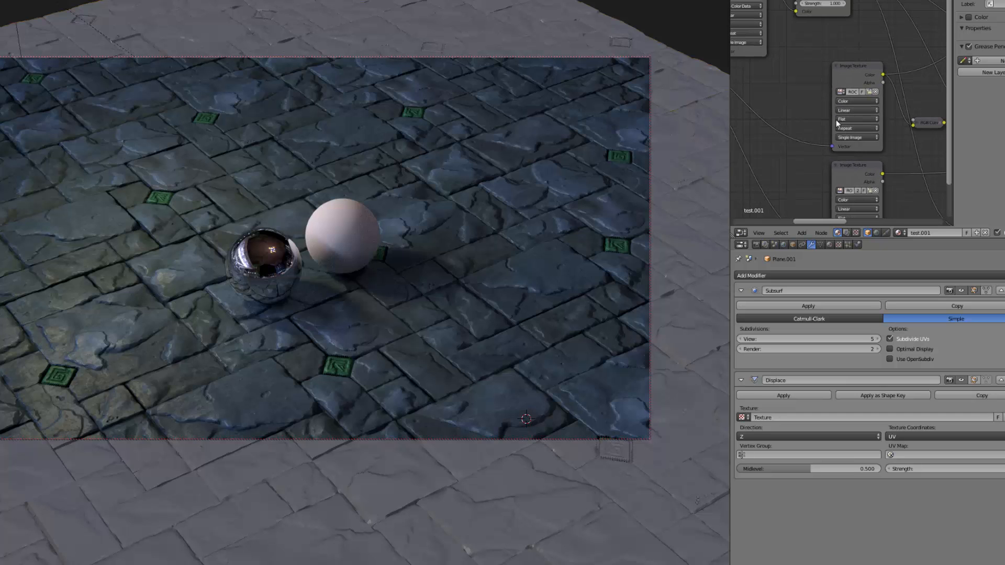
ctrl+shift+click(851, 71)
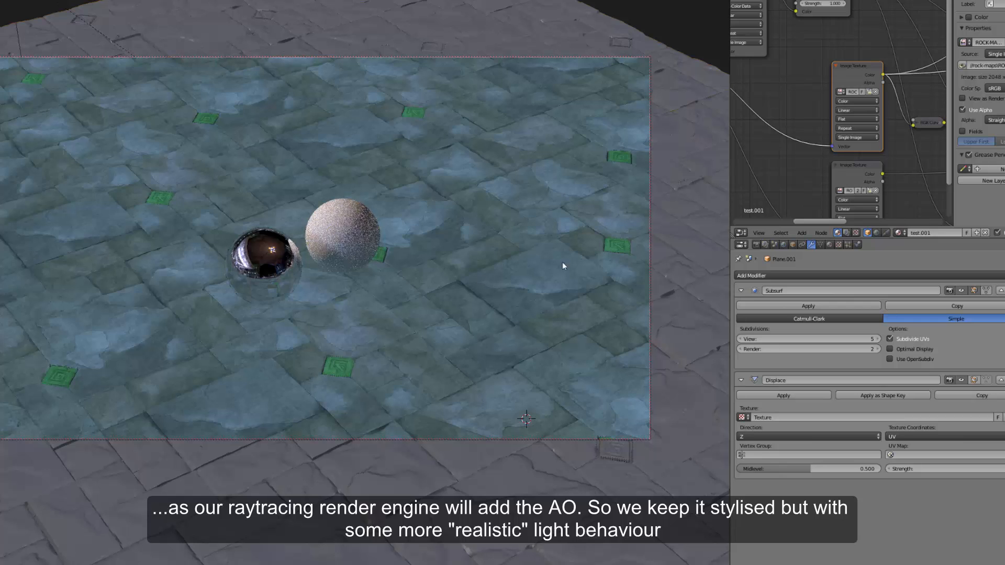
Step: Select the flat plane and preview its diffuse image texture for comparison with the displaced plane's
scroll(837, 141, down, 2)
drag(897, 132, 794, 113)
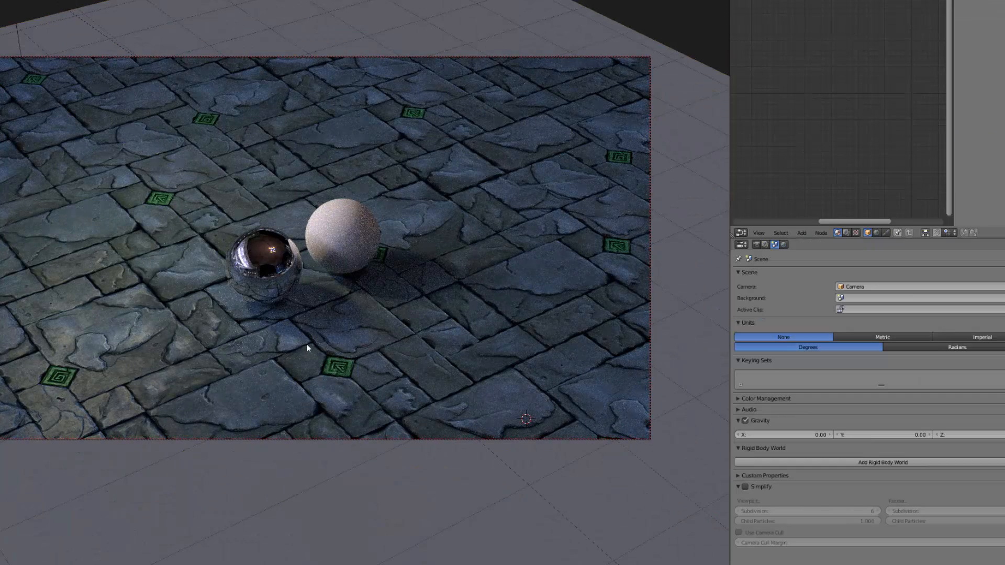
right_click(711, 104)
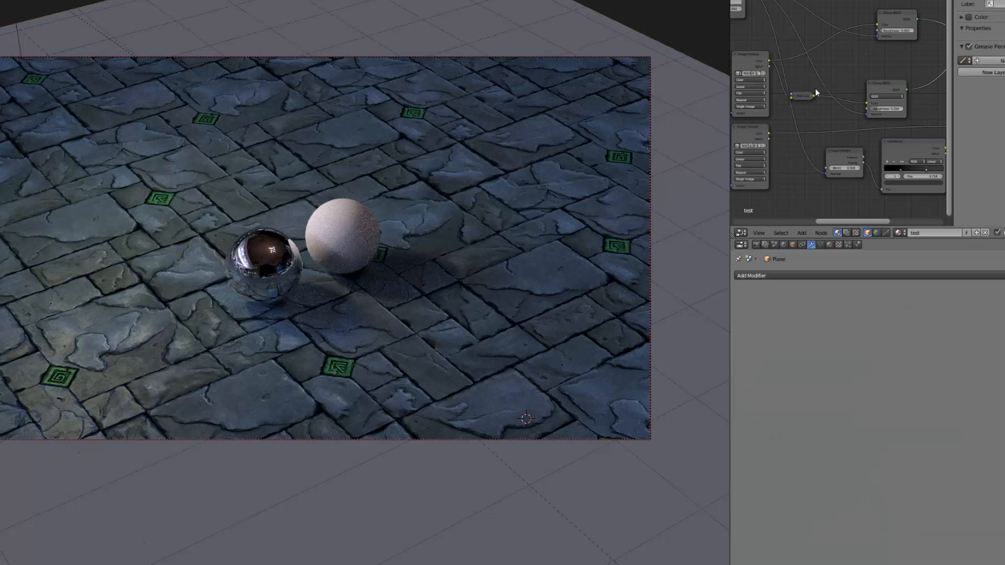
scroll(837, 86, down, 2)
drag(785, 86, 836, 99)
scroll(836, 99, up, 3)
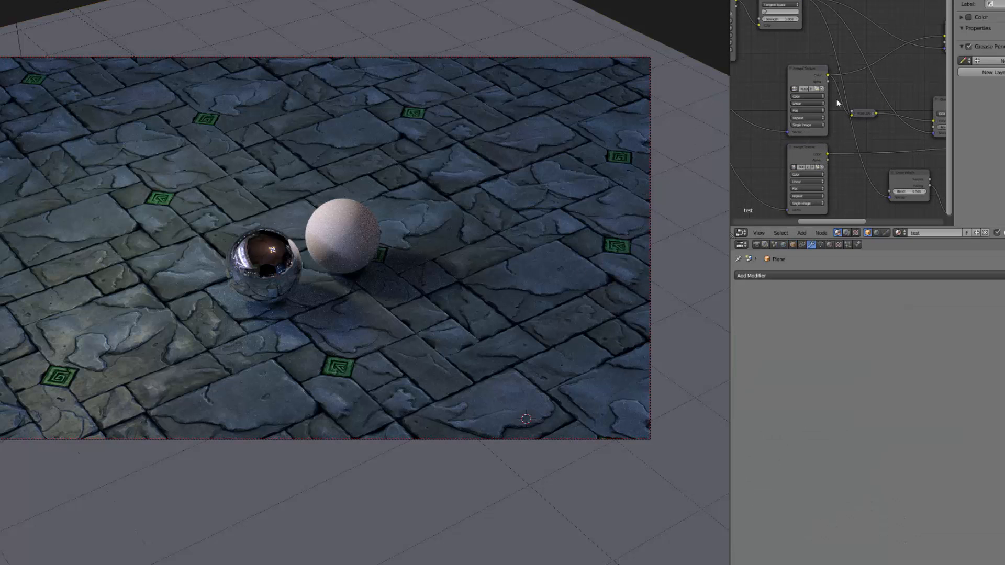
click(806, 72)
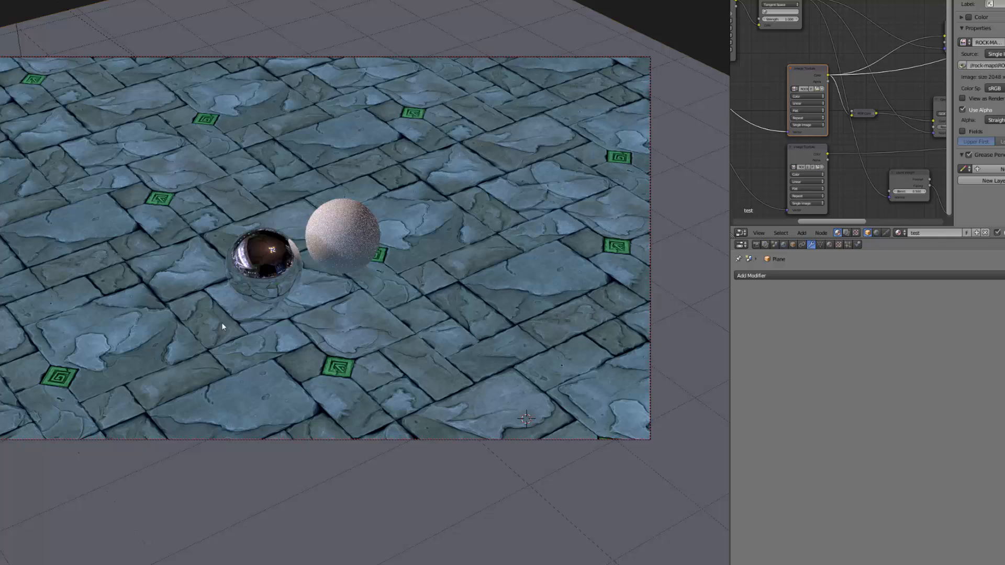
Step: Reconnect the Mix Shader to the output of the flat plane's test material
scroll(875, 161, down, 3)
mouse_move(875, 162)
mouse_down()
mouse_move(871, 127)
mouse_move(879, 168)
mouse_up()
click(843, 82)
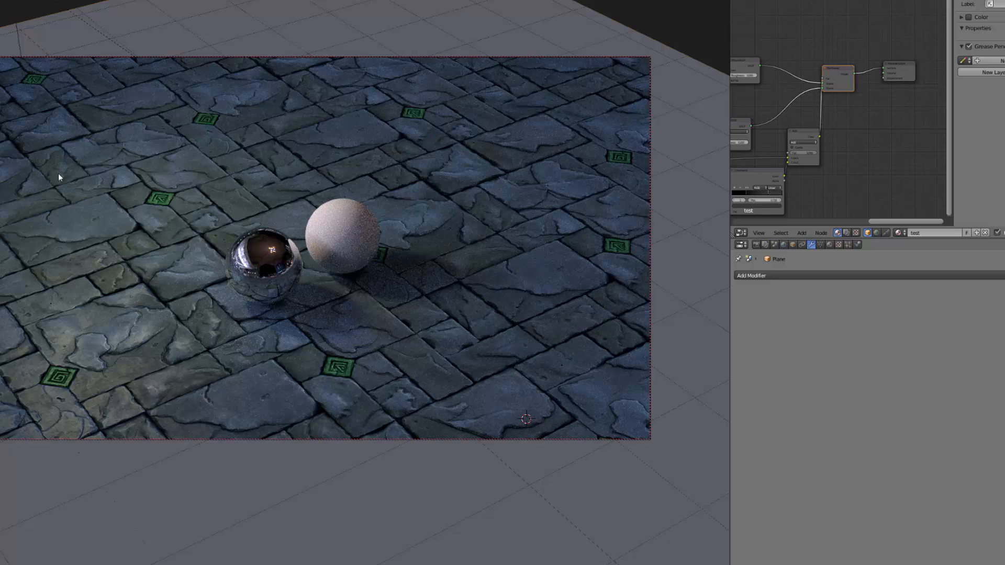
drag(125, 315, 182, 304)
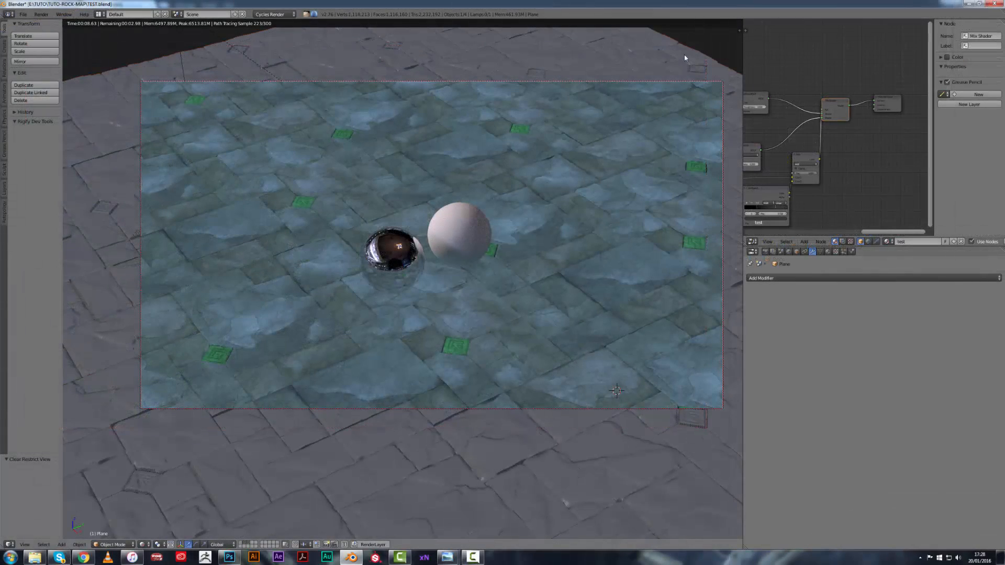
Step: Select the displaced plane, output its Mix Shader, and inspect the rendered stones up close from above
right_click(520, 242)
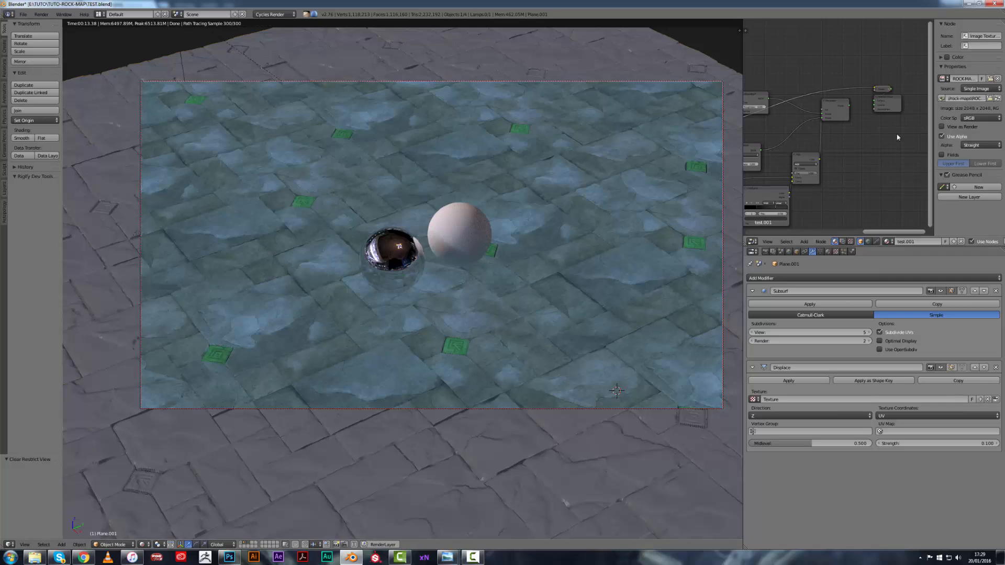
drag(790, 144, 817, 136)
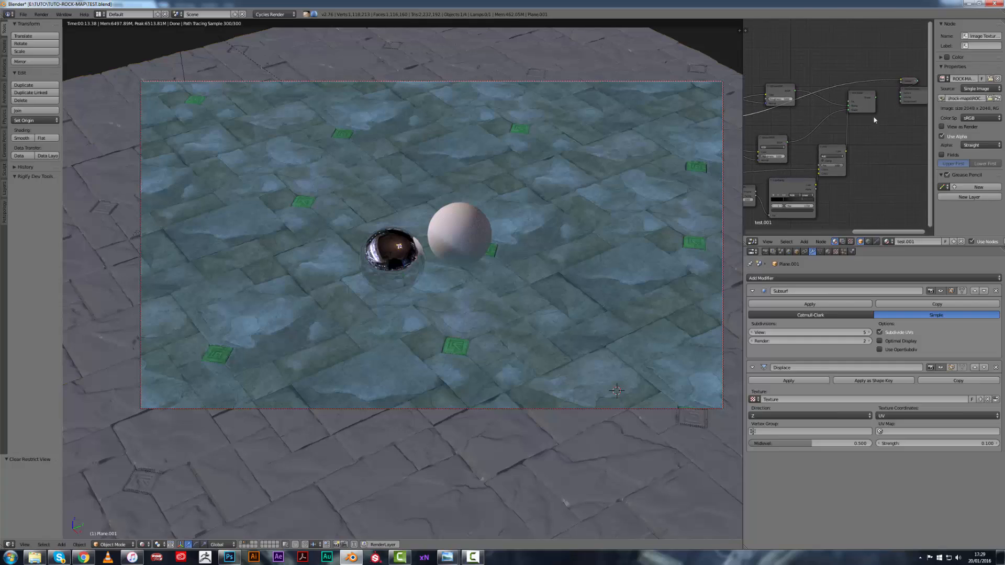
ctrl+shift+click(863, 105)
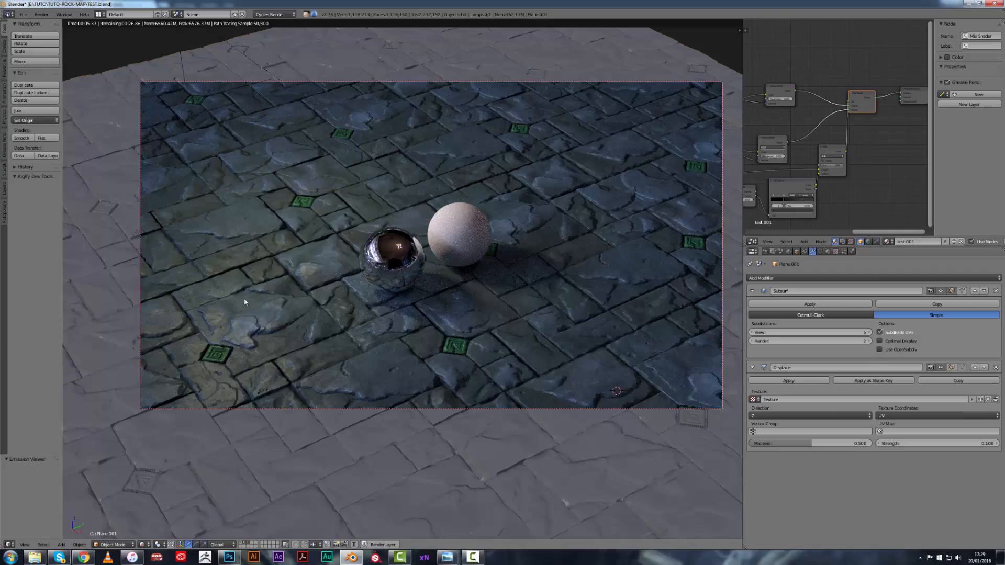
drag(396, 409, 431, 410)
scroll(466, 355, up, 5)
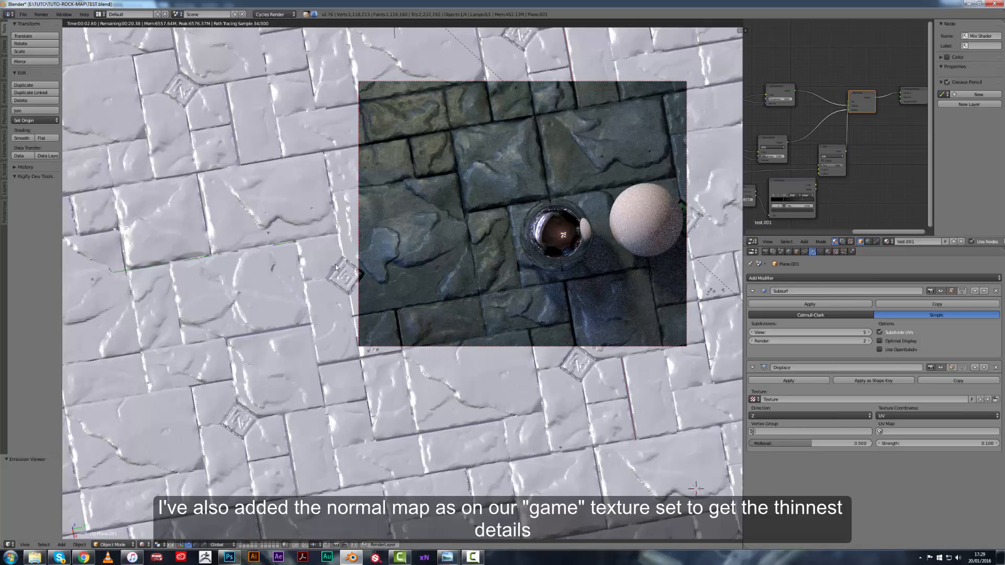
drag(618, 329, 585, 303)
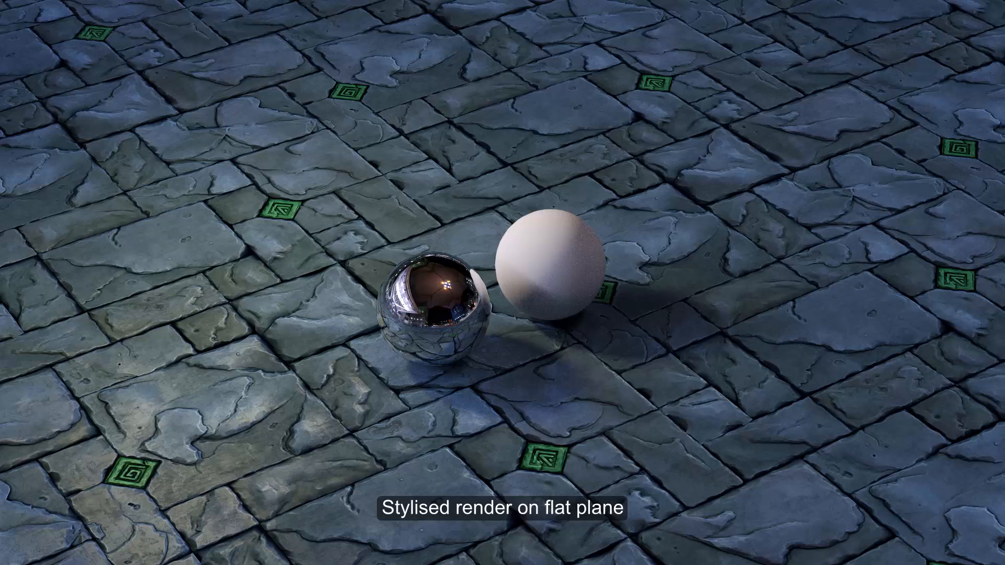